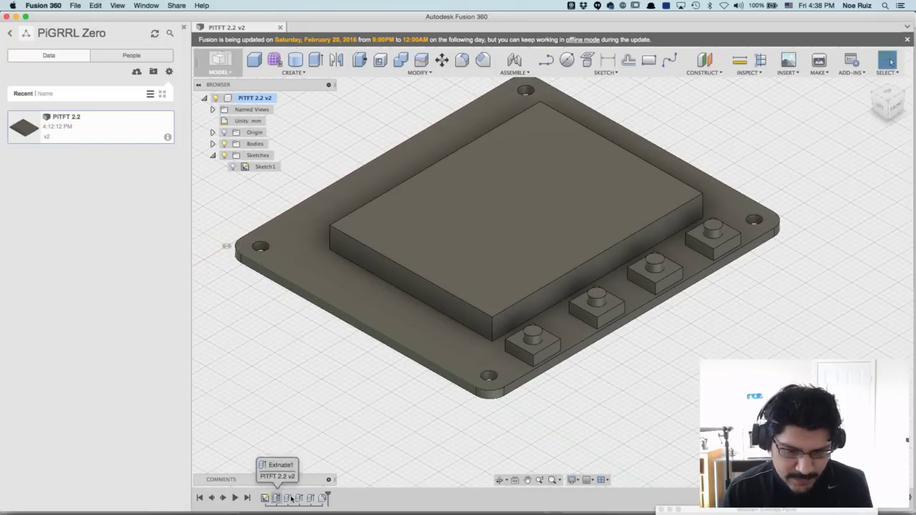
# Show the PiTFT design's existing sketch and open it for editing to examine the board's dimensions.
pyautogui.click(232, 167)
pyautogui.click(245, 167)
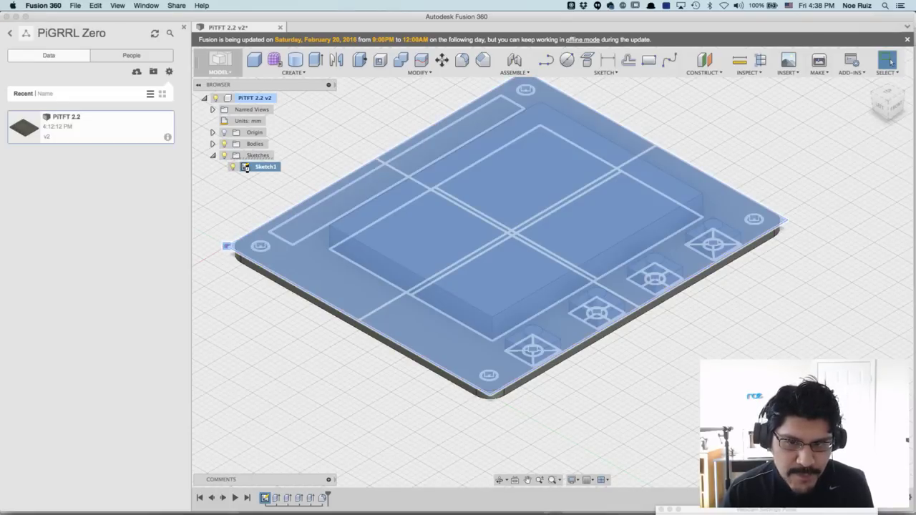
pyautogui.doubleClick(245, 167)
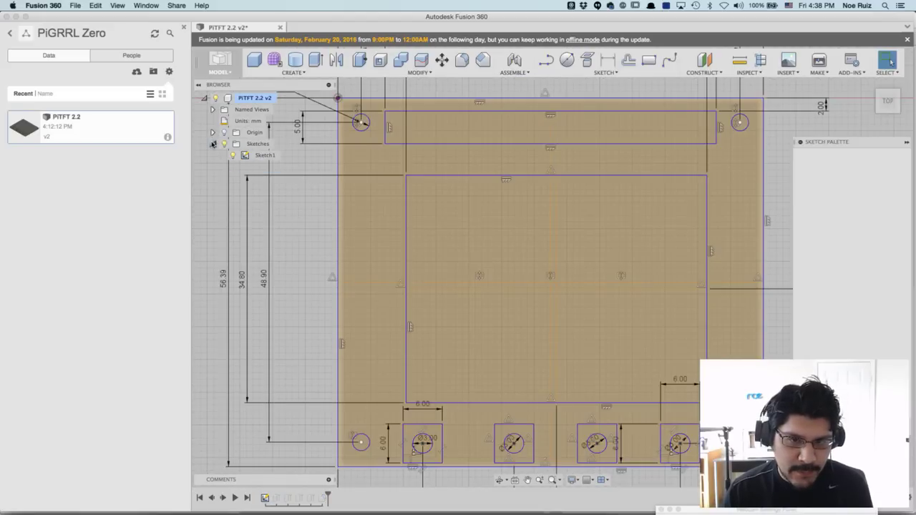
pyautogui.click(214, 144)
pyautogui.scroll(-4, 261, 170)
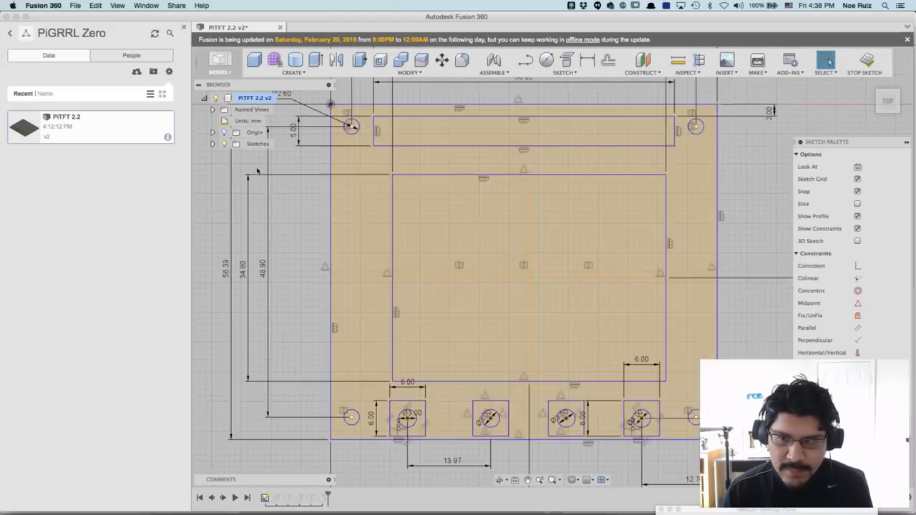
pyautogui.scroll(-2, 336, 192)
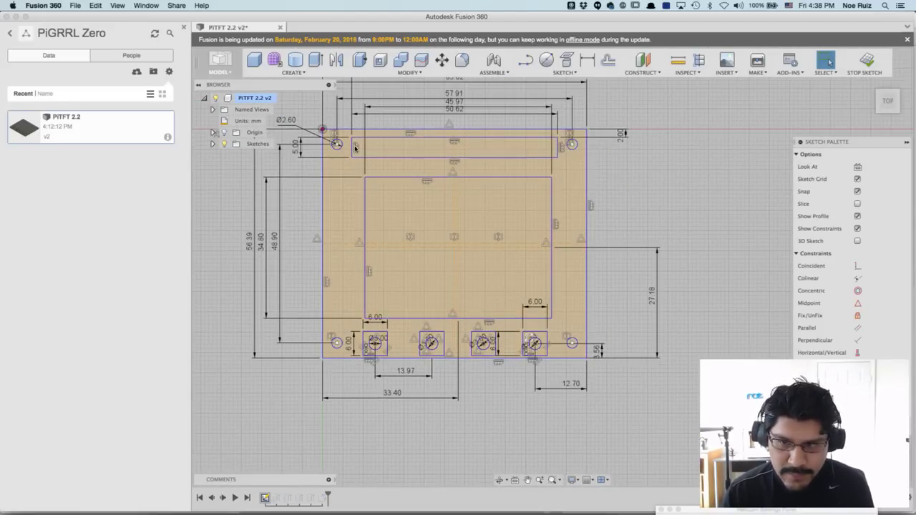
# Switch to Chrome and look through the Adafruit PiTFT 2.2" HAT product page, including its technical details.
pyautogui.press('super+Tab')
pyautogui.press('super+Tab')
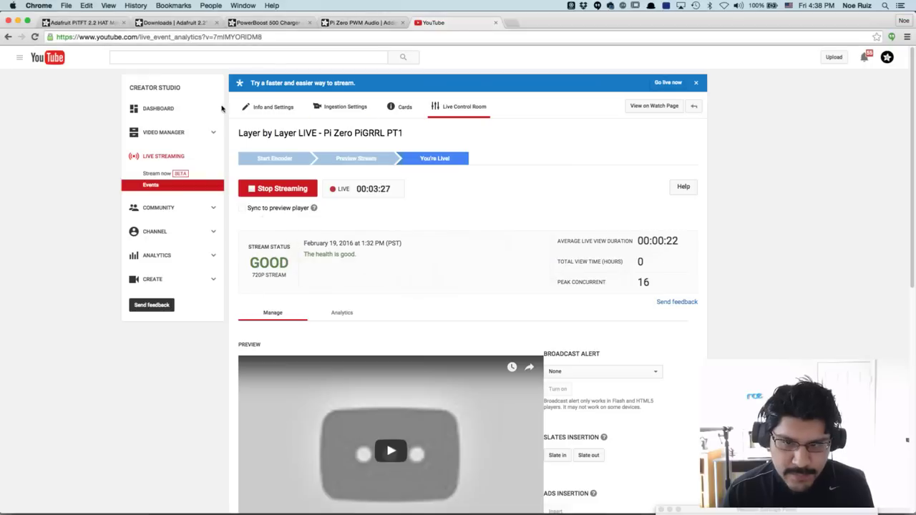
pyautogui.click(103, 26)
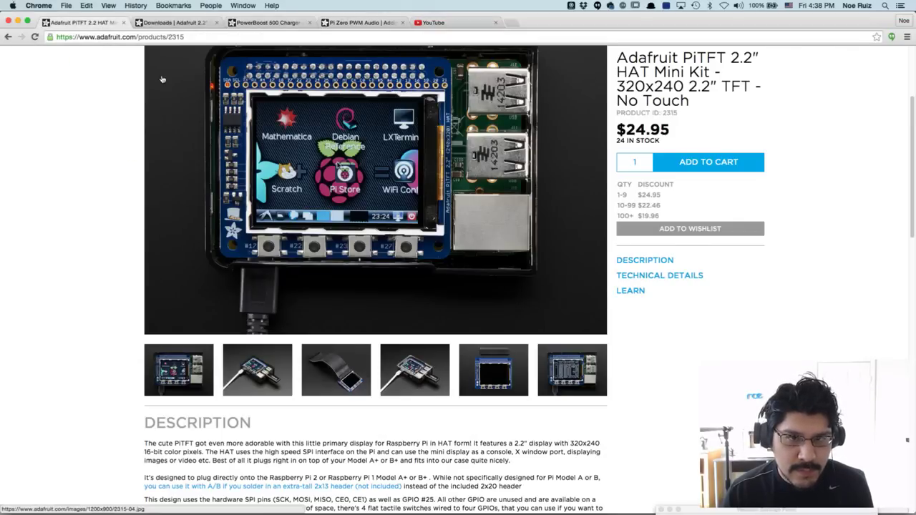
pyautogui.scroll(4, 162, 77)
pyautogui.scroll(-3, 105, 160)
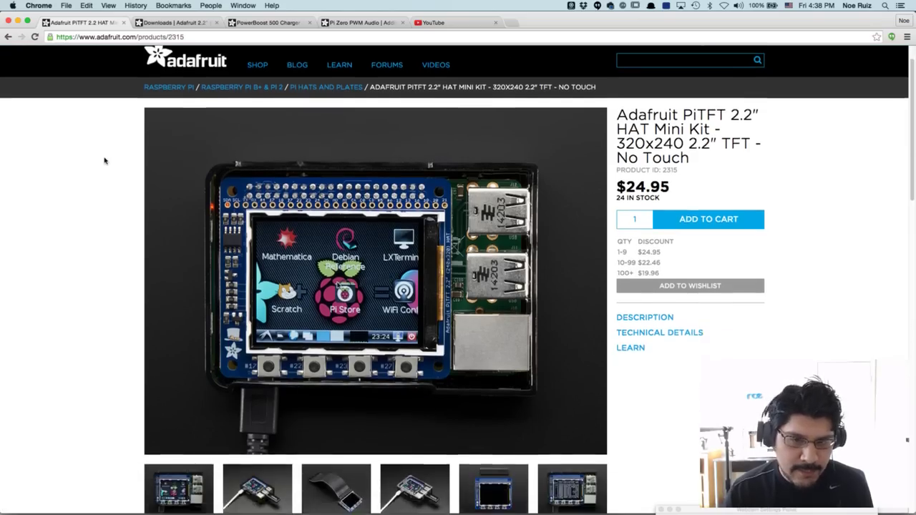
pyautogui.scroll(-3, 105, 160)
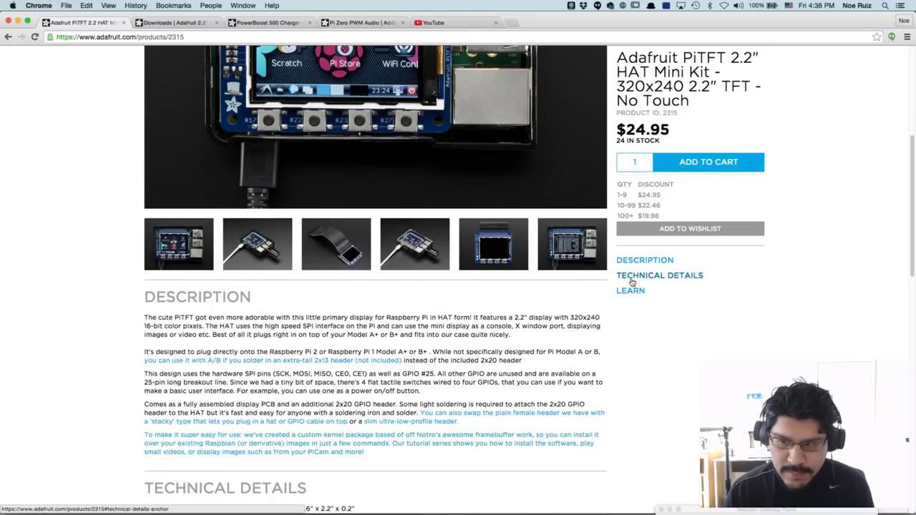
pyautogui.scroll(5, 635, 329)
pyautogui.click(647, 373)
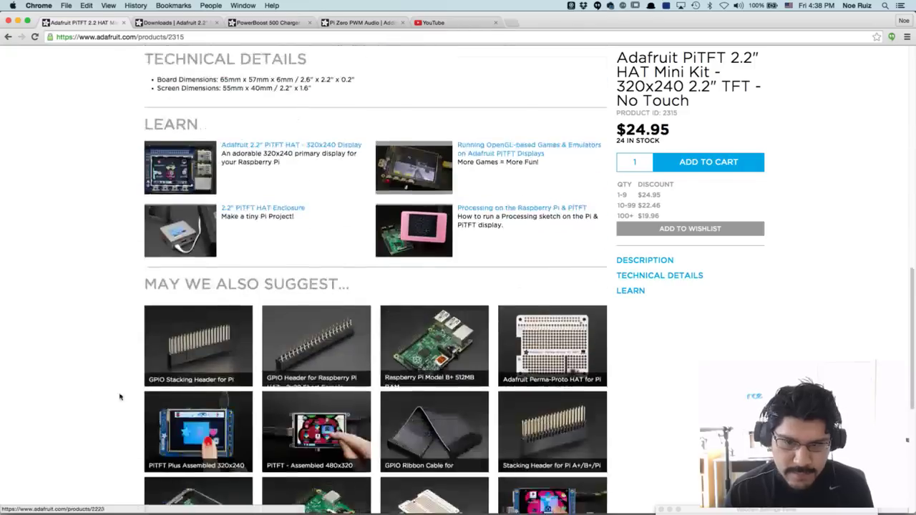
# Bring up the PiTFT HAT guide's Downloads page and examine the millimetre fabrication print.
pyautogui.click(172, 22)
pyautogui.scroll(-1, 171, 325)
pyautogui.scroll(-10, 143, 465)
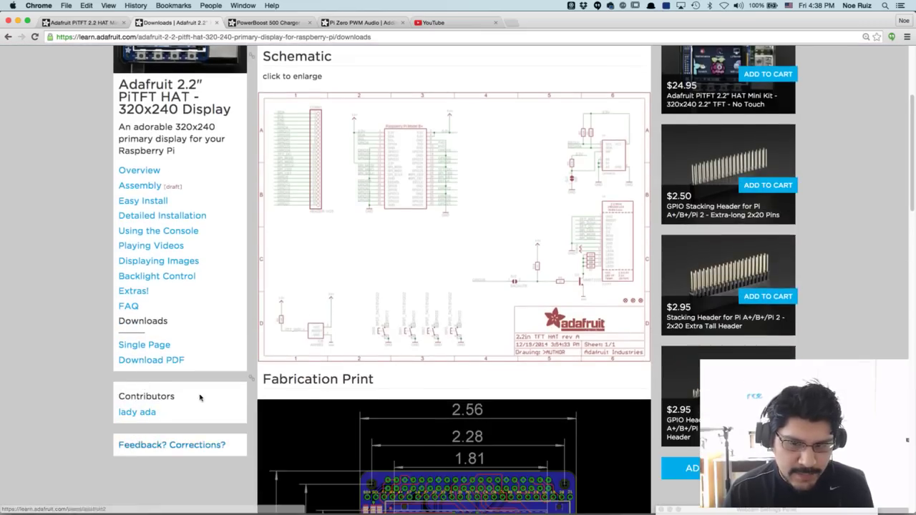
pyautogui.scroll(-5, 372, 263)
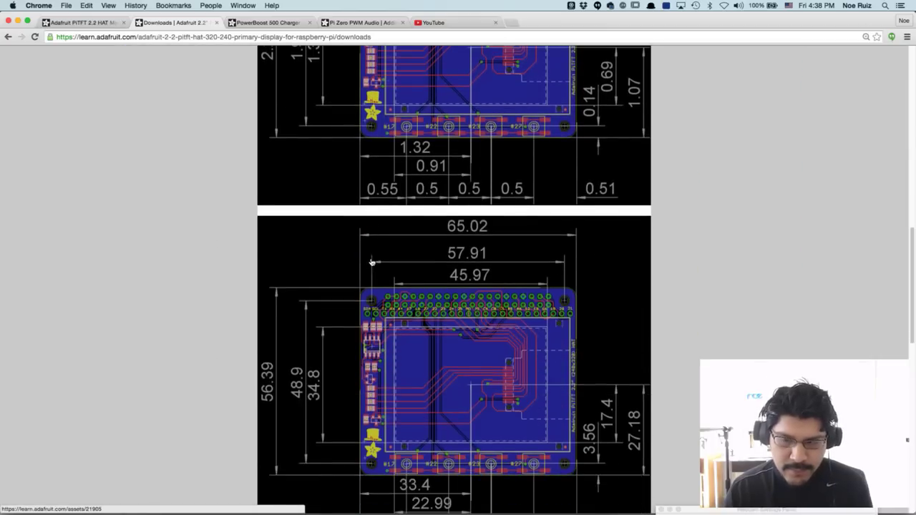
pyautogui.scroll(-1, 372, 263)
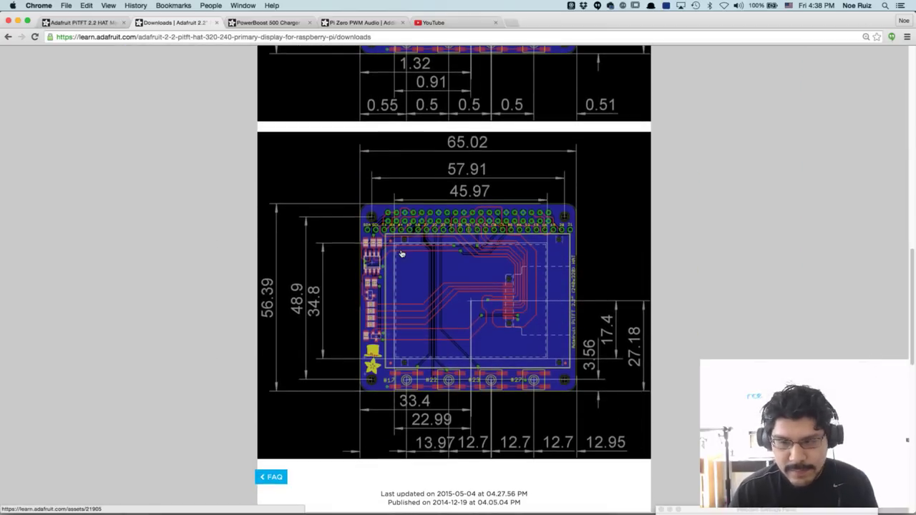
pyautogui.scroll(-1, 403, 254)
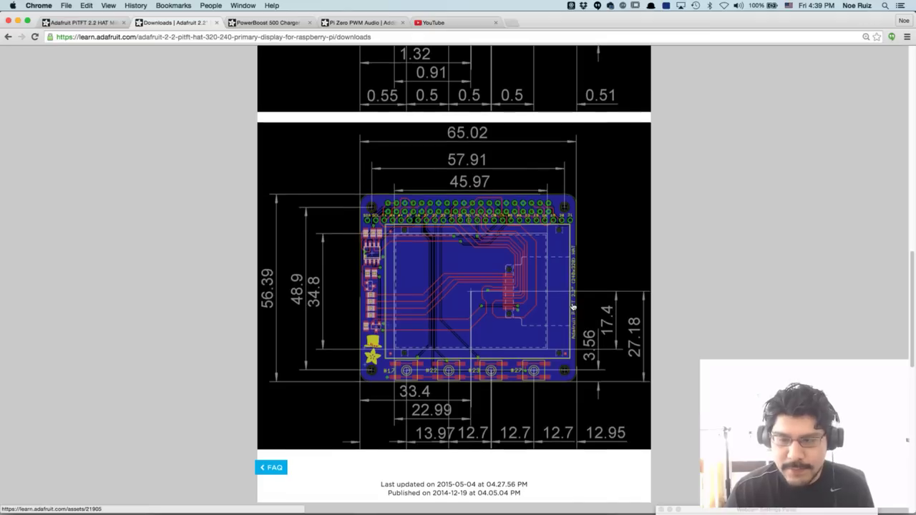
pyautogui.scroll(2, 572, 307)
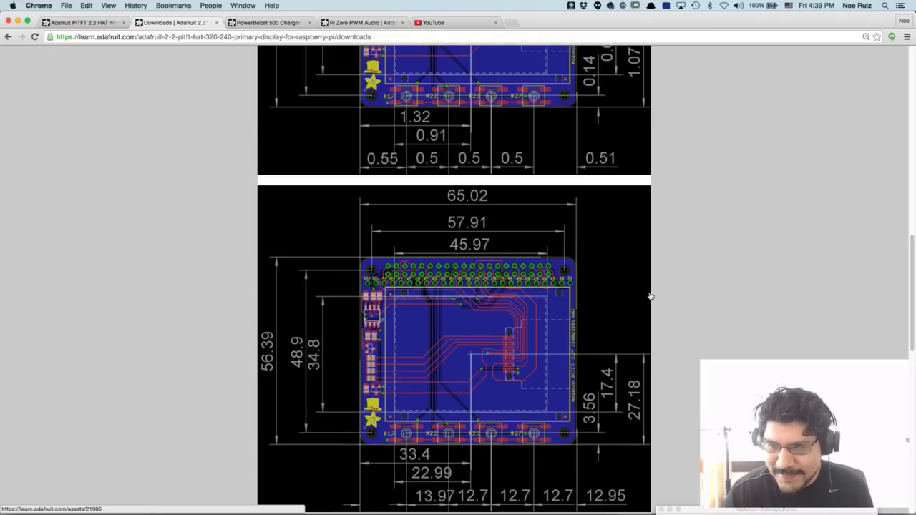
pyautogui.scroll(-2, 660, 284)
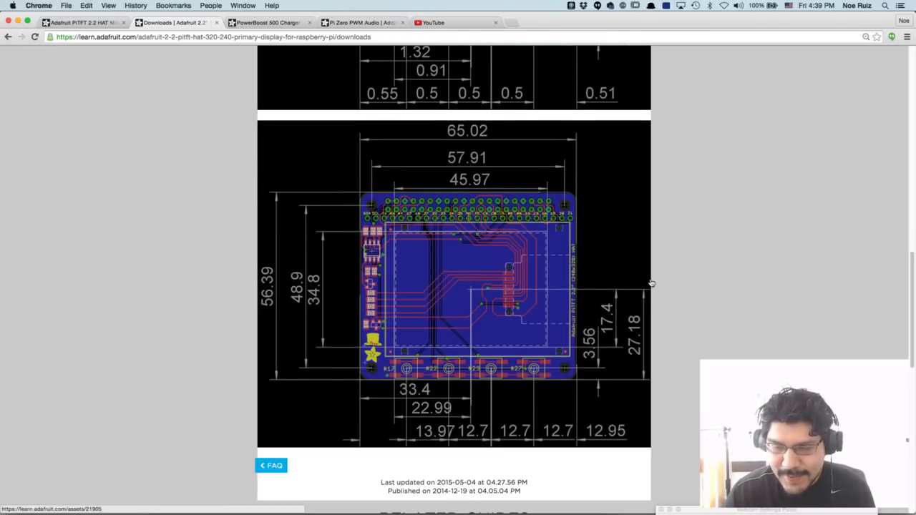
# Switch back to Fusion 360, create a new design and view it from the top.
pyautogui.press('super+Tab')
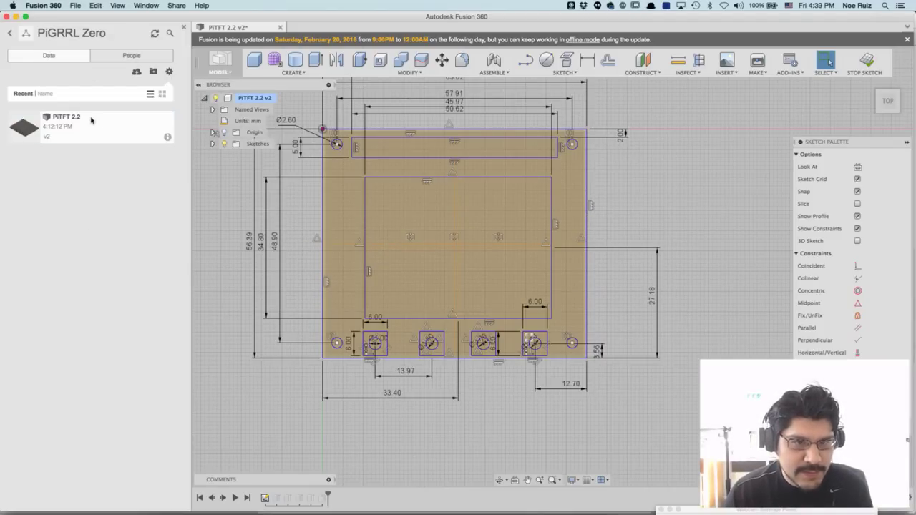
pyautogui.click(77, 5)
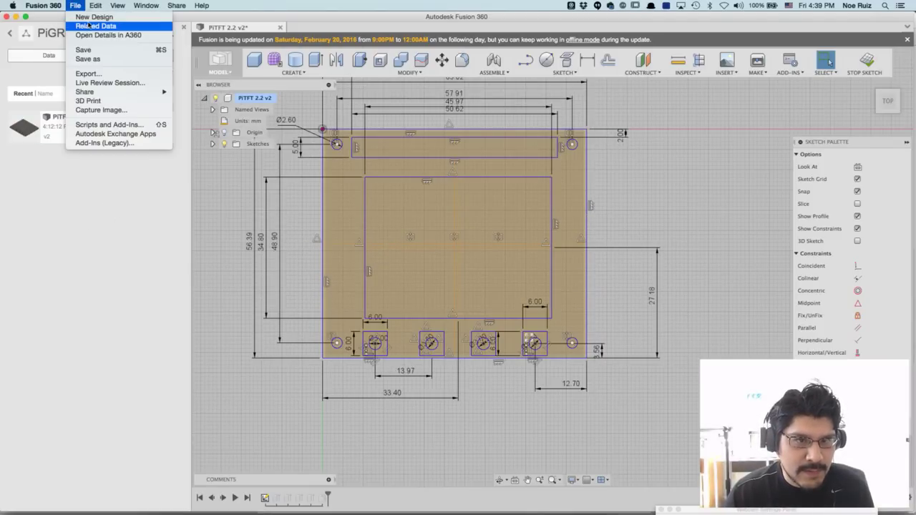
pyautogui.click(90, 19)
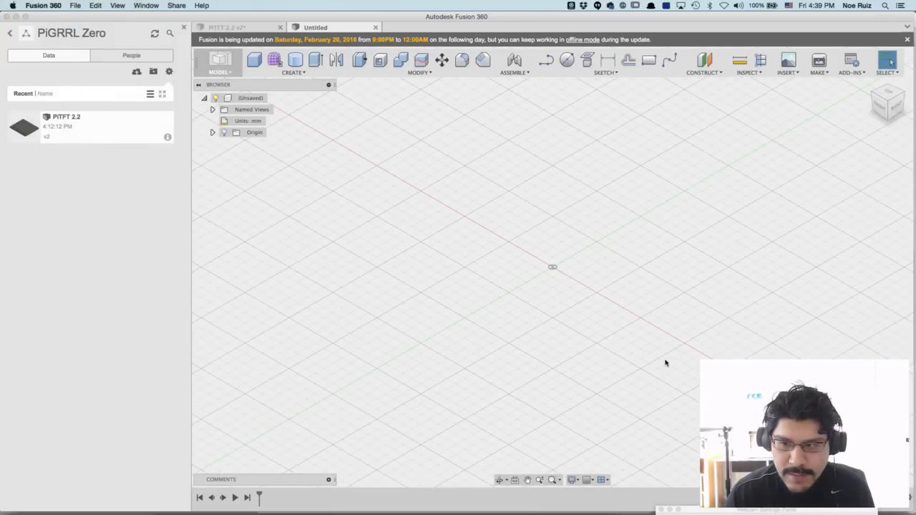
pyautogui.click(887, 92)
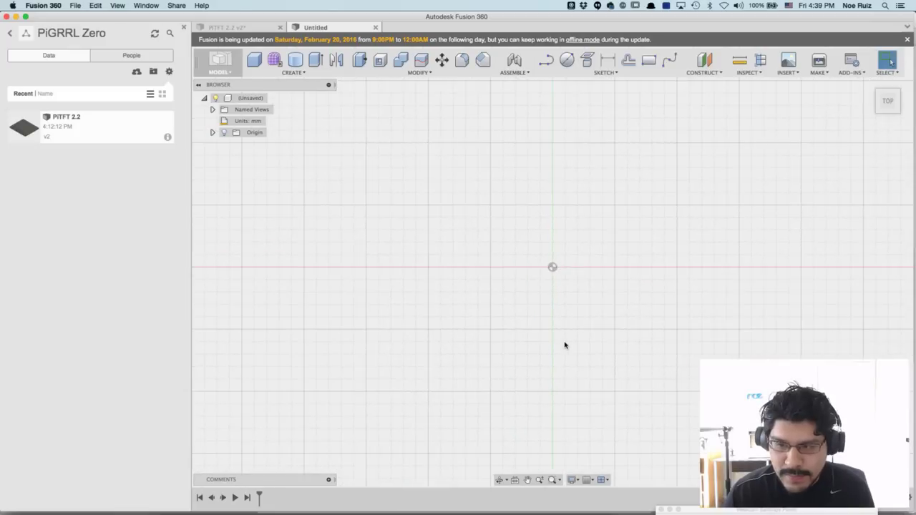
pyautogui.moveTo(570, 300); pyautogui.dragTo(498, 276, button='middle')
pyautogui.scroll(-1, 509, 292)
pyautogui.scroll(3, 454, 251)
pyautogui.scroll(-3, 455, 251)
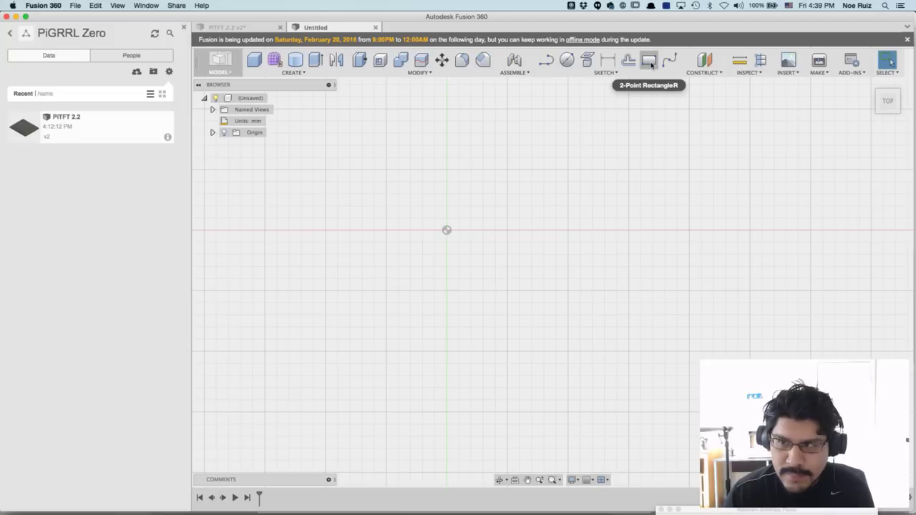
# Sketch a 50 by 50 mm two-point rectangle on the horizontal plane, starting at the origin.
pyautogui.click(650, 61)
pyautogui.click(483, 212)
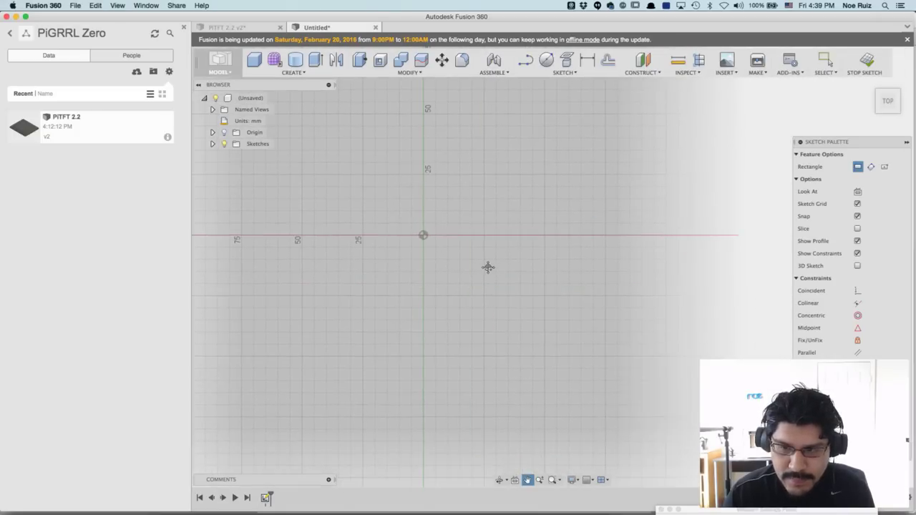
pyautogui.click(423, 235)
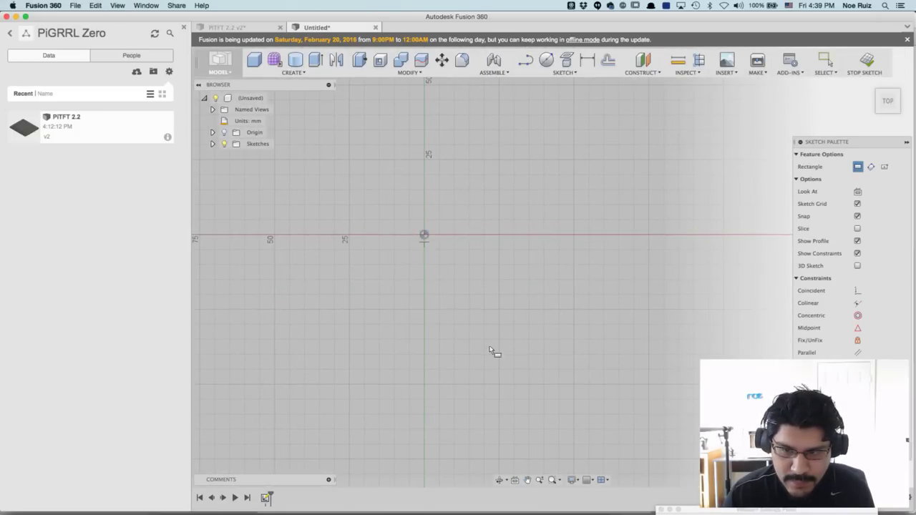
pyautogui.write('50')
pyautogui.press('Tab')
pyautogui.press('Tab')
pyautogui.press('Tab')
pyautogui.write('50')
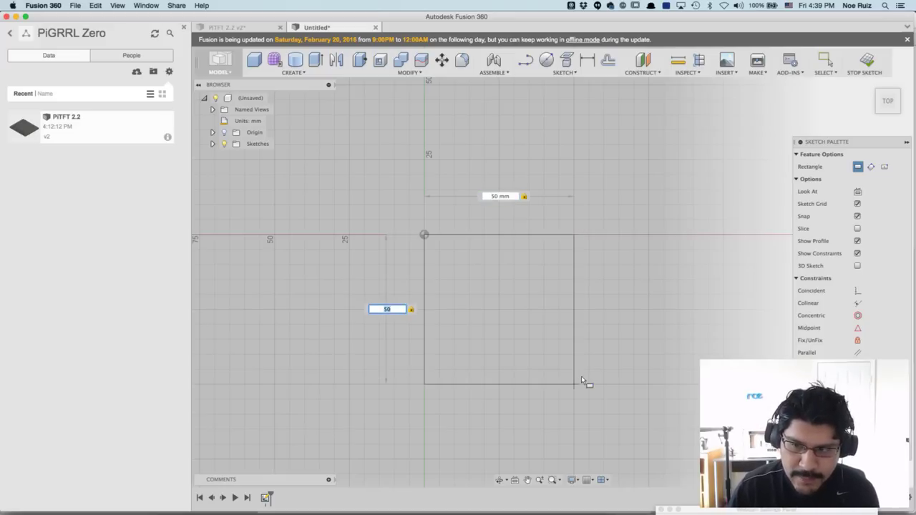
pyautogui.press('Return')
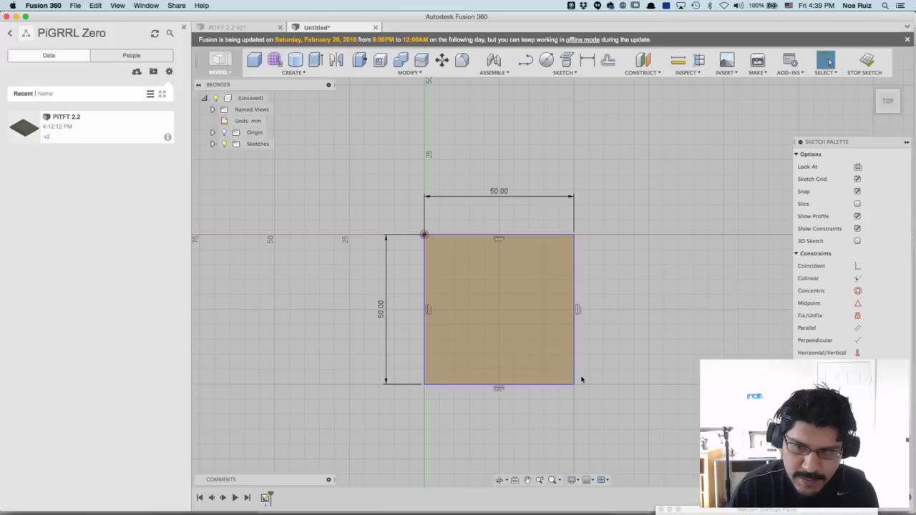
# Look up the board width on the fabrication print in Chrome and set the rectangle's width to 65.02 mm in Fusion 360.
pyautogui.moveTo(499, 194)
pyautogui.mouseDown()
pyautogui.moveTo(496, 184)
pyautogui.moveTo(497, 201)
pyautogui.mouseUp()
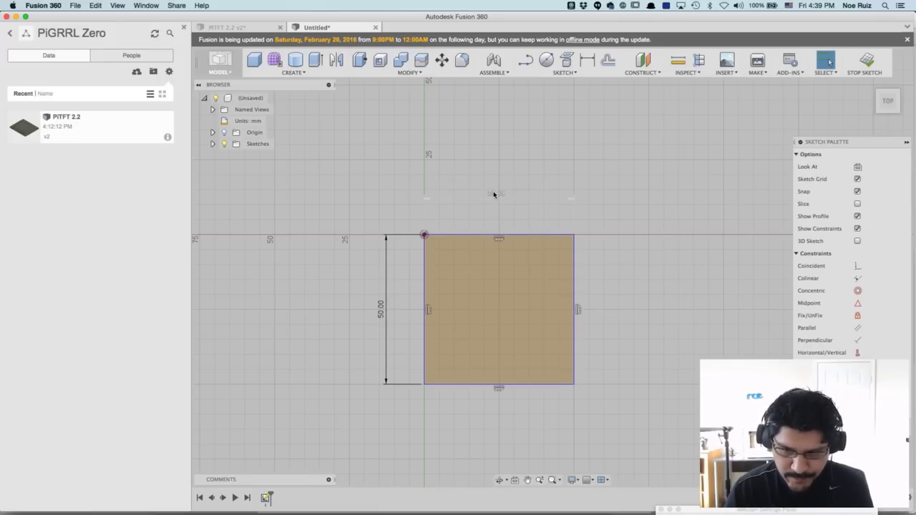
pyautogui.press('super+Tab')
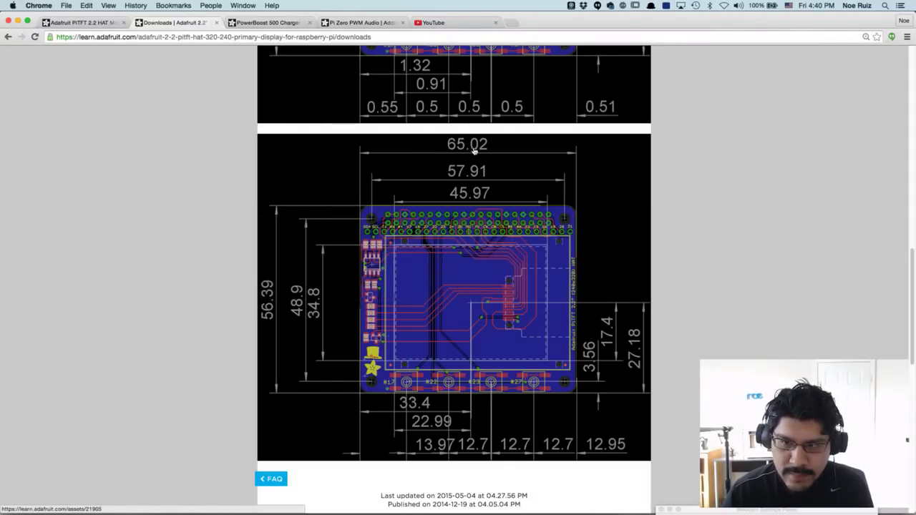
pyautogui.press('super+Tab')
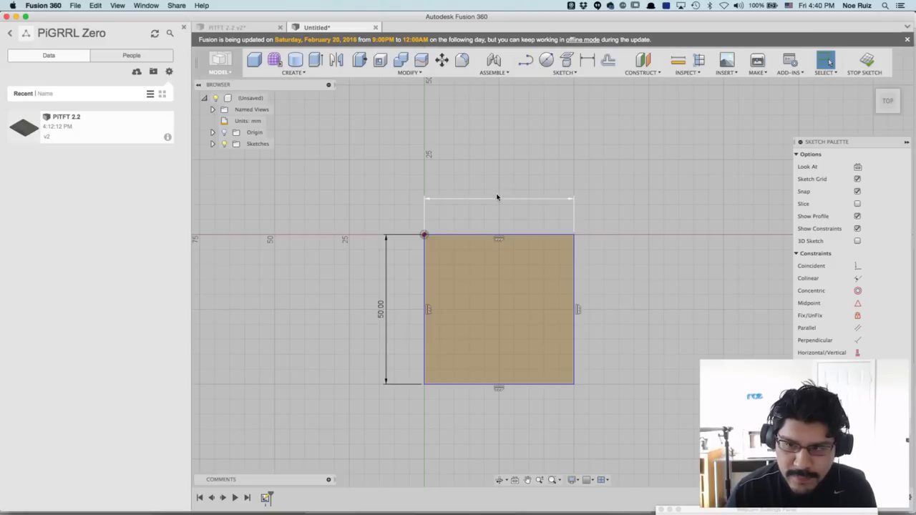
pyautogui.click(496, 193)
pyautogui.write('65')
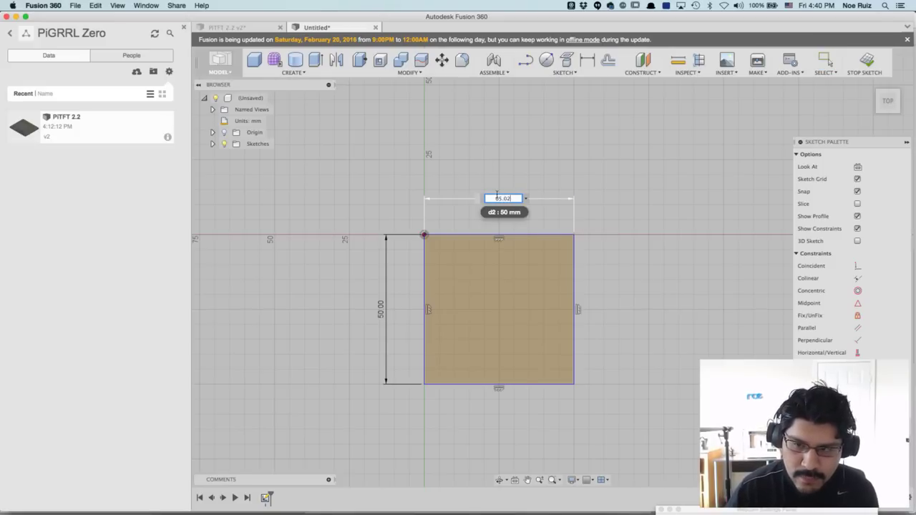
pyautogui.write('.02')
pyautogui.press('Return')
# Look up the board height on the fabrication print in Chrome and set the rectangle's height to 56.39 mm in Fusion 360.
pyautogui.press('super+Tab')
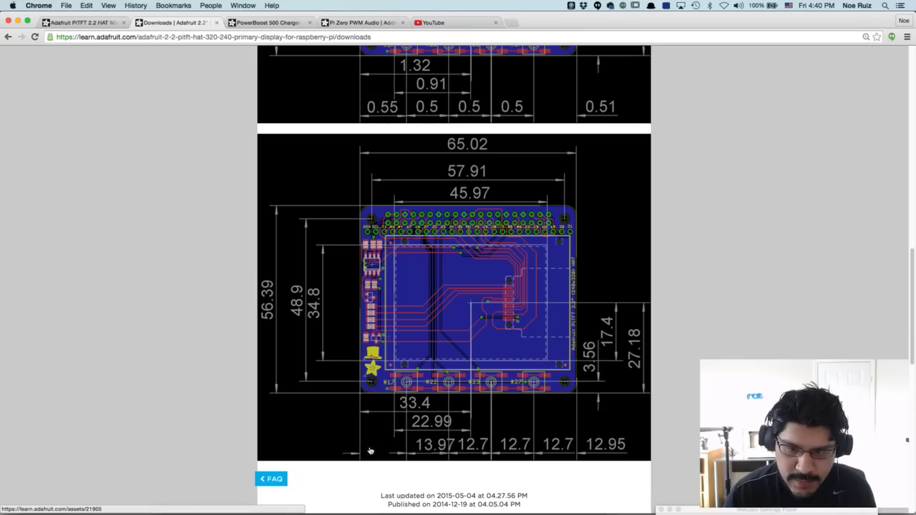
pyautogui.press('super+Tab')
pyautogui.click(425, 309)
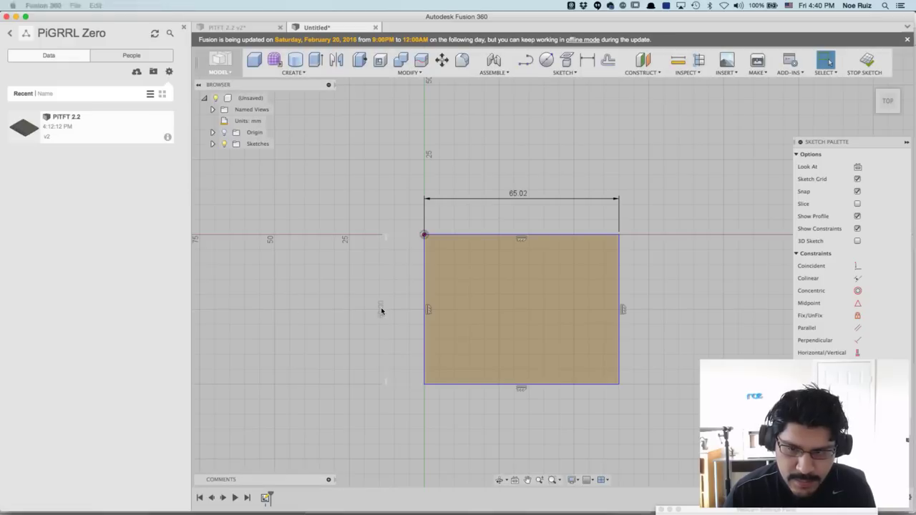
pyautogui.click(381, 309)
pyautogui.write('56.3')
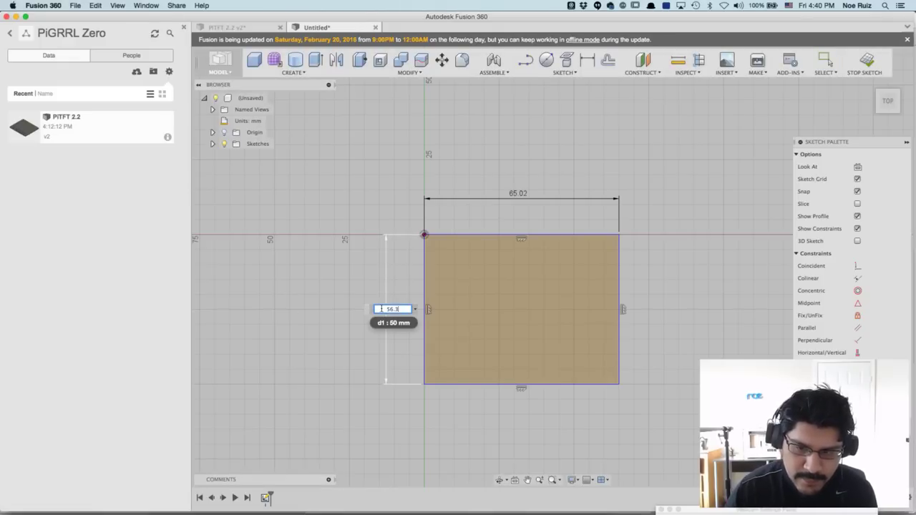
pyautogui.write('9')
pyautogui.press('Return')
pyautogui.press('Escape')
# Compare the resized rectangle with the board outline on the fabrication print in Chrome, and return to the Fusion 360 sketch.
pyautogui.scroll(-1, 553, 288)
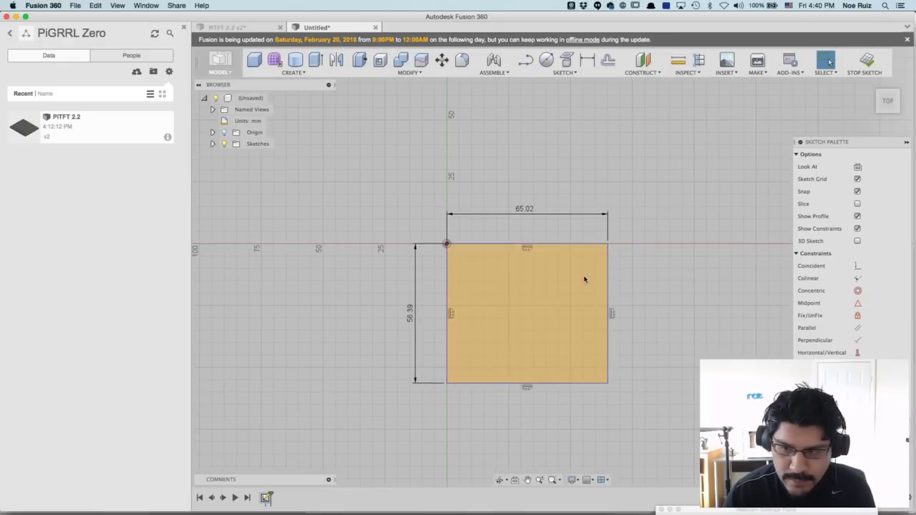
pyautogui.scroll(3, 584, 279)
pyautogui.moveTo(536, 323); pyautogui.dragTo(533, 278, button='middle')
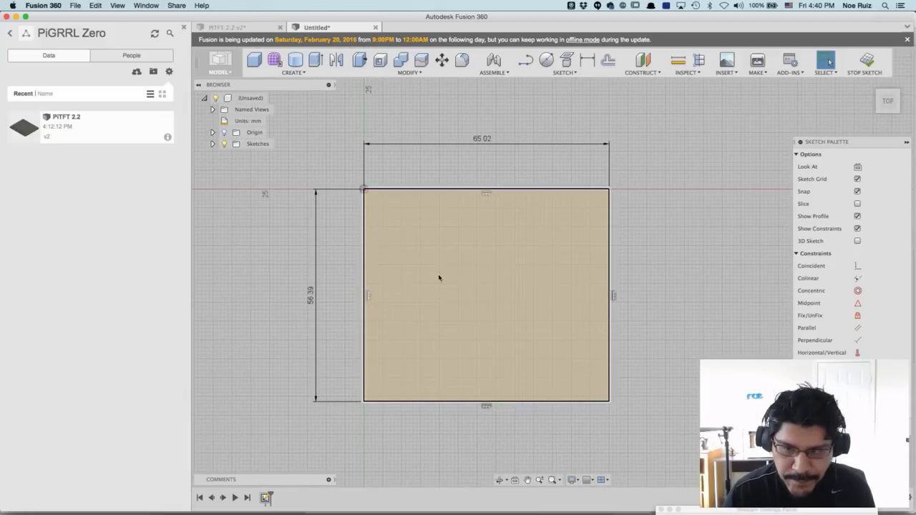
pyautogui.press('super+Tab')
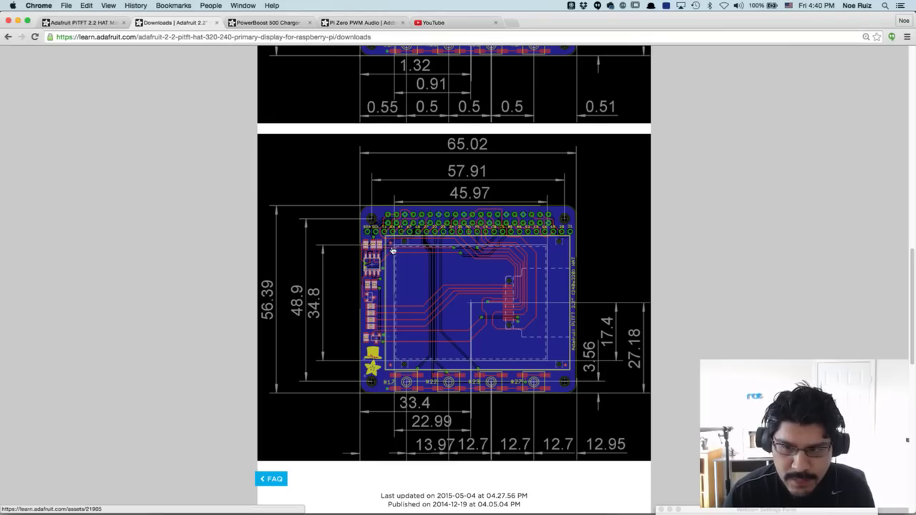
pyautogui.press('super+Tab')
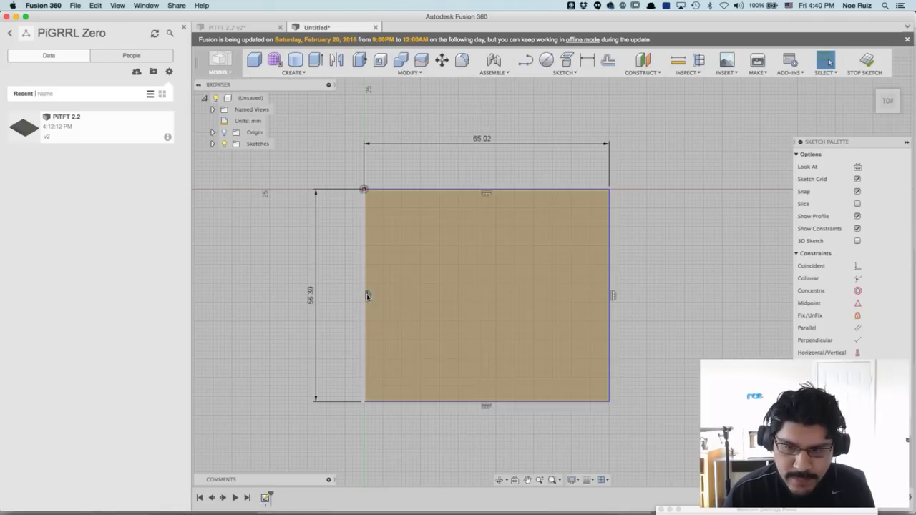
# Draw a vertical and a horizontal centre line across the rectangle, connecting the midpoints of its opposite edges.
pyautogui.click(525, 60)
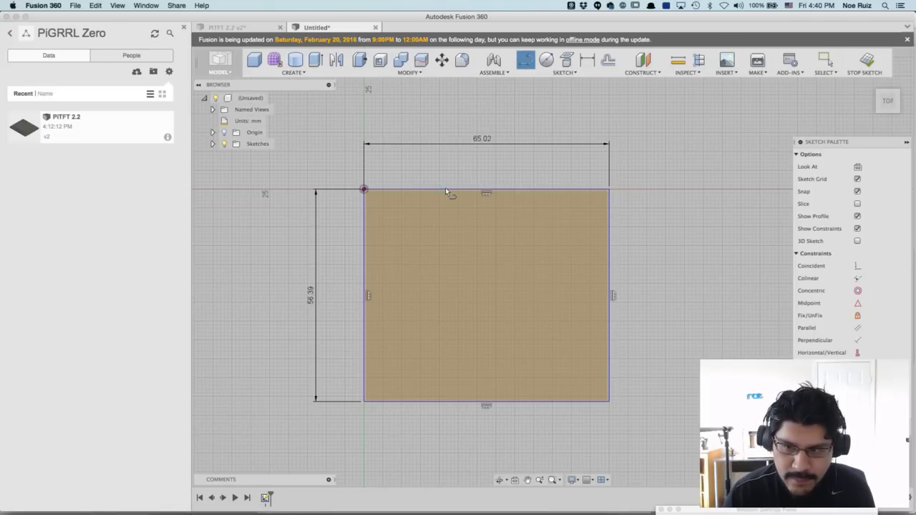
pyautogui.click(487, 189)
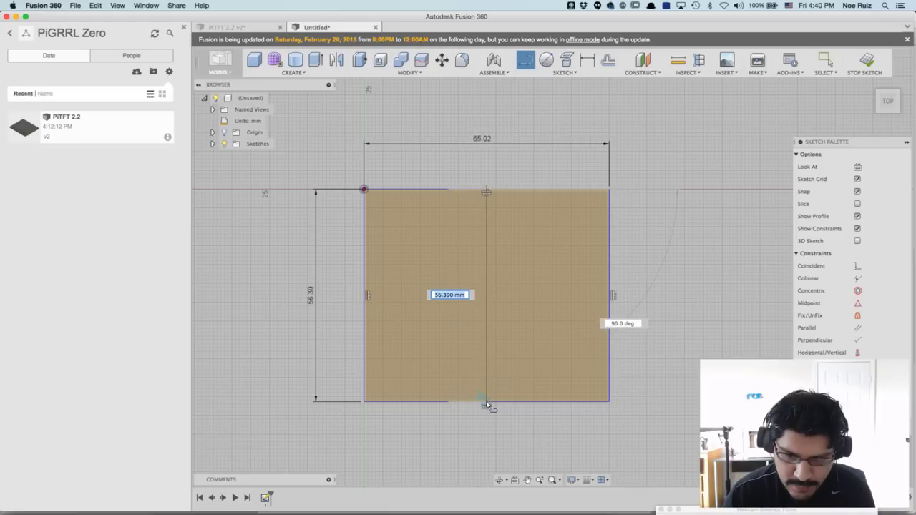
pyautogui.click(487, 401)
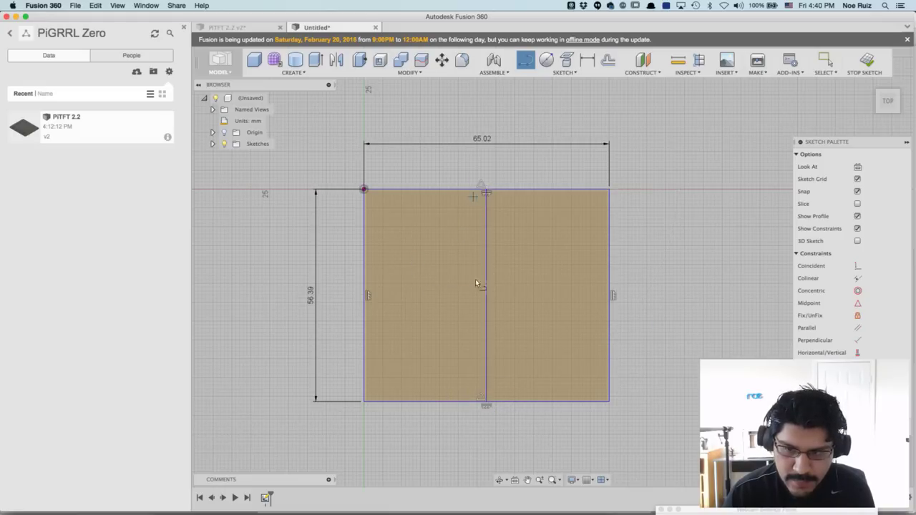
pyautogui.click(365, 293)
pyautogui.click(610, 296)
pyautogui.press('Escape')
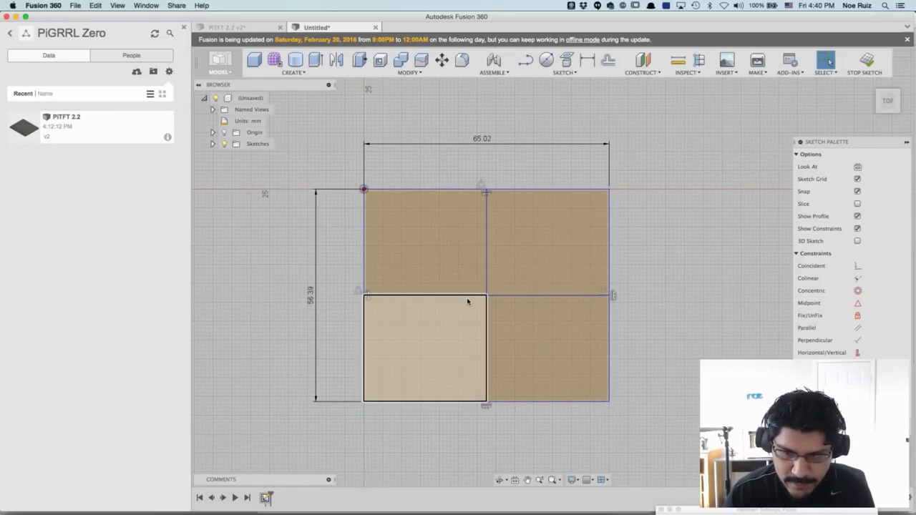
# Convert the rectangle's vertical and horizontal centre lines to construction lines.
pyautogui.click(476, 294)
pyautogui.click(485, 284)
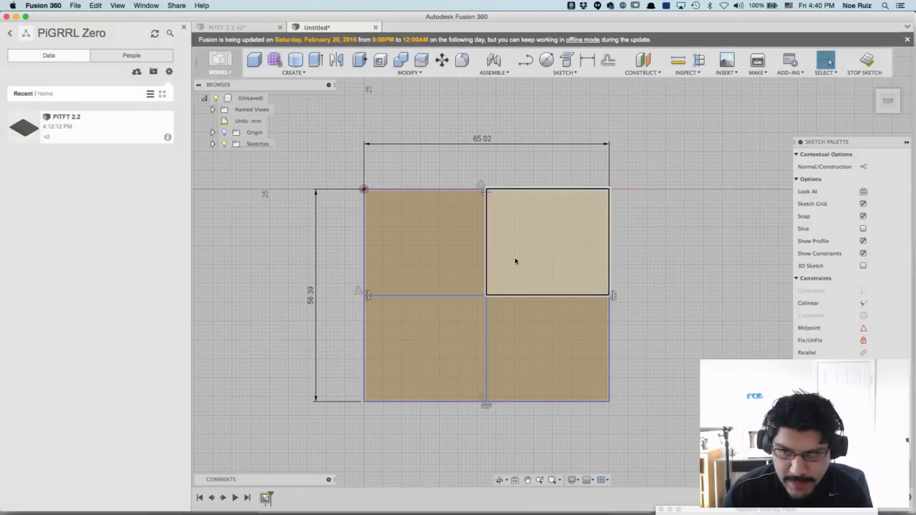
pyautogui.press('Delete')
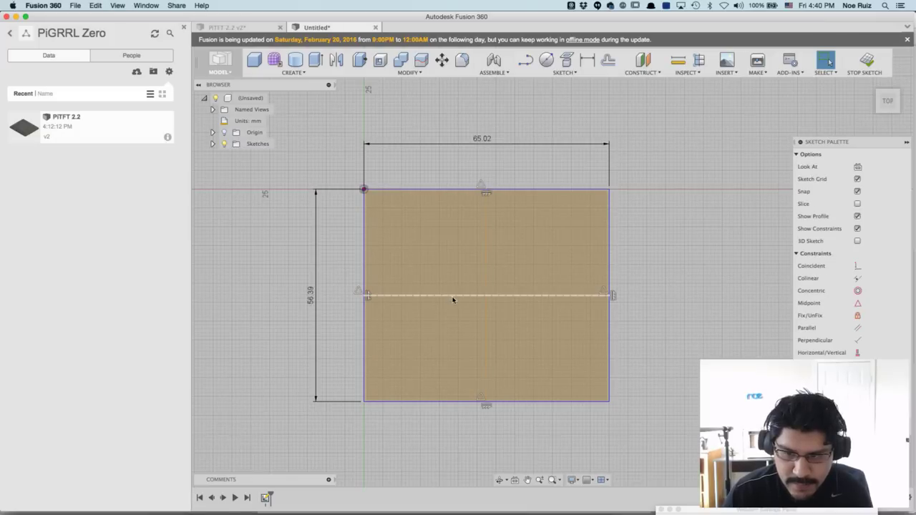
pyautogui.click(503, 295)
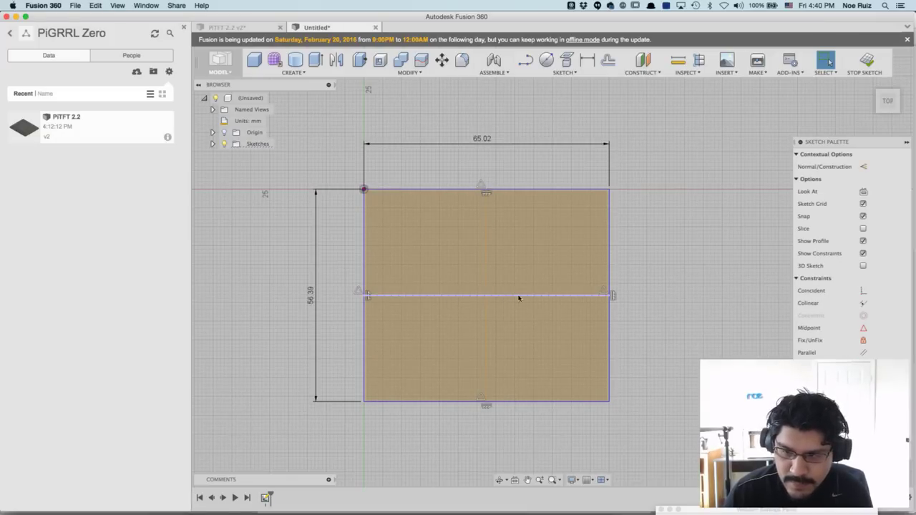
pyautogui.click(864, 166)
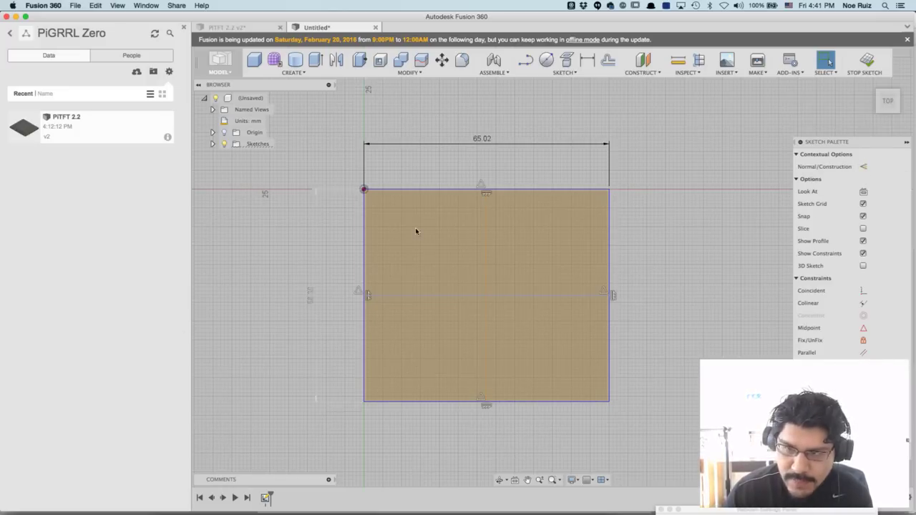
pyautogui.click(342, 251)
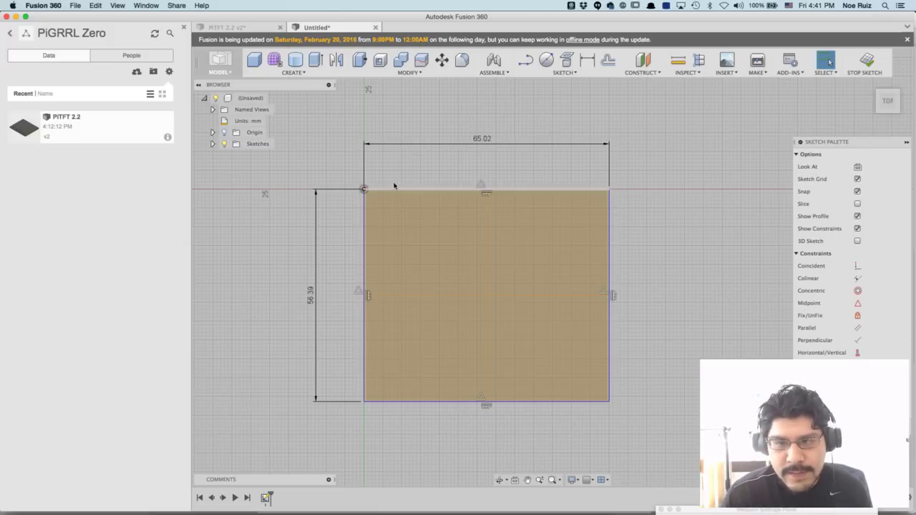
# Sketch a 2.6 mm diameter circle inside the rectangle, near the corner at the origin.
pyautogui.scroll(5, 403, 202)
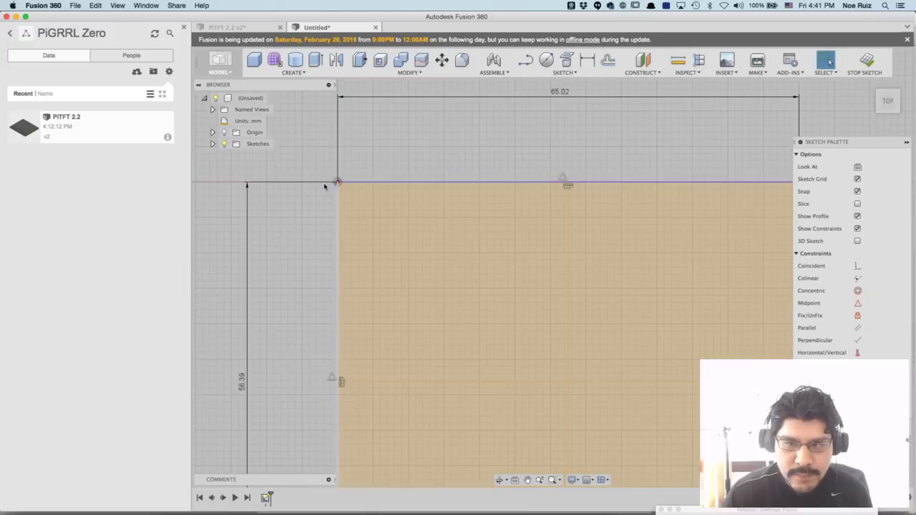
pyautogui.click(546, 59)
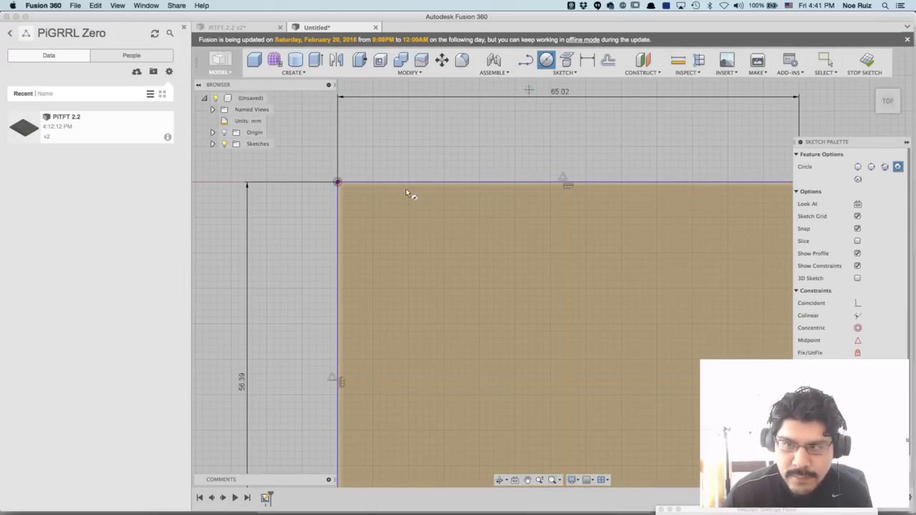
pyautogui.click(408, 253)
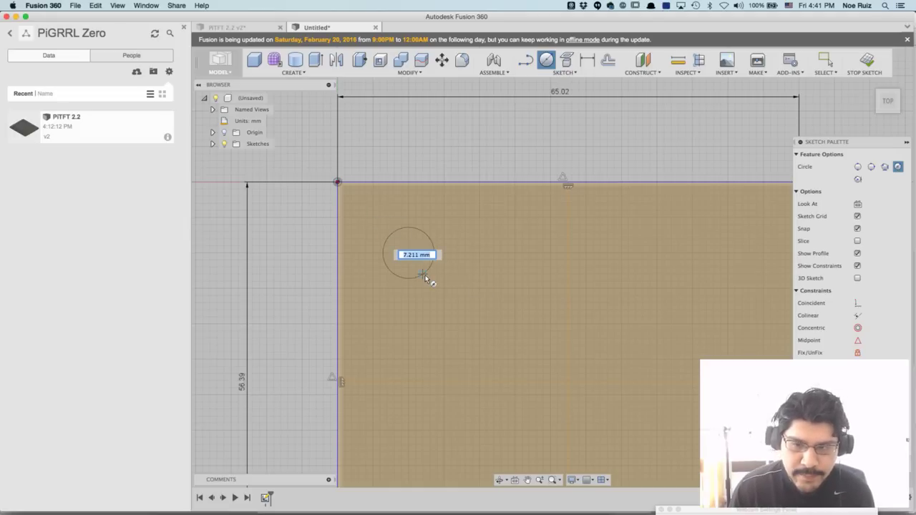
pyautogui.press('BackSpace')
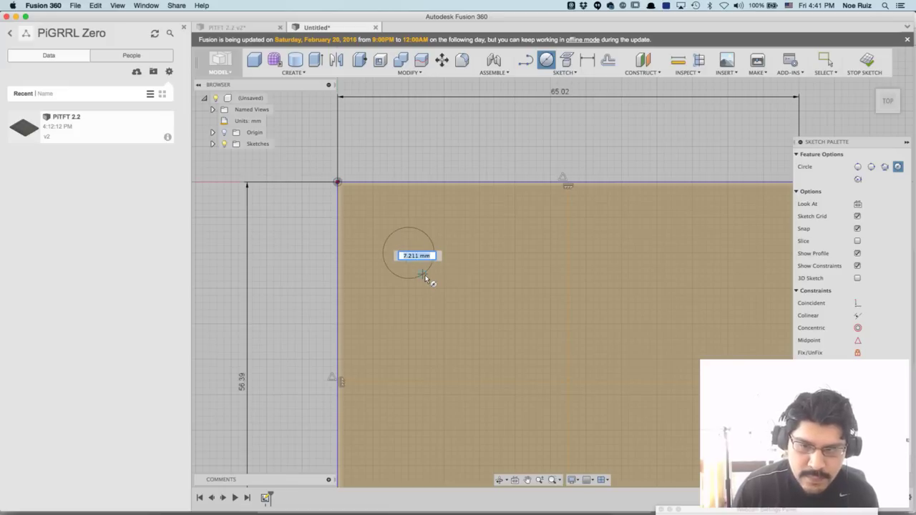
pyautogui.press('BackSpace')
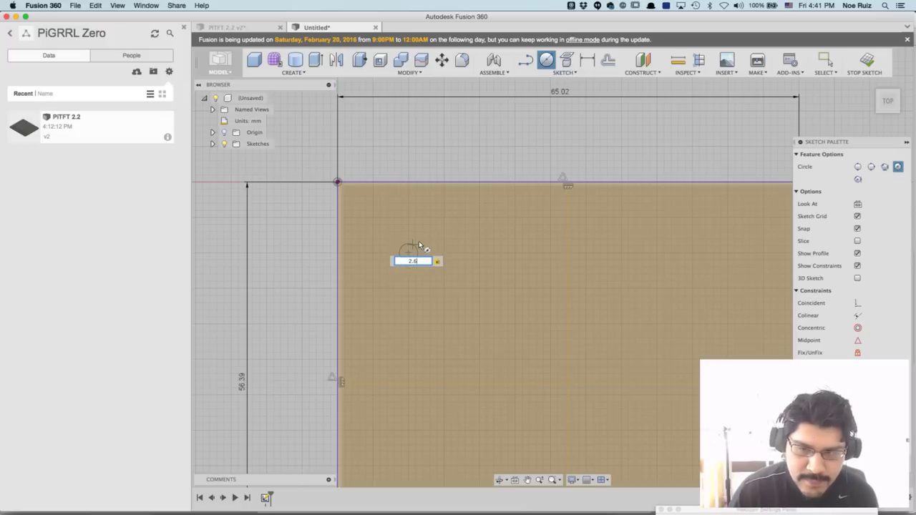
pyautogui.press('Return')
pyautogui.press('Escape')
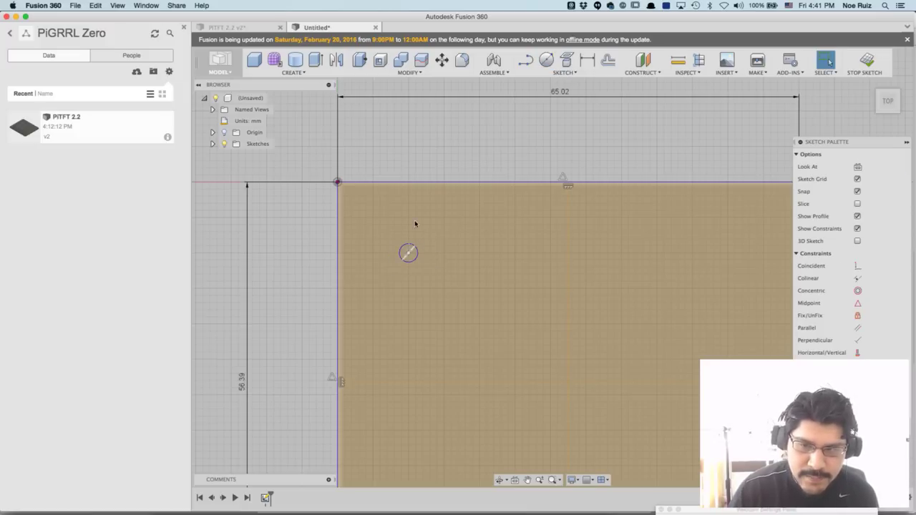
# Place the circle's diameter dimension outside the rectangle, beyond the corner at the origin.
pyautogui.press('d')
pyautogui.click(410, 248)
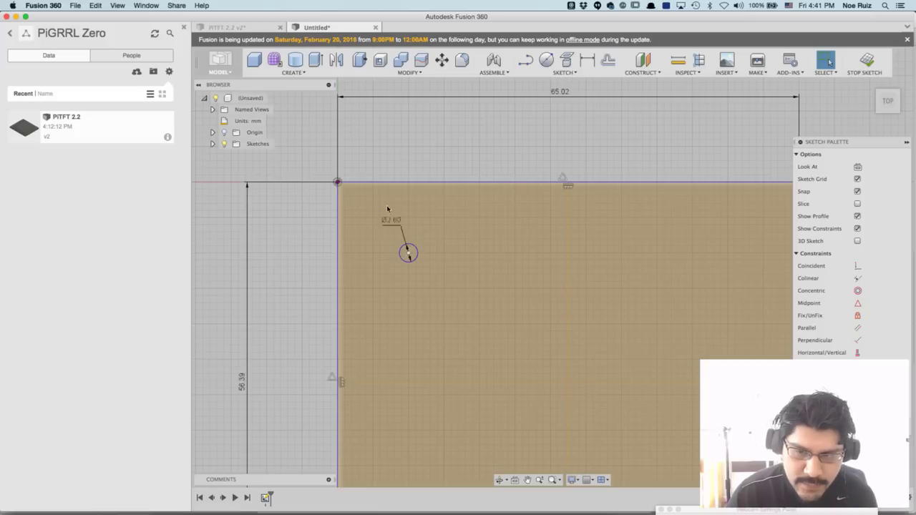
pyautogui.moveTo(292, 163); pyautogui.dragTo(295, 138)
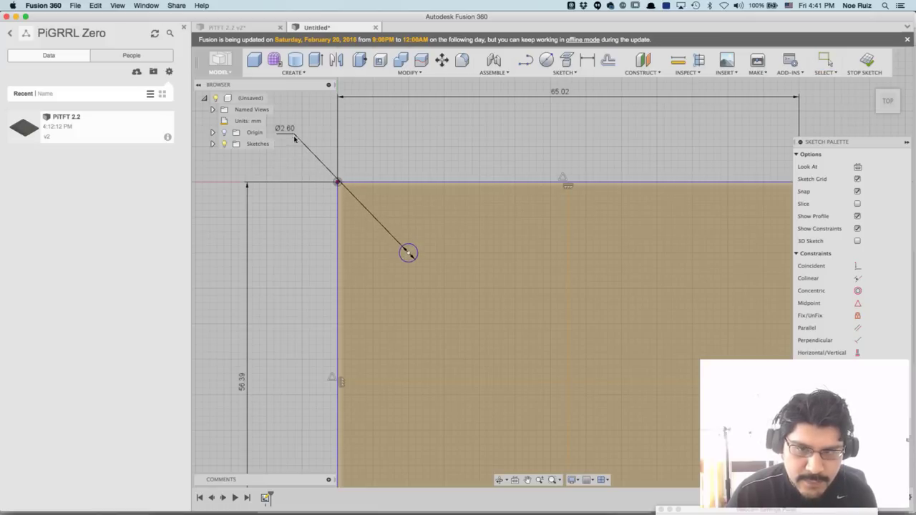
# Check the mounting-hole layout on the fabrication print in Chrome, and compare it with the circle in the Fusion 360 sketch.
pyautogui.scroll(-5, 305, 150)
pyautogui.moveTo(315, 144); pyautogui.dragTo(352, 163, button='middle')
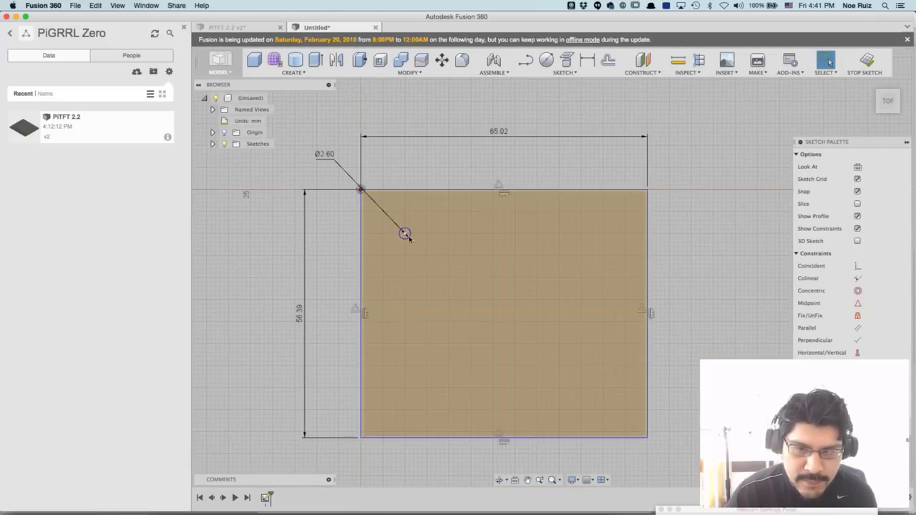
pyautogui.scroll(4, 394, 187)
pyautogui.scroll(-3, 398, 196)
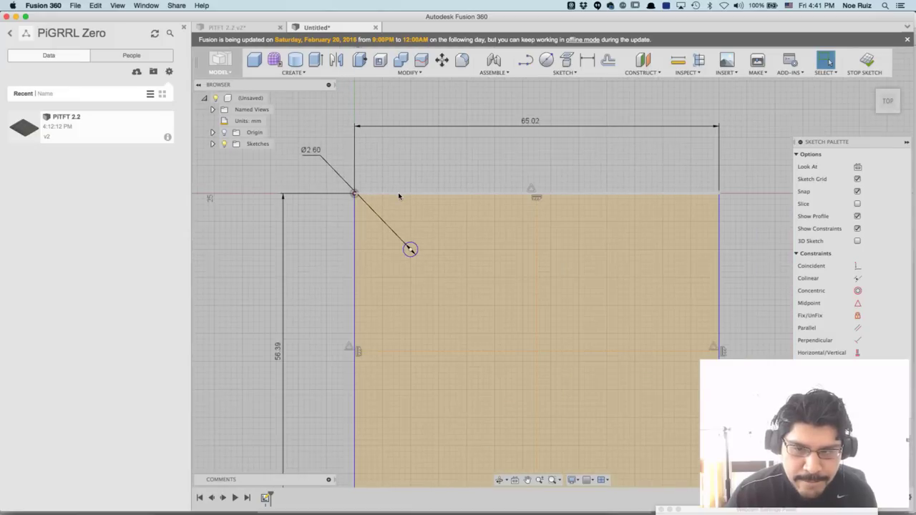
pyautogui.scroll(3, 410, 194)
pyautogui.scroll(-2, 442, 262)
pyautogui.press('super+Tab')
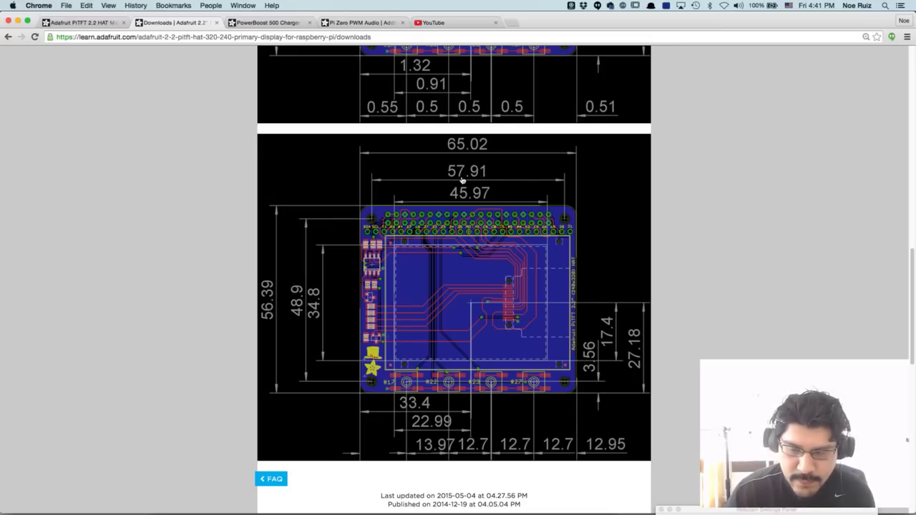
pyautogui.press('super+Tab')
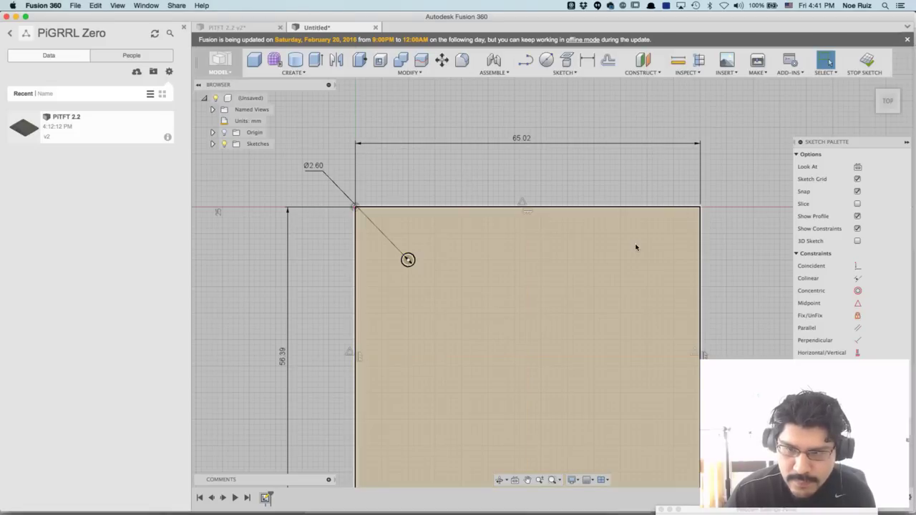
pyautogui.scroll(1, 636, 247)
pyautogui.scroll(-2, 632, 247)
pyautogui.scroll(2, 424, 271)
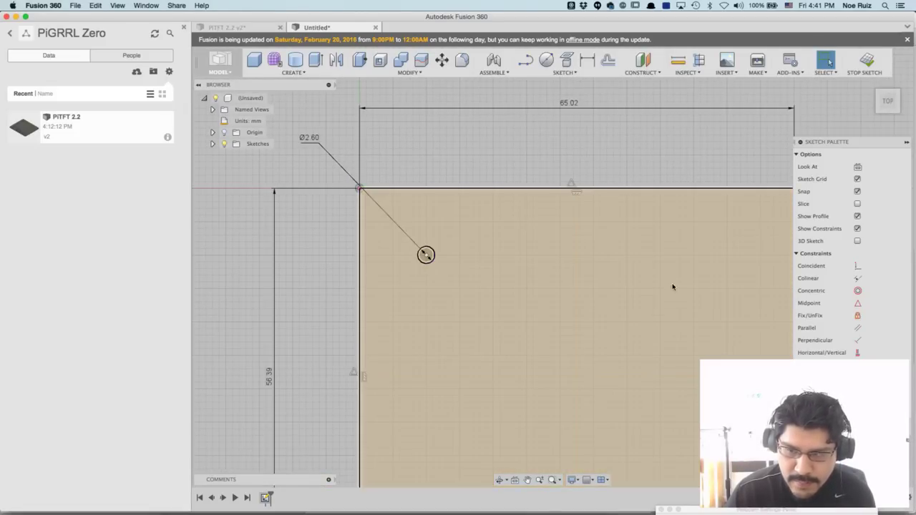
pyautogui.scroll(-2, 431, 260)
pyautogui.scroll(2, 434, 261)
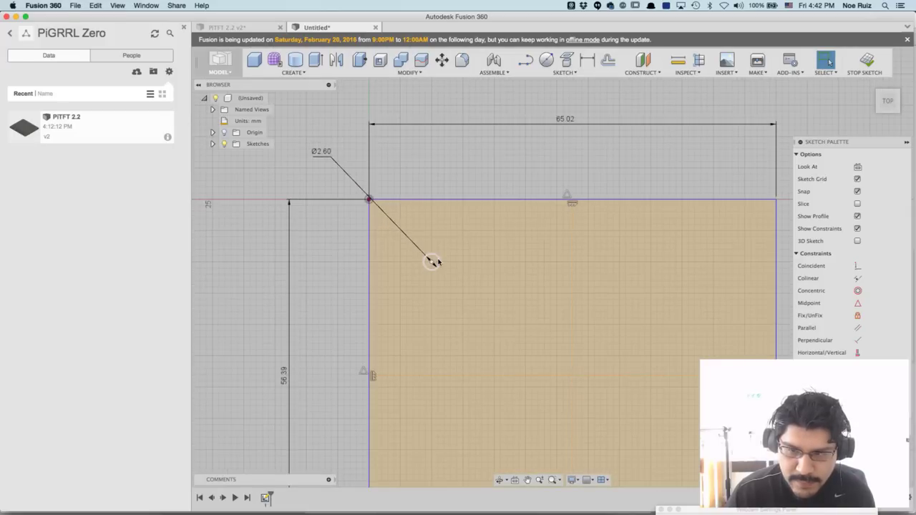
pyautogui.scroll(-3, 472, 422)
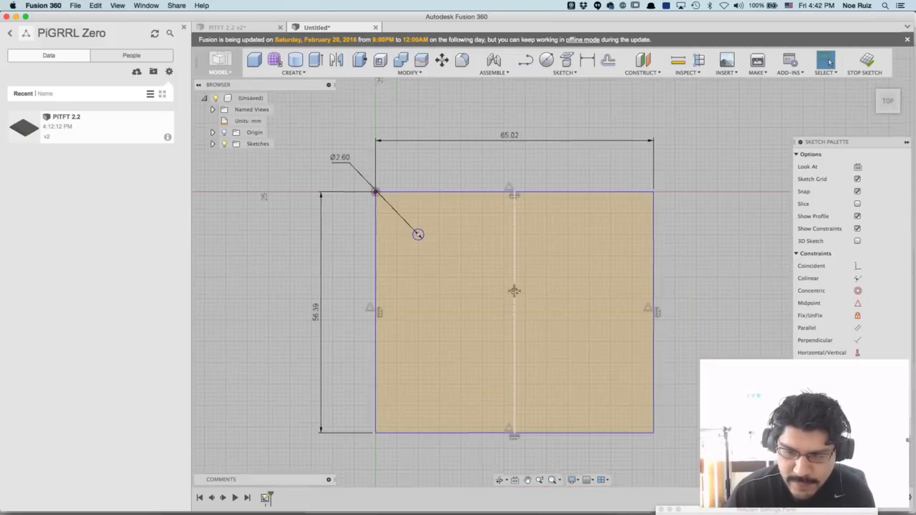
pyautogui.scroll(3, 455, 189)
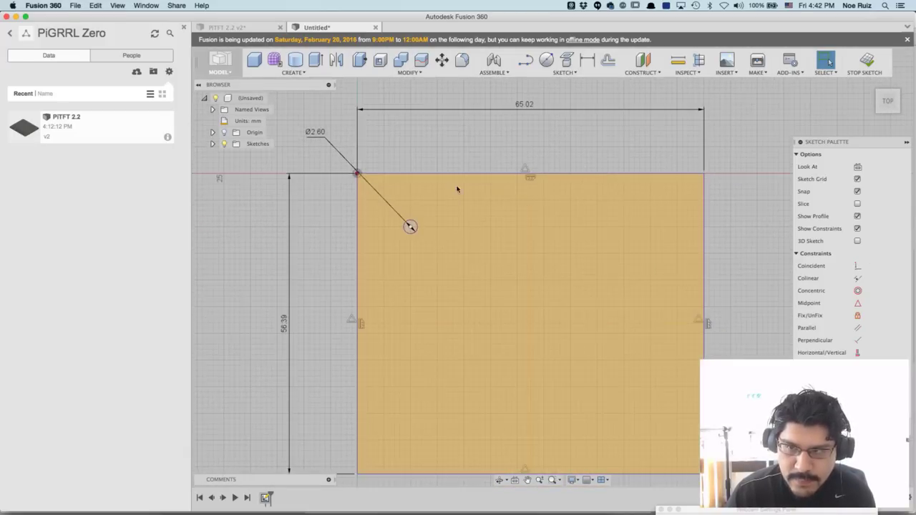
# Mirror the 2.6 mm circle about the vertical construction line.
pyautogui.click(564, 72)
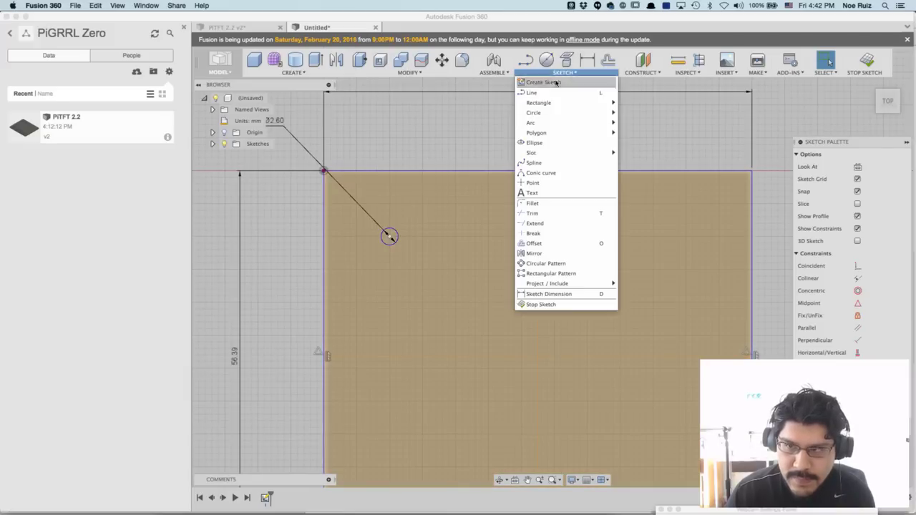
pyautogui.click(545, 254)
pyautogui.scroll(2, 400, 236)
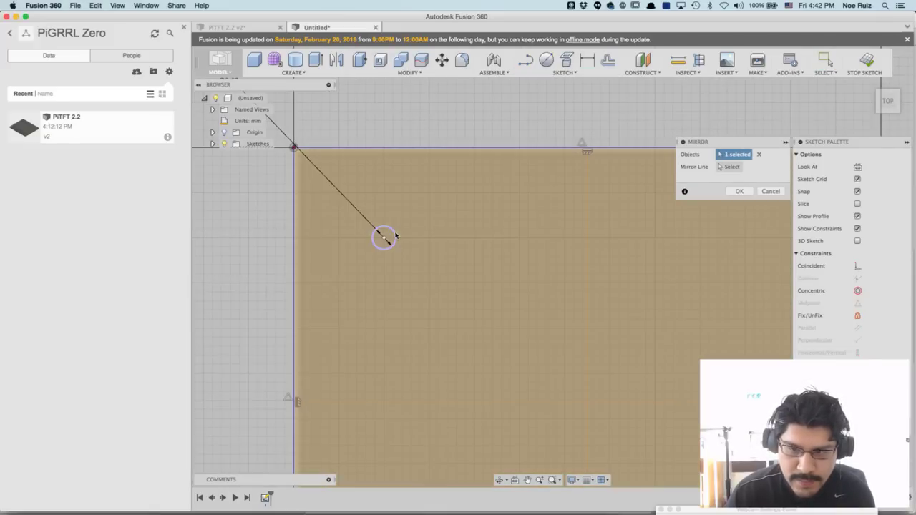
pyautogui.scroll(-2, 391, 237)
pyautogui.click(384, 237)
pyautogui.click(731, 167)
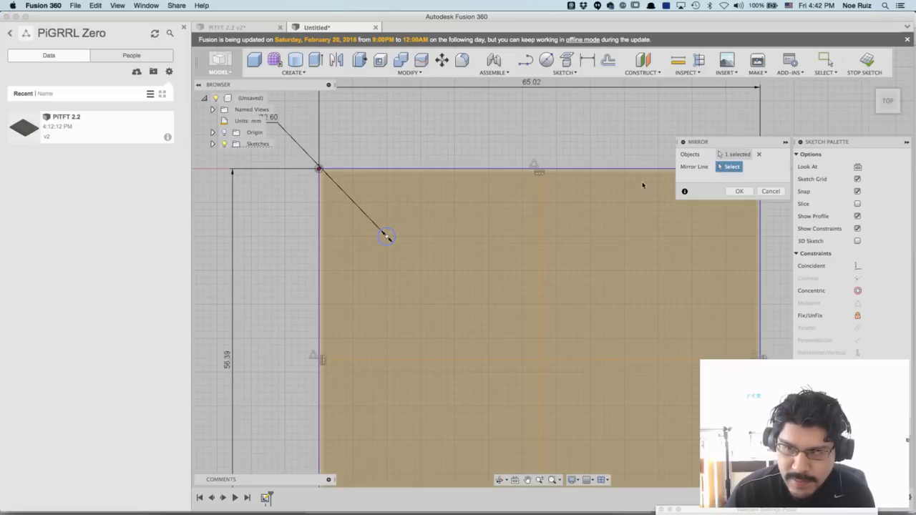
pyautogui.click(542, 269)
pyautogui.scroll(-2, 542, 214)
pyautogui.scroll(4, 666, 236)
pyautogui.scroll(-2, 666, 236)
pyautogui.click(740, 191)
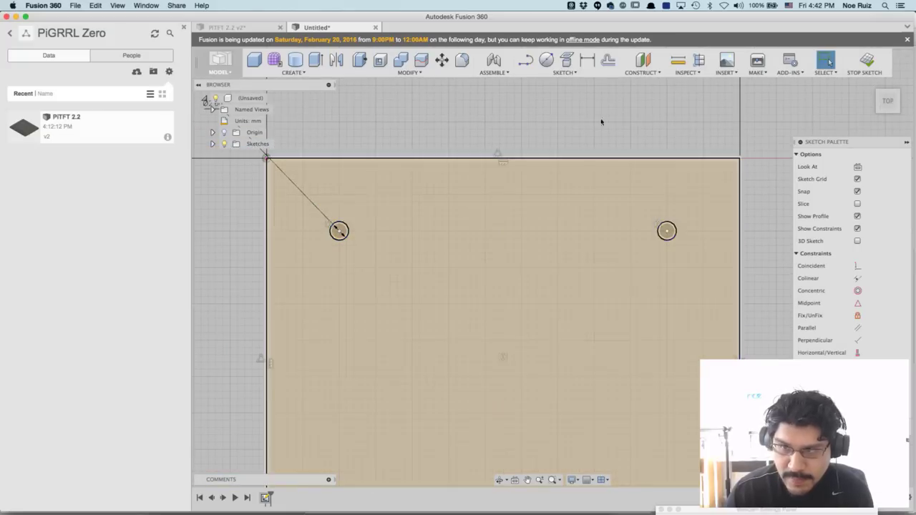
# Mirror both upper circles about the horizontal construction line to complete the four mounting holes.
pyautogui.click(564, 72)
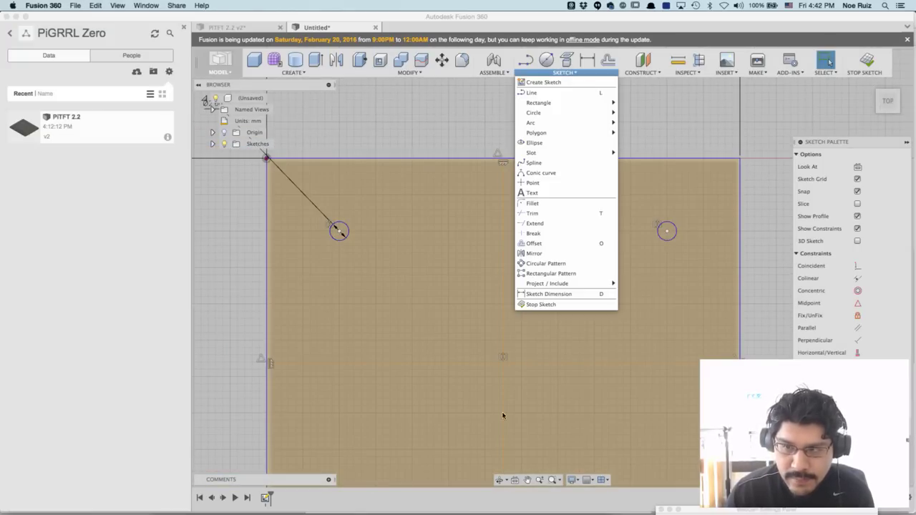
pyautogui.click(549, 254)
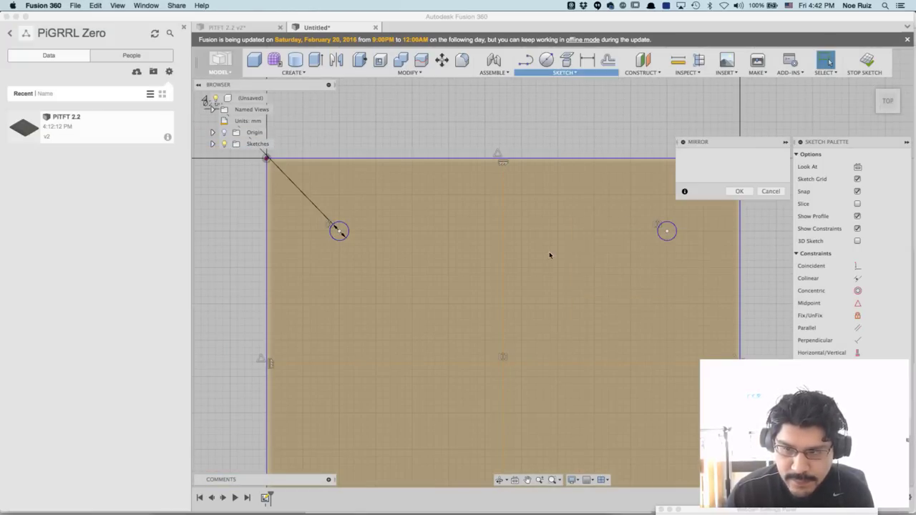
pyautogui.click(340, 230)
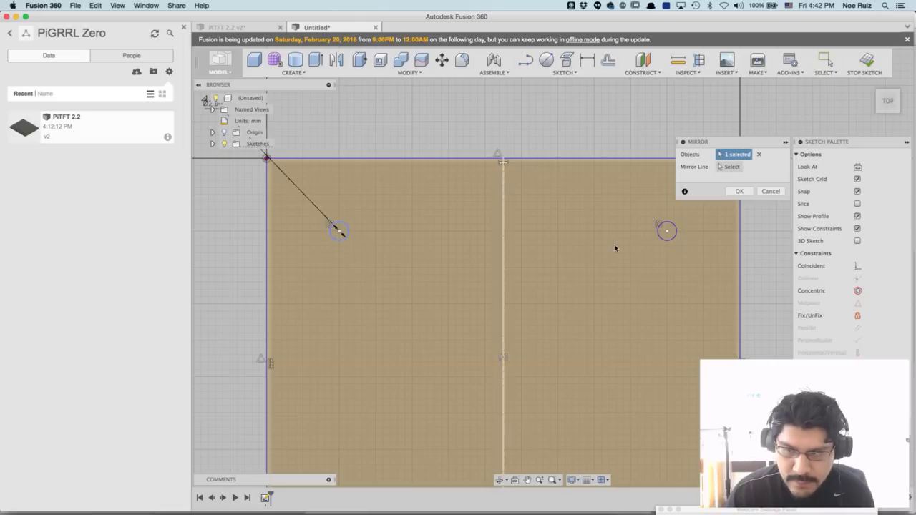
pyautogui.click(666, 240)
pyautogui.click(730, 166)
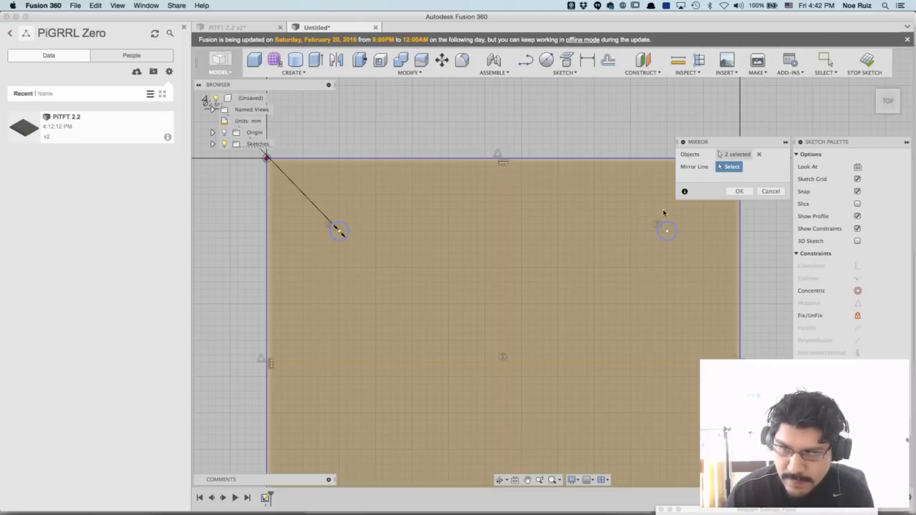
pyautogui.click(587, 365)
pyautogui.scroll(-3, 565, 338)
pyautogui.click(741, 192)
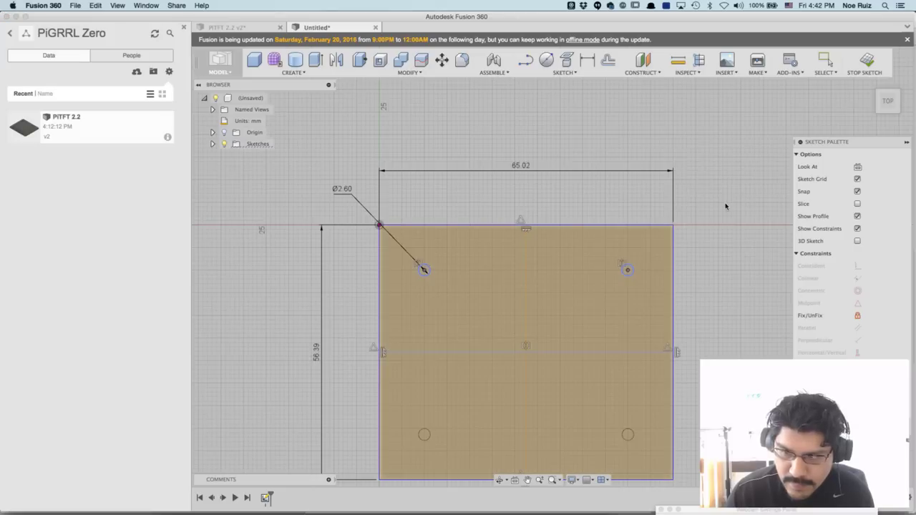
pyautogui.scroll(2, 516, 251)
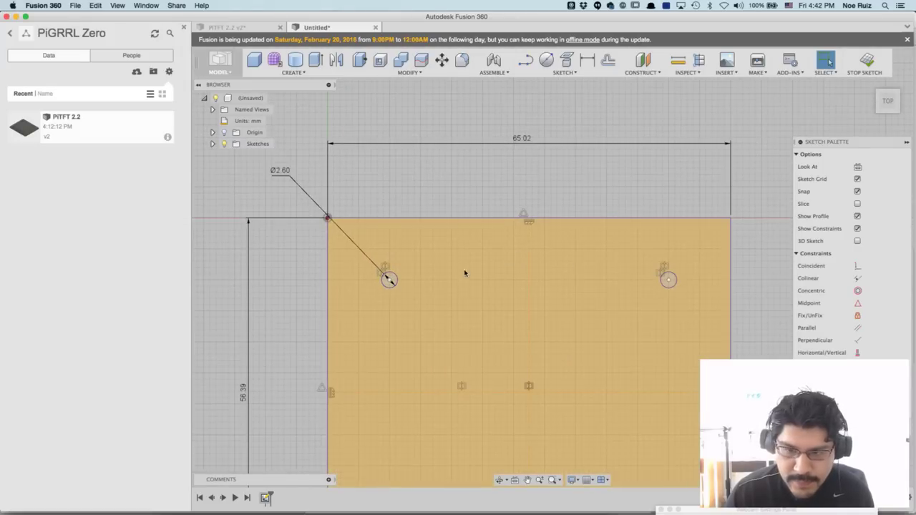
# Move the upper mounting-hole circle closer to the origin corner, and place a horizontal dimension between the centres of the two upper circles.
pyautogui.moveTo(390, 286)
pyautogui.mouseDown()
pyautogui.moveTo(370, 264)
pyautogui.moveTo(372, 283)
pyautogui.moveTo(380, 263)
pyautogui.moveTo(372, 285)
pyautogui.moveTo(377, 266)
pyautogui.moveTo(359, 287)
pyautogui.moveTo(377, 280)
pyautogui.moveTo(362, 286)
pyautogui.moveTo(370, 264)
pyautogui.moveTo(368, 279)
pyautogui.moveTo(375, 274)
pyautogui.moveTo(367, 265)
pyautogui.mouseUp()
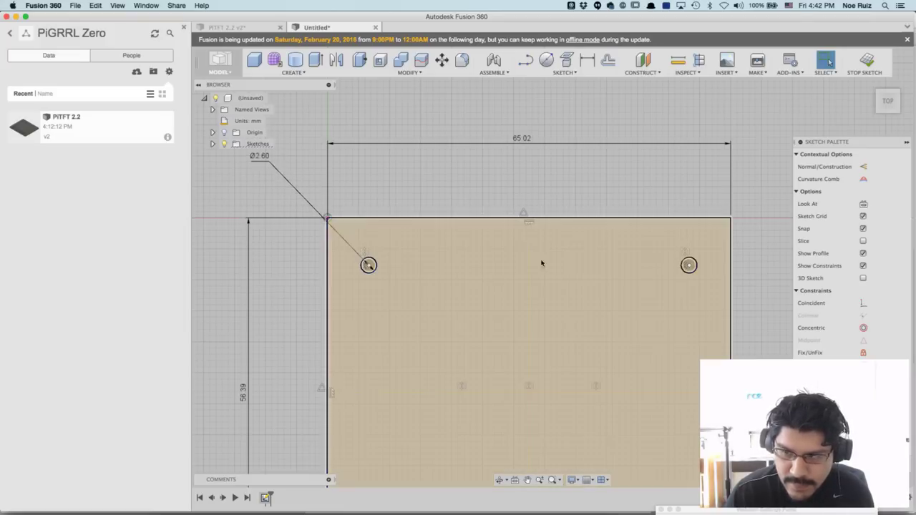
pyautogui.click(588, 61)
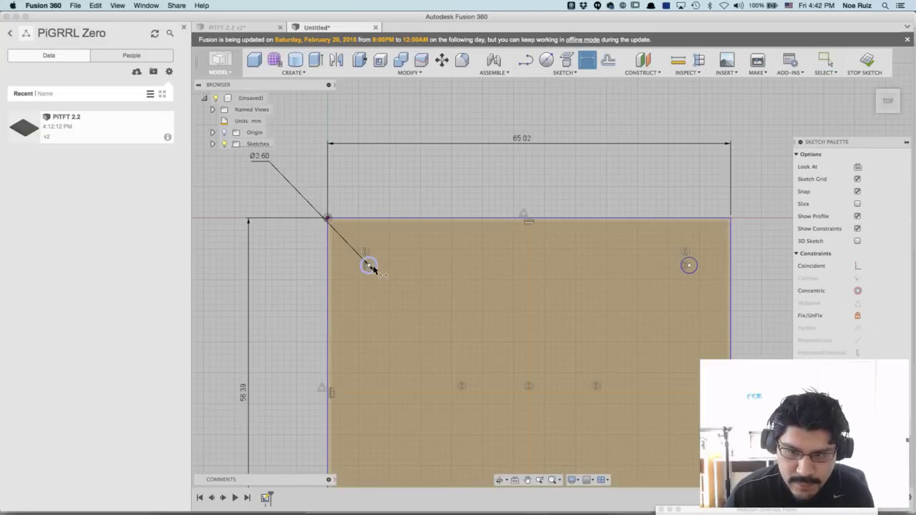
pyautogui.press('Escape')
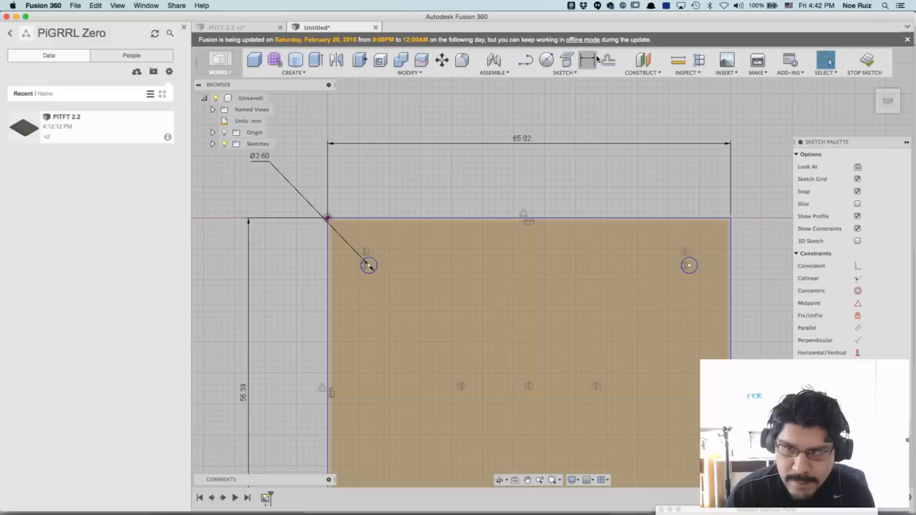
pyautogui.click(587, 61)
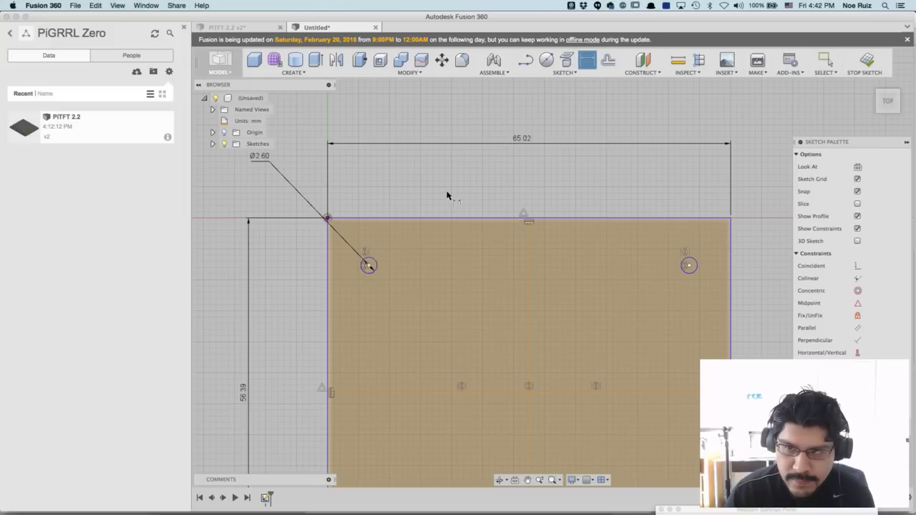
pyautogui.click(368, 266)
pyautogui.click(689, 265)
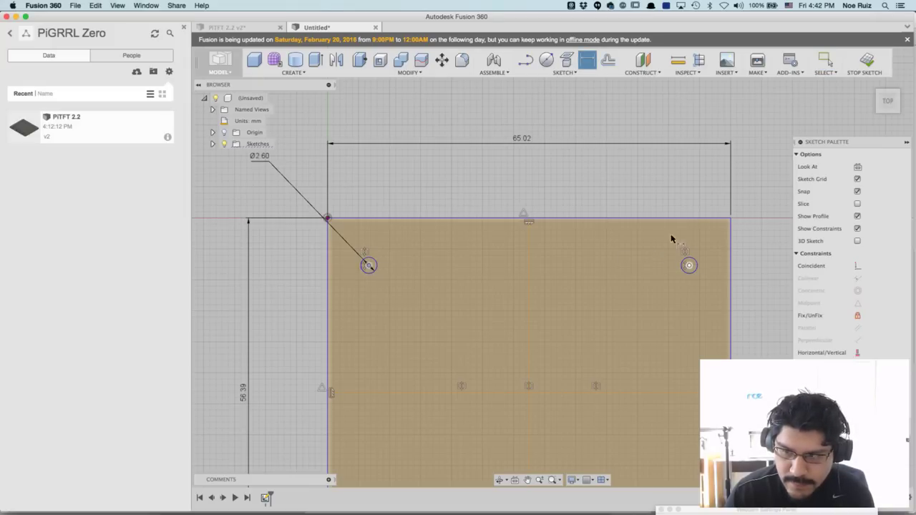
pyautogui.click(594, 181)
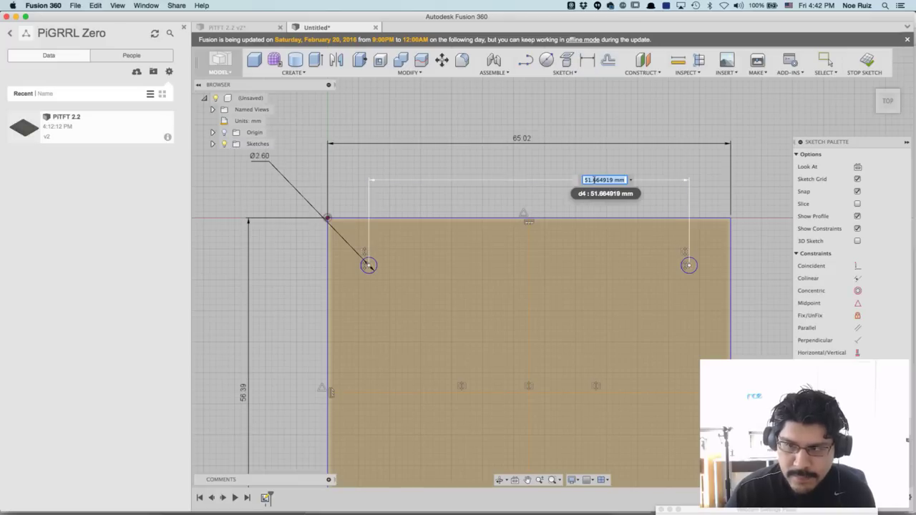
pyautogui.press('Return')
# Look up the horizontal hole spacing on the fabrication print in Chrome, and set the upper circles' dimension in Fusion 360 to 57.91 mm.
pyautogui.press('super+Tab')
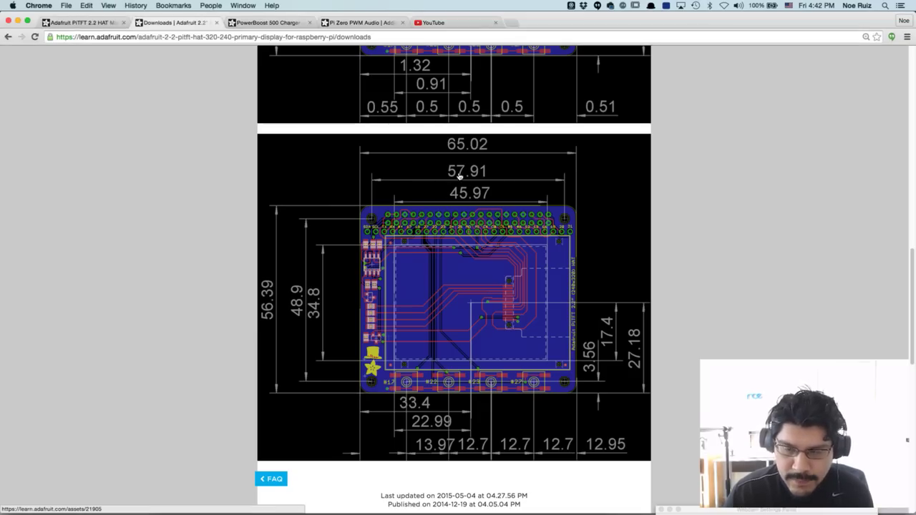
pyautogui.press('super+Tab')
pyautogui.doubleClick(600, 179)
pyautogui.write('45')
pyautogui.press('Return')
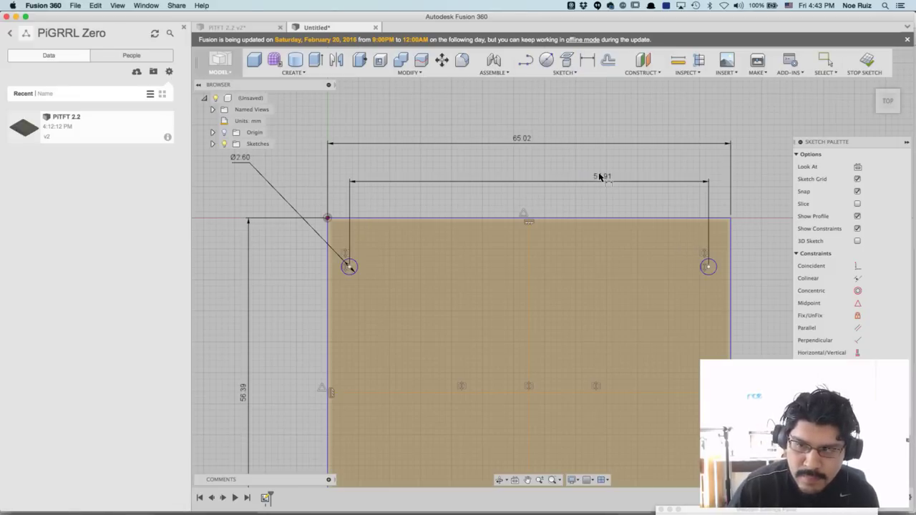
# Dimension the vertical distance between the upper and lower circle centres nearest the origin side, and set it to 48.9 mm.
pyautogui.press('d')
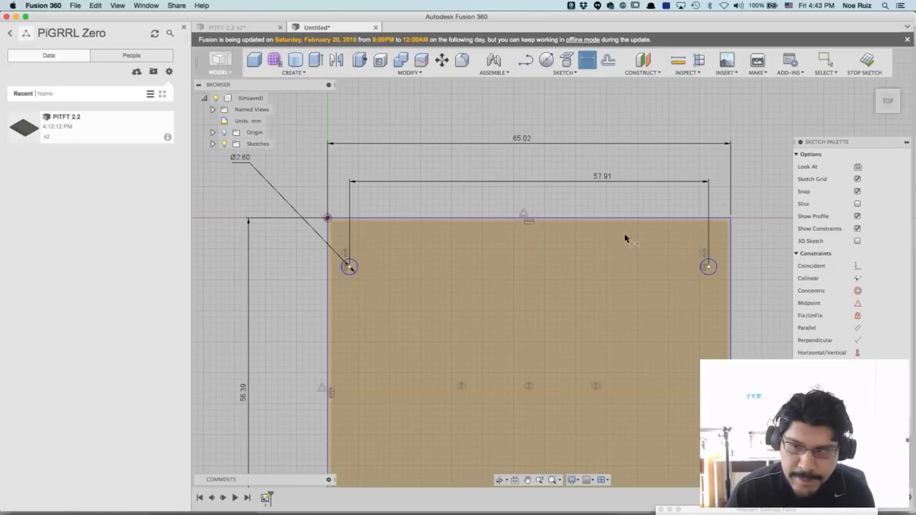
pyautogui.scroll(-5, 515, 214)
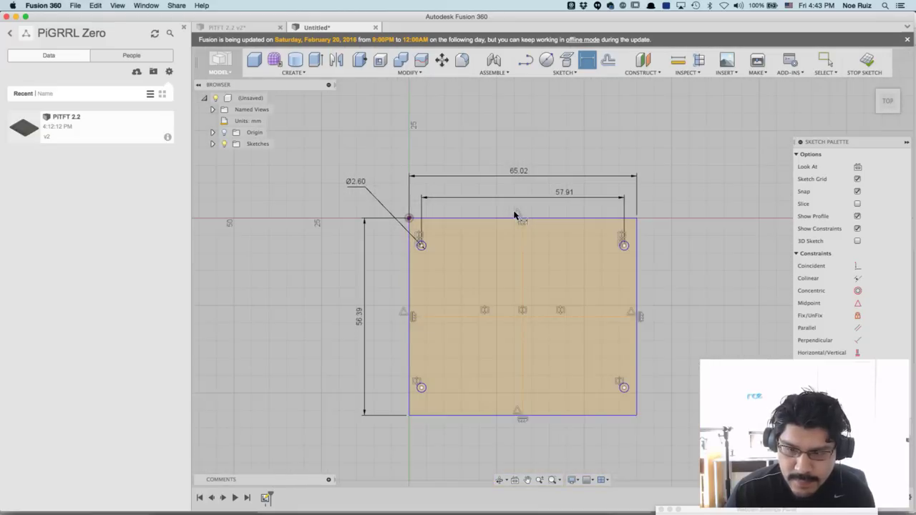
pyautogui.scroll(3, 514, 217)
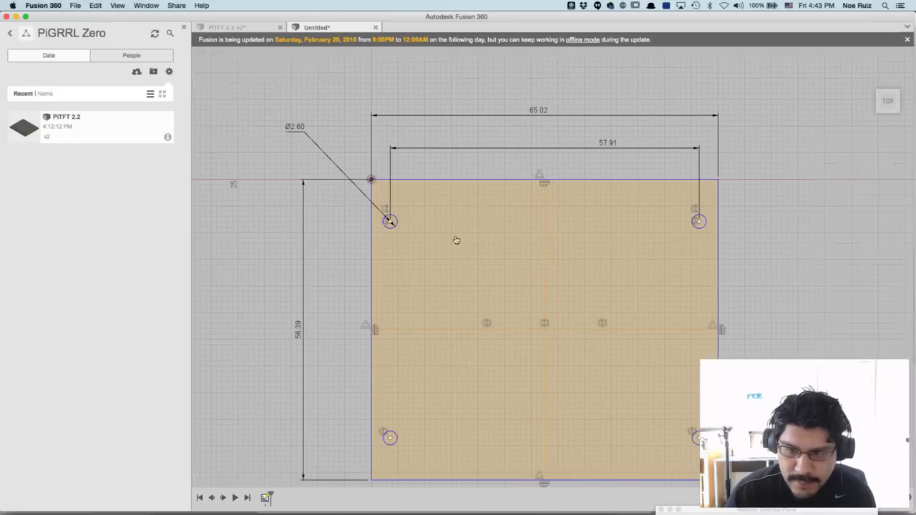
pyautogui.press('super+Tab')
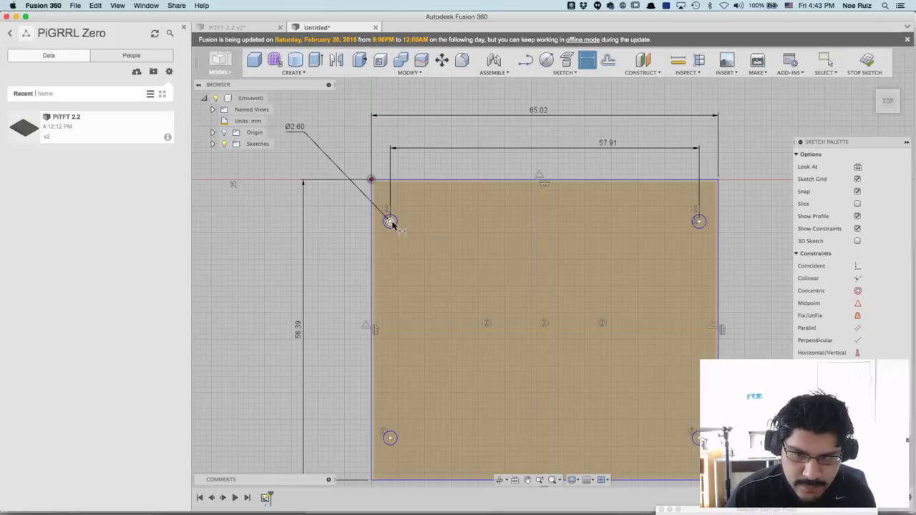
pyautogui.click(390, 223)
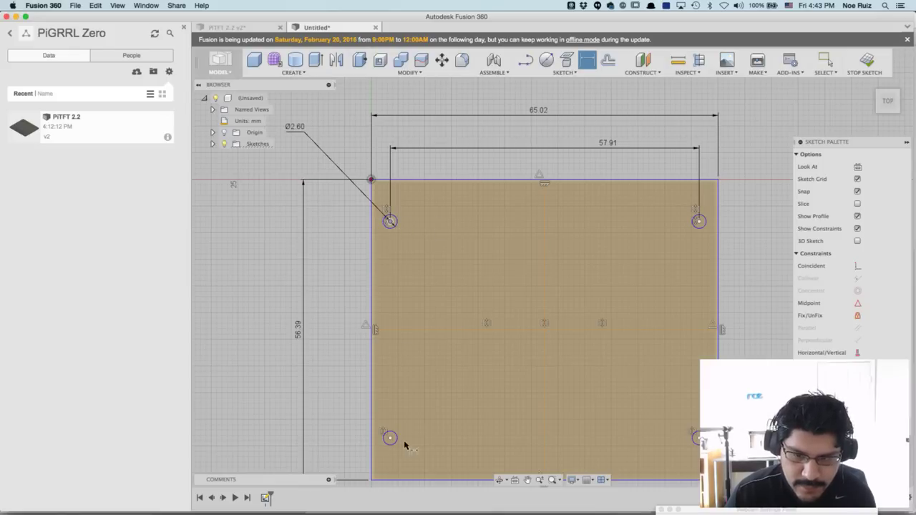
pyautogui.click(389, 437)
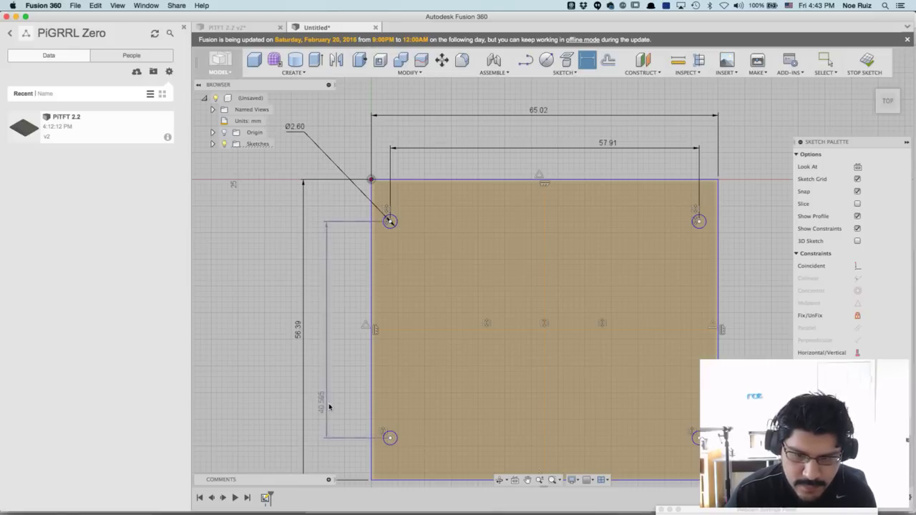
pyautogui.click(326, 403)
pyautogui.write('48')
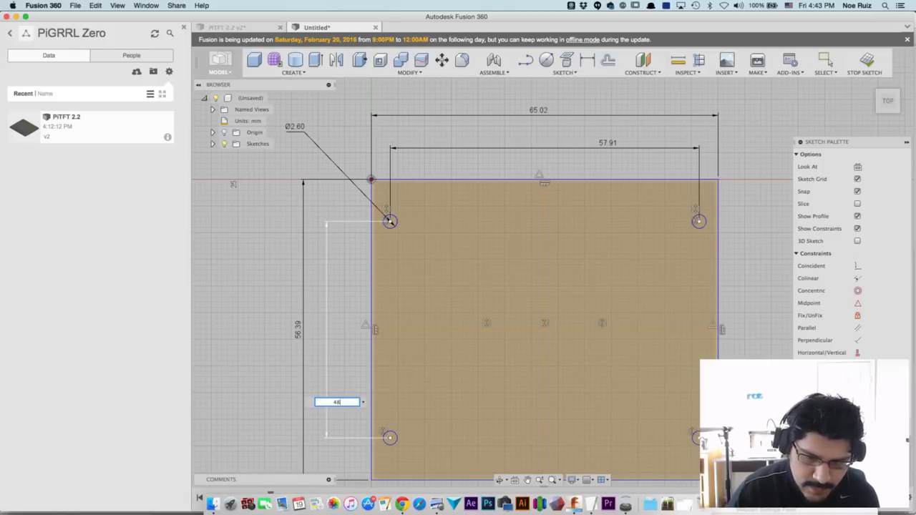
pyautogui.write('.9')
pyautogui.press('Return')
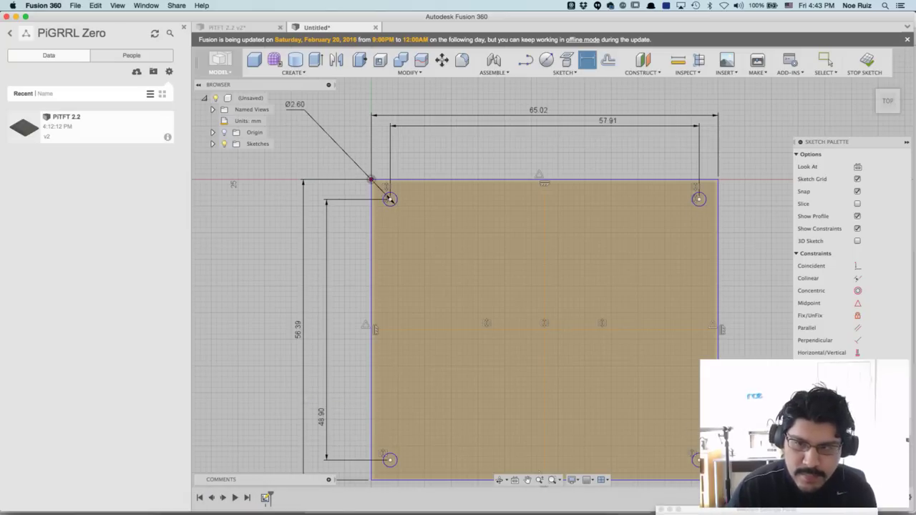
pyautogui.scroll(-3, 511, 177)
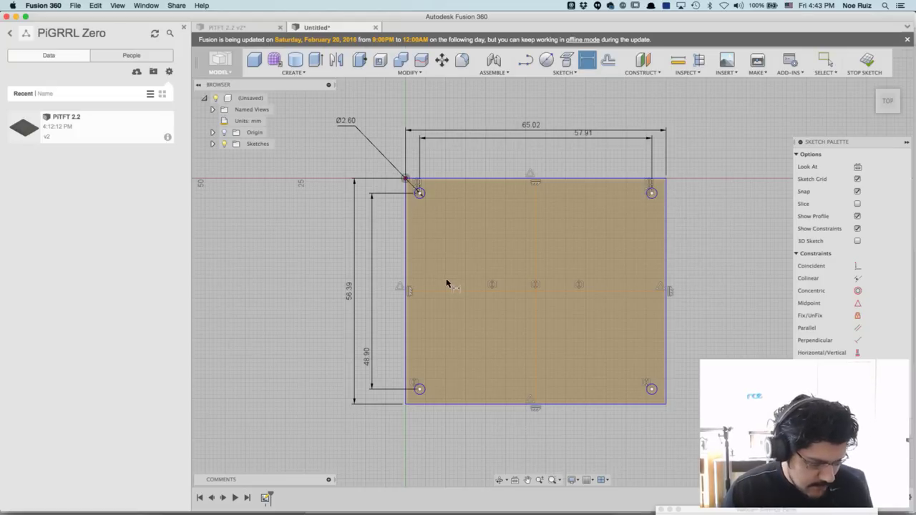
pyautogui.scroll(2, 448, 215)
pyautogui.press('super+Tab')
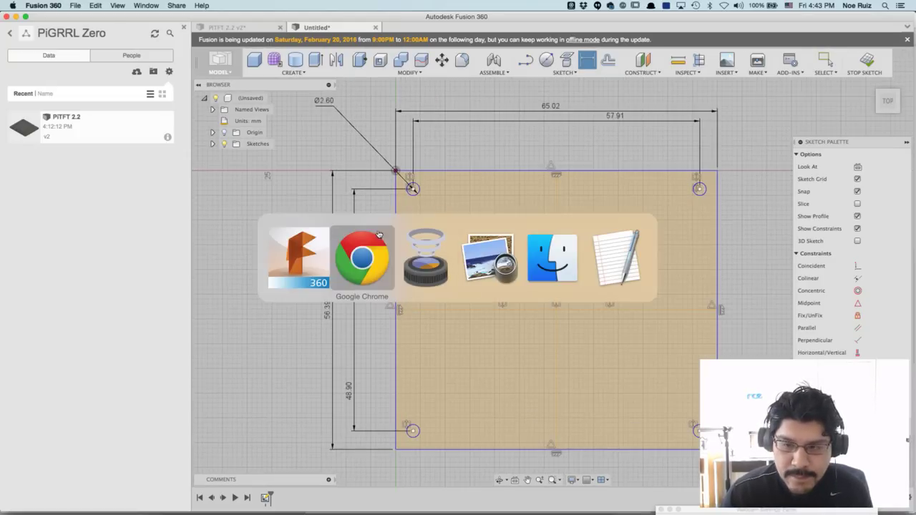
pyautogui.click(400, 262)
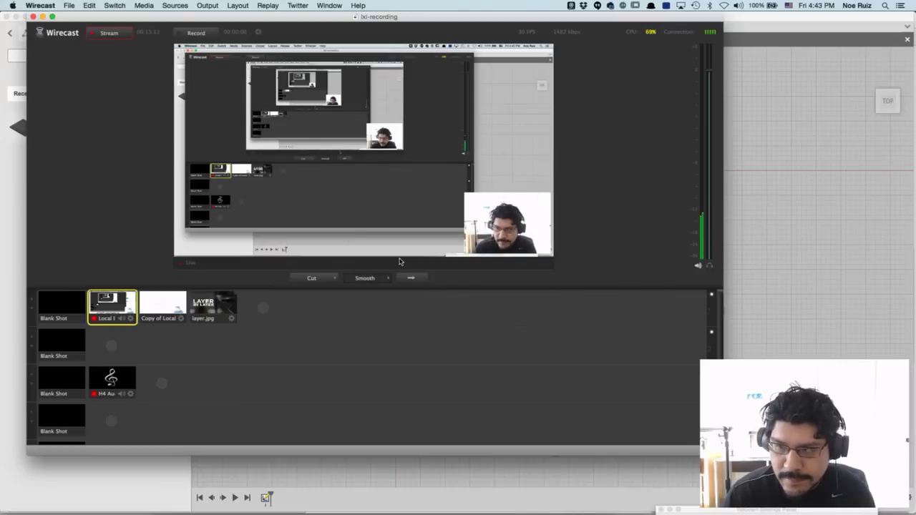
pyautogui.press('super+Tab')
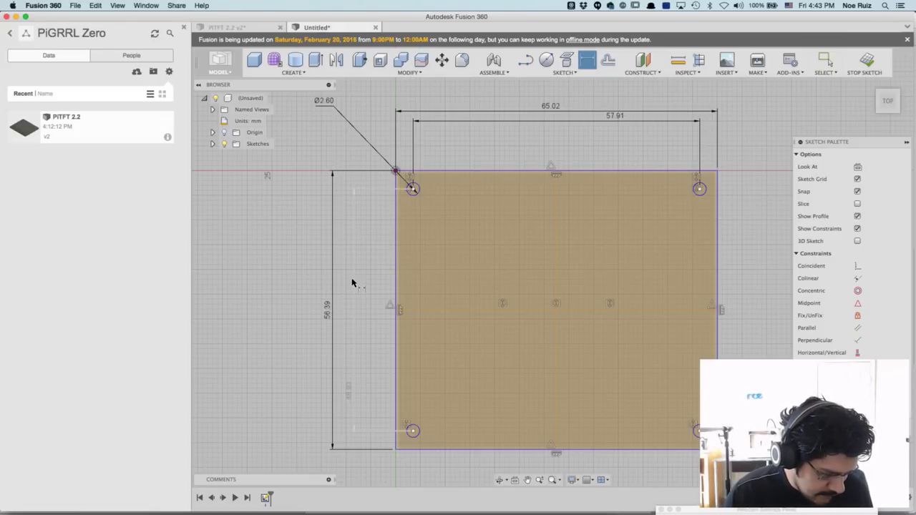
pyautogui.click(362, 272)
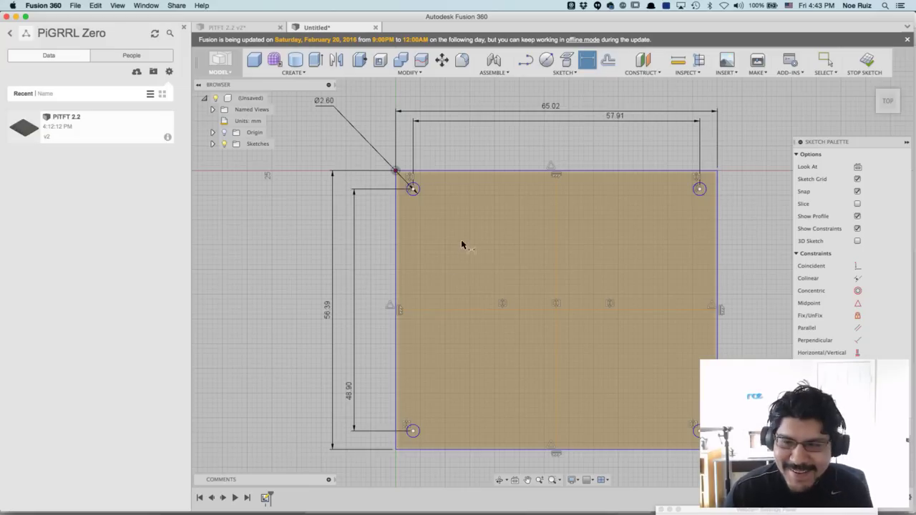
pyautogui.scroll(2, 484, 245)
pyautogui.scroll(-3, 491, 231)
pyautogui.scroll(1, 534, 229)
pyautogui.scroll(-1, 534, 230)
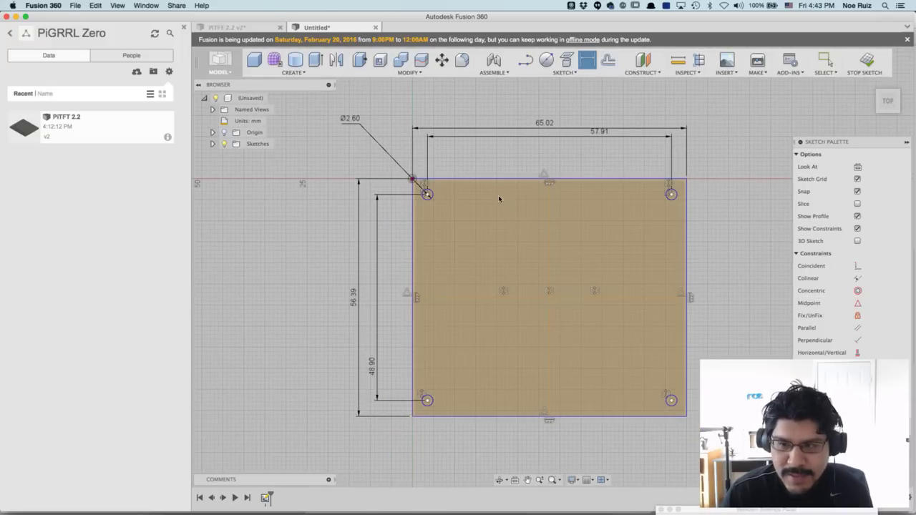
# Examine the display outline and its dimensions on the fabrication print in Chrome, and return to the Fusion 360 sketch.
pyautogui.press('Escape')
pyautogui.press('super+Tab')
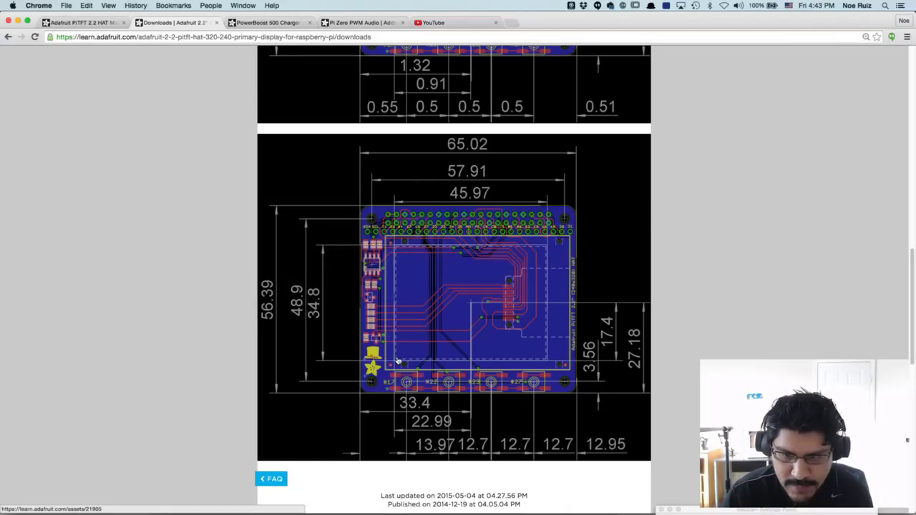
pyautogui.scroll(-1, 480, 337)
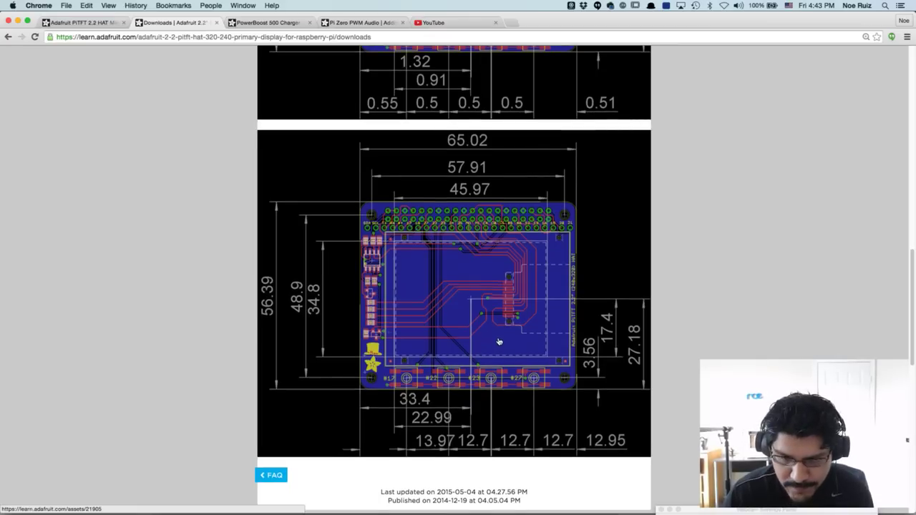
pyautogui.scroll(1, 436, 218)
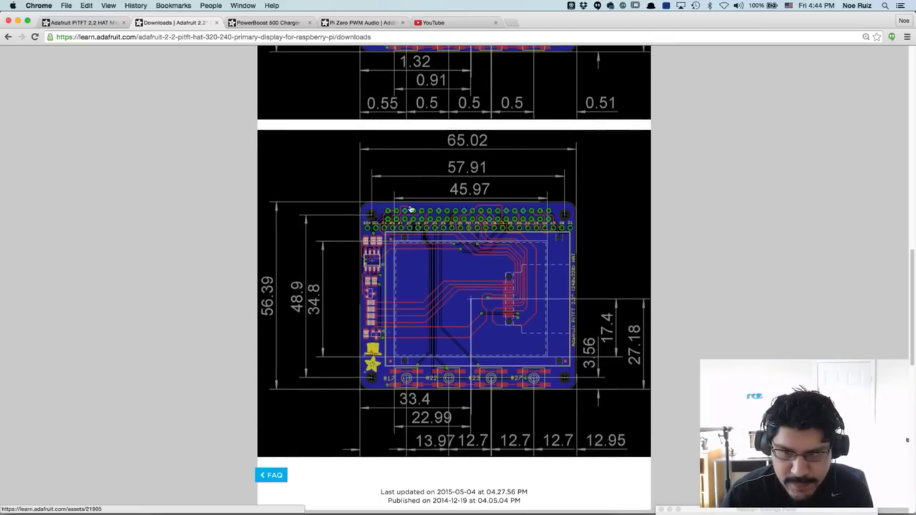
pyautogui.press('super+Tab')
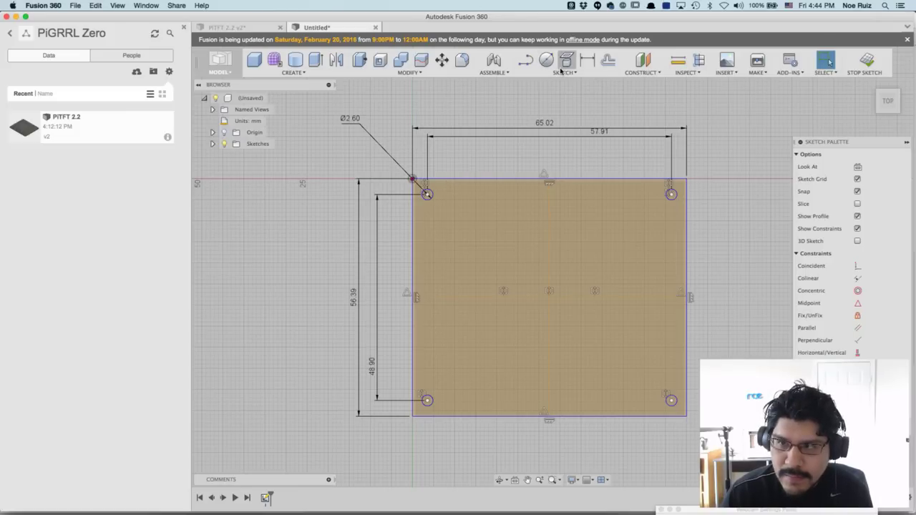
# Hide the project data list and sketch a 30 by 30 mm two-point rectangle inside the board outline.
pyautogui.click(182, 27)
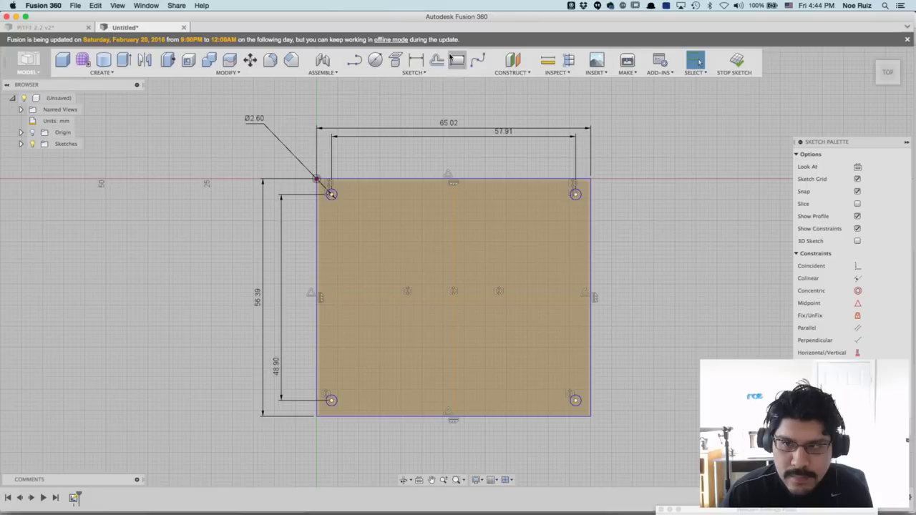
pyautogui.click(456, 60)
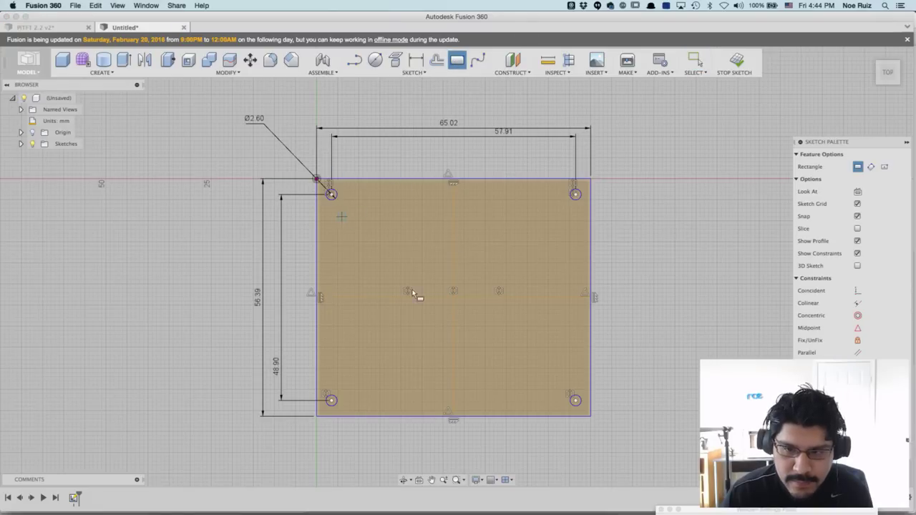
pyautogui.click(354, 221)
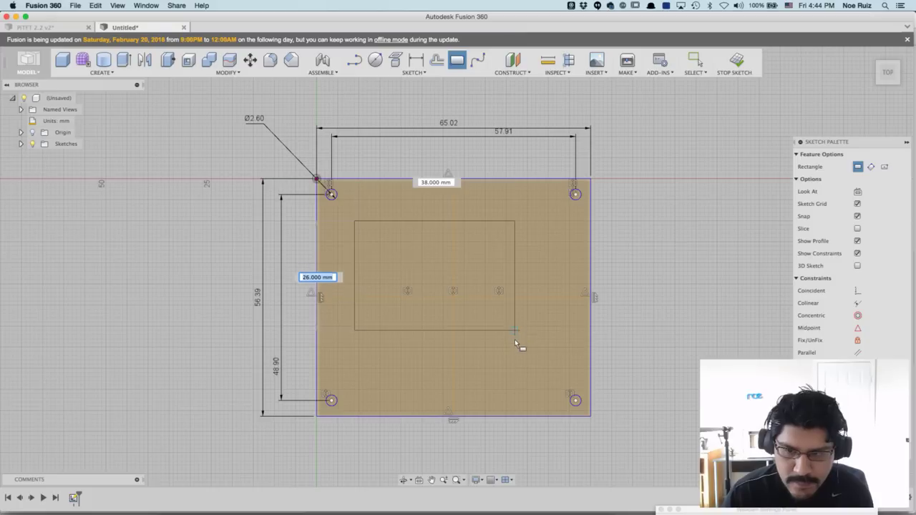
pyautogui.write('30')
pyautogui.press('Tab')
pyautogui.write('30')
pyautogui.press('Tab')
pyautogui.press('Return')
pyautogui.press('Escape')
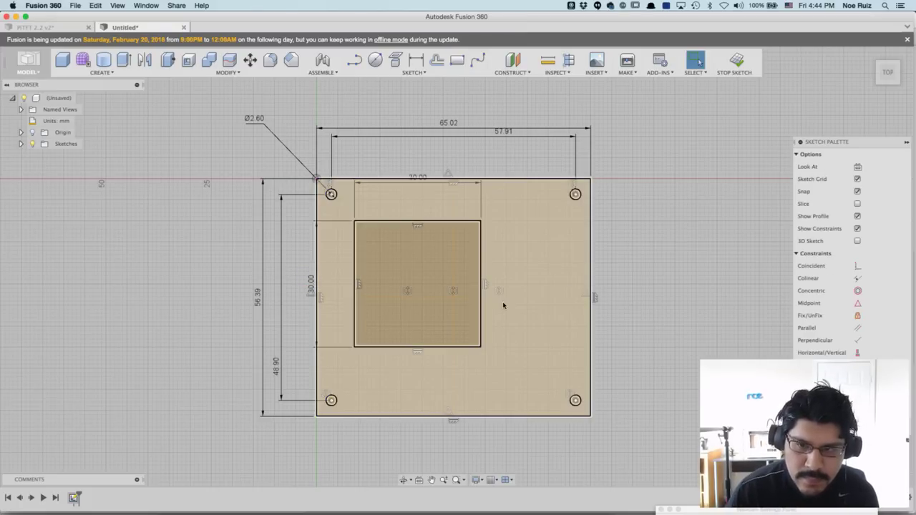
# Move the inner rectangle's width and height dimensions outside the board outline.
pyautogui.scroll(5, 409, 189)
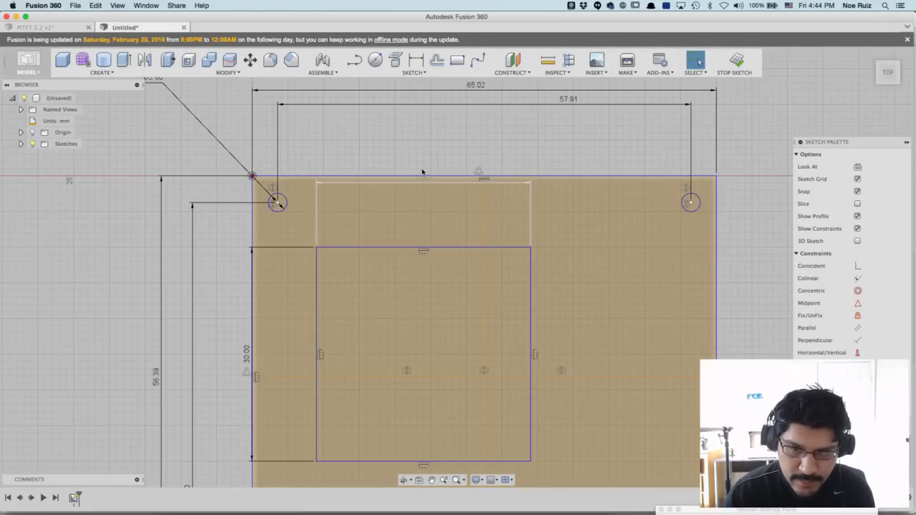
pyautogui.moveTo(422, 171); pyautogui.dragTo(432, 140)
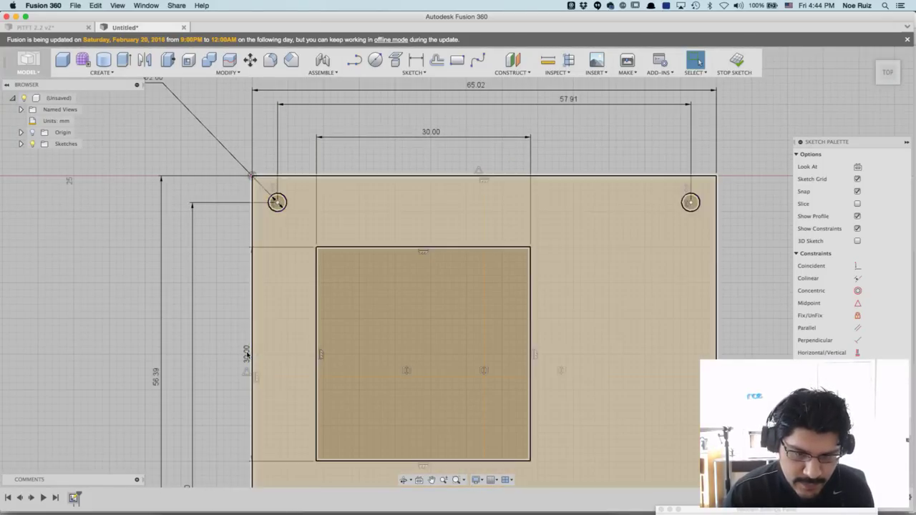
pyautogui.moveTo(245, 362); pyautogui.dragTo(225, 354)
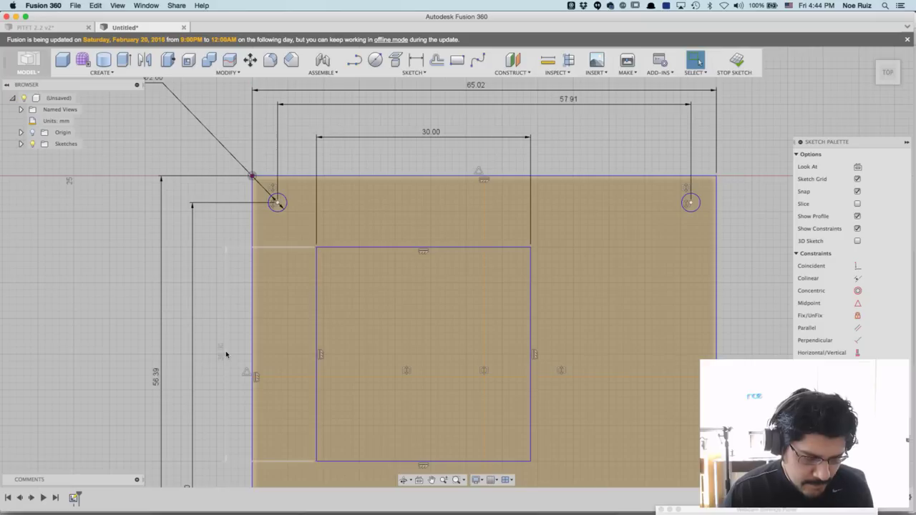
# Check the display width on the fabrication print in Chrome and set the inner rectangle's width to 45.97 mm in the Fusion 360 sketch.
pyautogui.scroll(-2, 437, 140)
pyautogui.press('super+Tab')
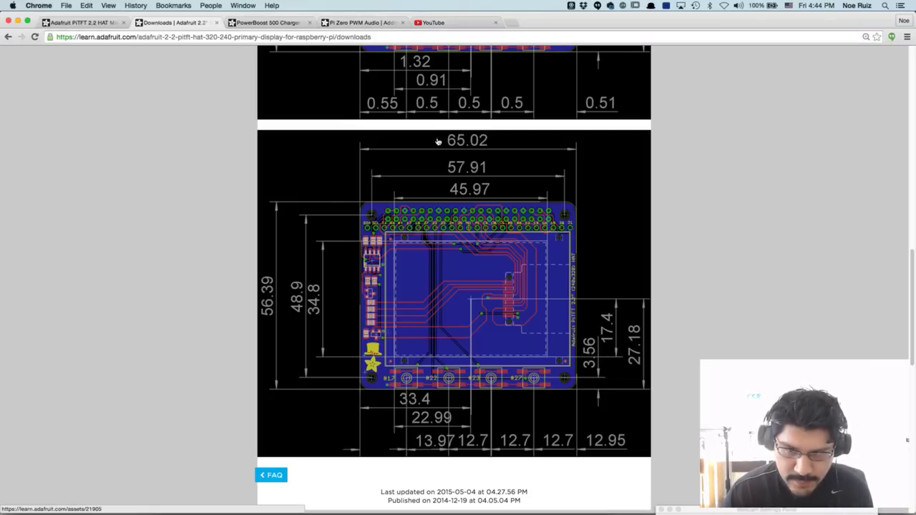
pyautogui.press('super+Tab')
pyautogui.click(431, 136)
pyautogui.write('4')
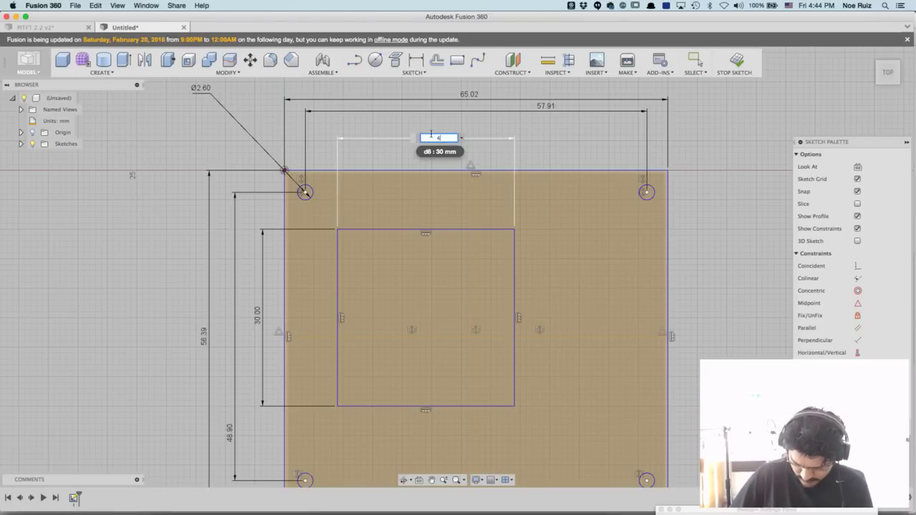
pyautogui.write('5.97')
pyautogui.press('Return')
# Check the display height on the fabrication print in Chrome and set the inner rectangle's height to 34.8 mm in the Fusion 360 sketch.
pyautogui.press('super+Tab')
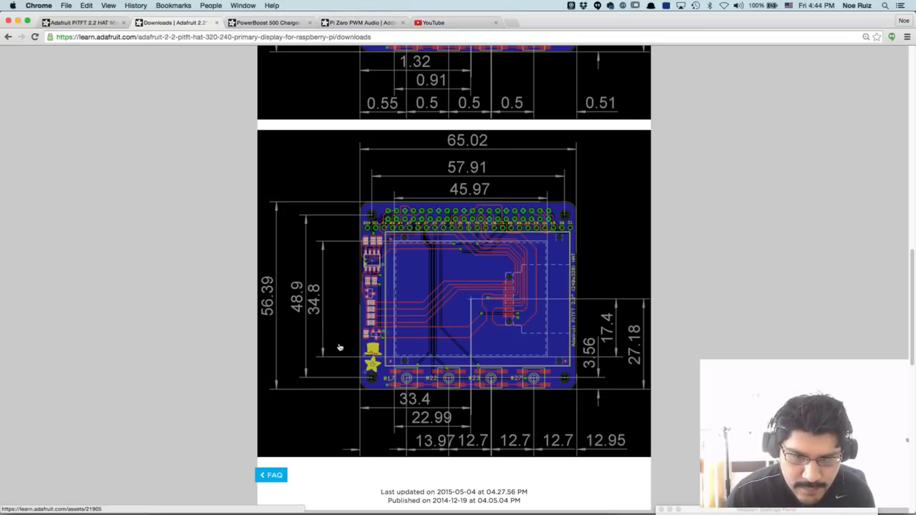
pyautogui.press('super+Tab')
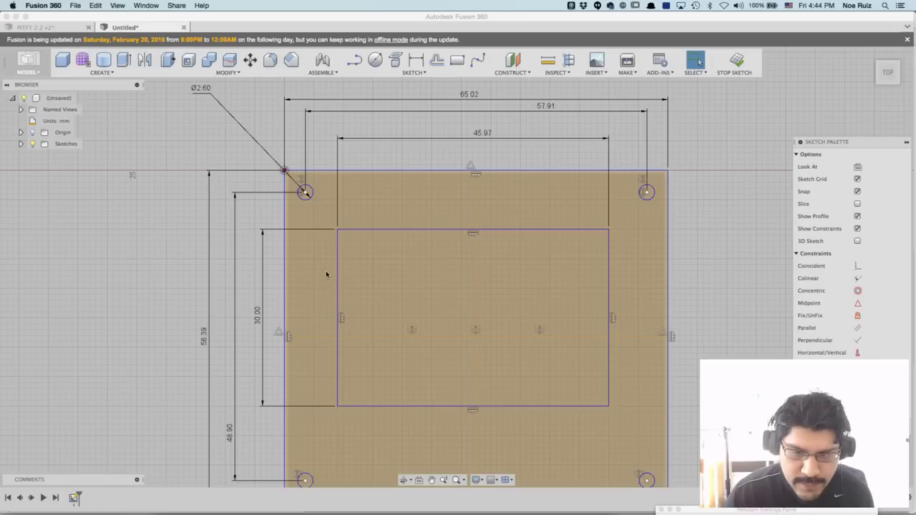
pyautogui.press('d')
pyautogui.click(262, 313)
pyautogui.click(259, 313)
pyautogui.write('34.8')
pyautogui.press('Return')
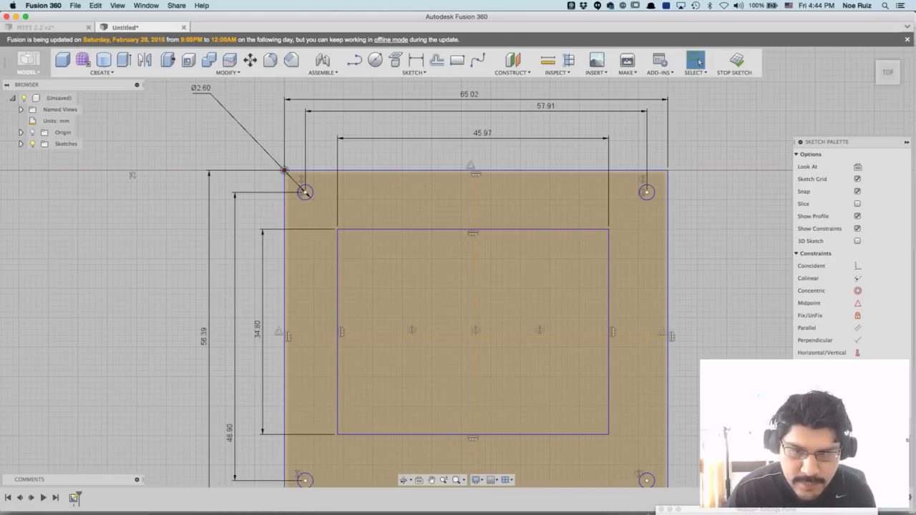
pyautogui.scroll(-4, 379, 308)
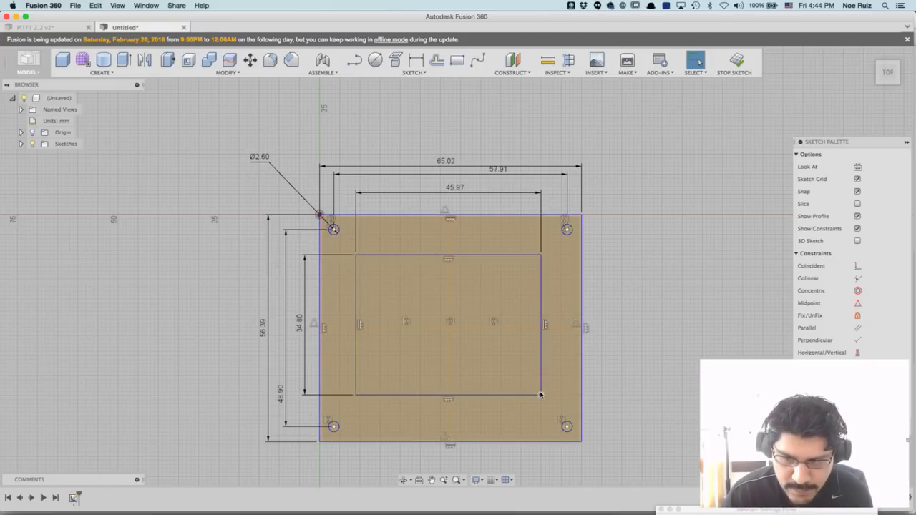
# Check the display centre on the print, and sketch a vertical line joining the midpoints of the inner rectangle's upper and lower edges.
pyautogui.press('super+Tab')
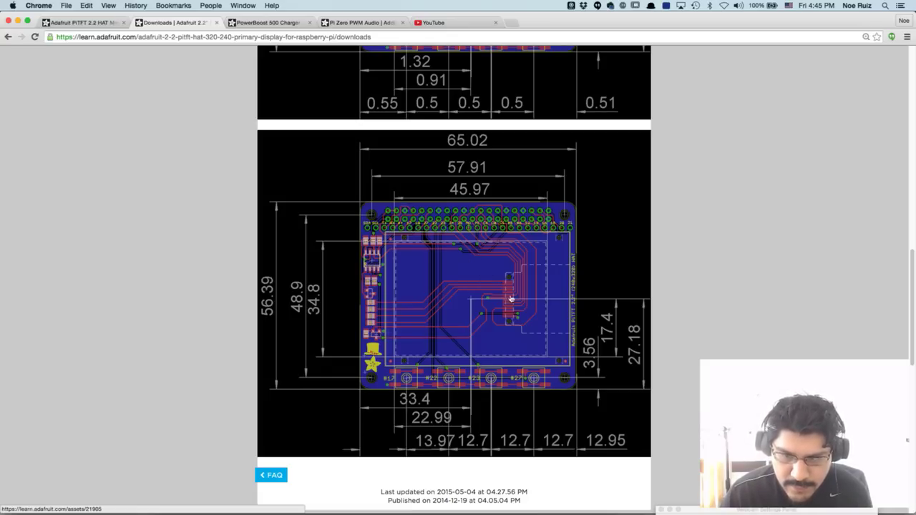
pyautogui.press('super+Tab')
pyautogui.scroll(-2, 409, 280)
pyautogui.scroll(4, 410, 279)
pyautogui.scroll(2, 410, 280)
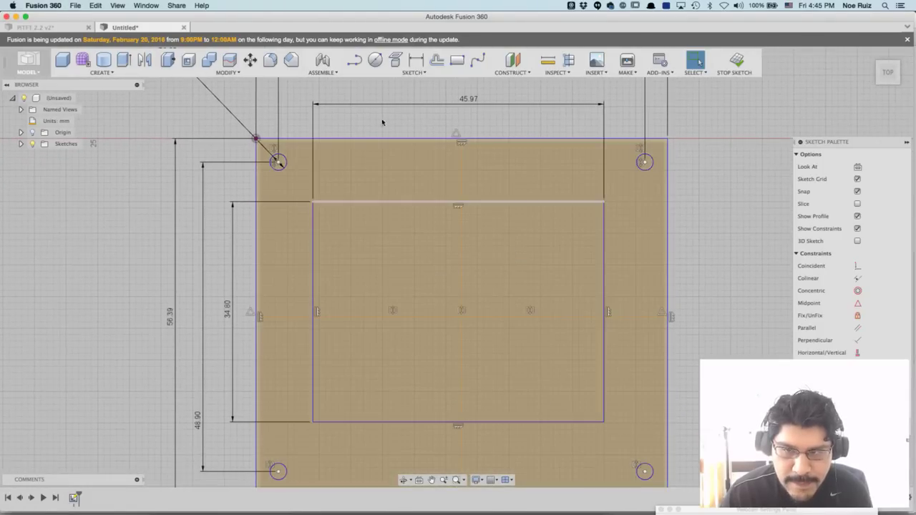
pyautogui.click(354, 60)
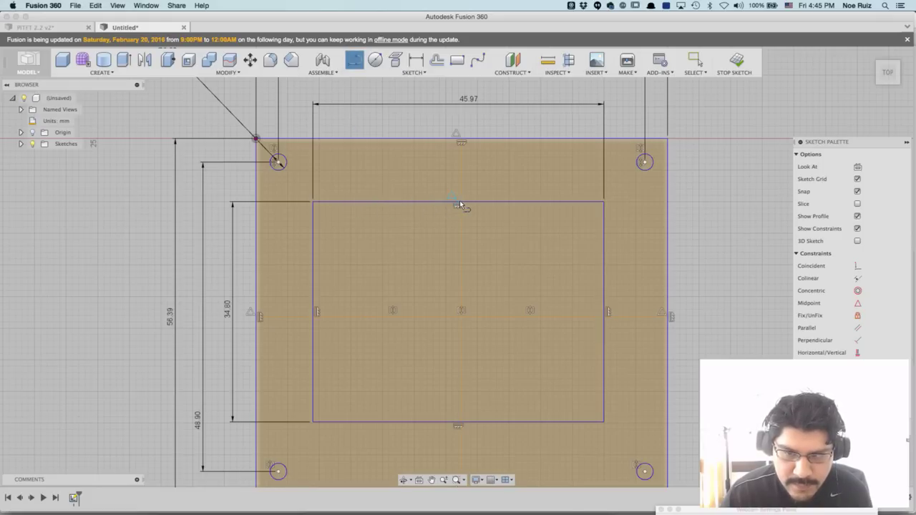
pyautogui.scroll(4, 459, 204)
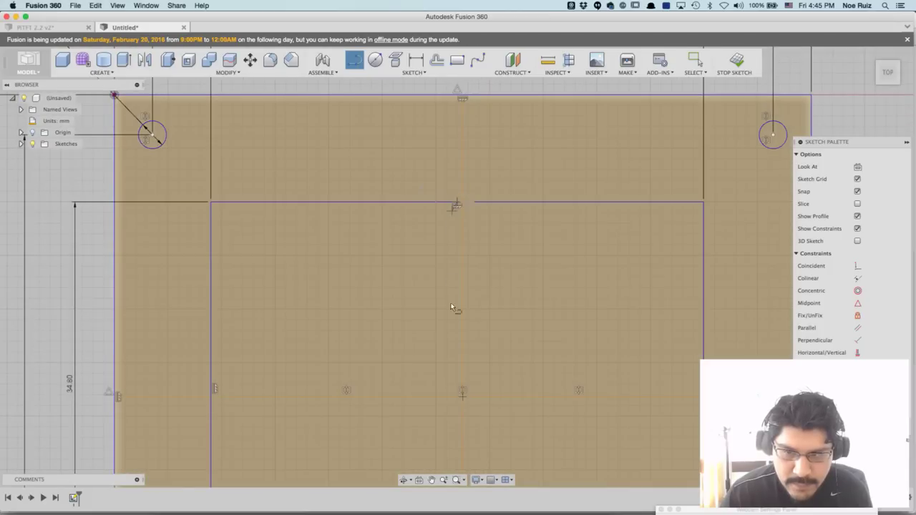
pyautogui.scroll(-5, 448, 346)
pyautogui.moveTo(449, 349); pyautogui.dragTo(454, 197, button='middle')
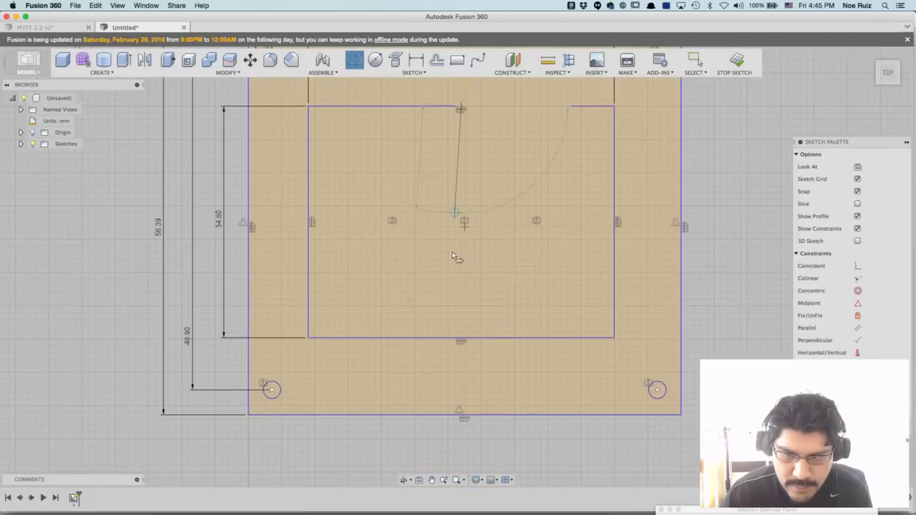
pyautogui.doubleClick(461, 338)
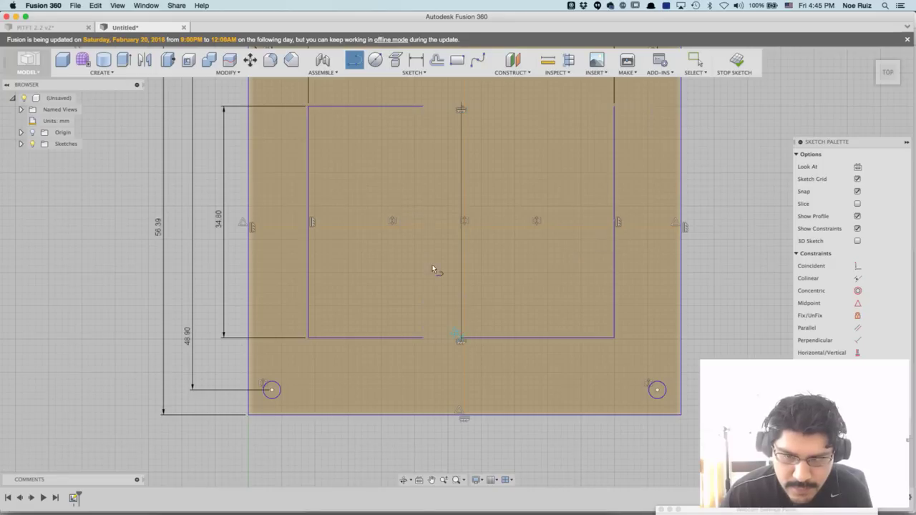
# Sketch a horizontal line joining the midpoints of the inner rectangle's two side edges.
pyautogui.click(310, 222)
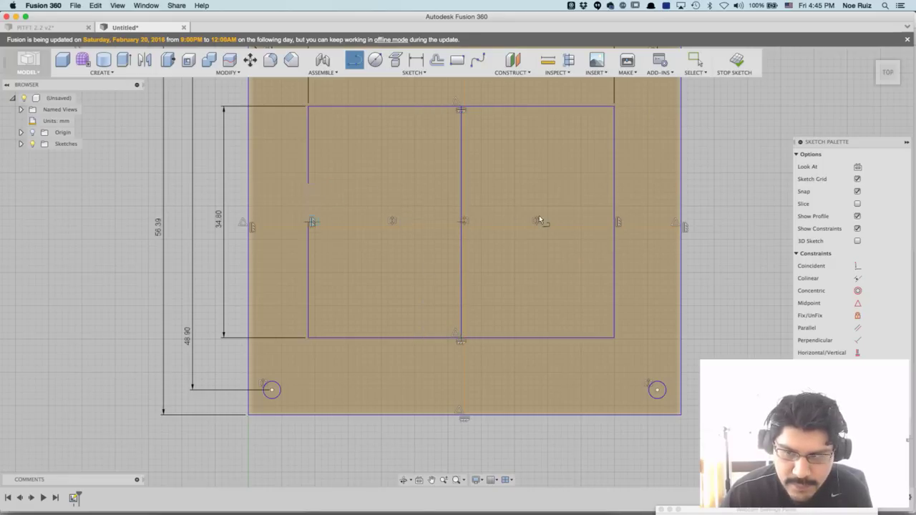
pyautogui.doubleClick(616, 223)
pyautogui.press('Escape')
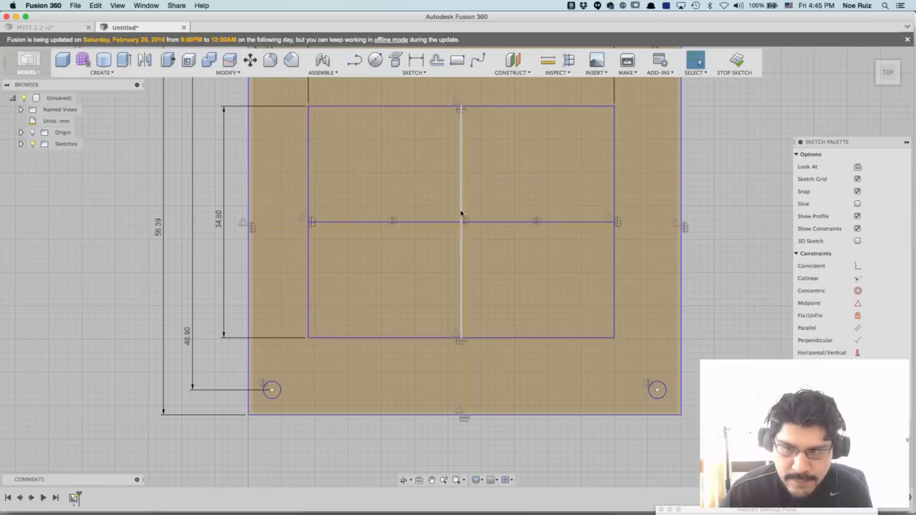
# Convert the inner rectangle's vertical and horizontal centre lines to construction lines.
pyautogui.click(461, 208)
pyautogui.keyDown('shift'); pyautogui.click(449, 223); pyautogui.keyUp('shift')
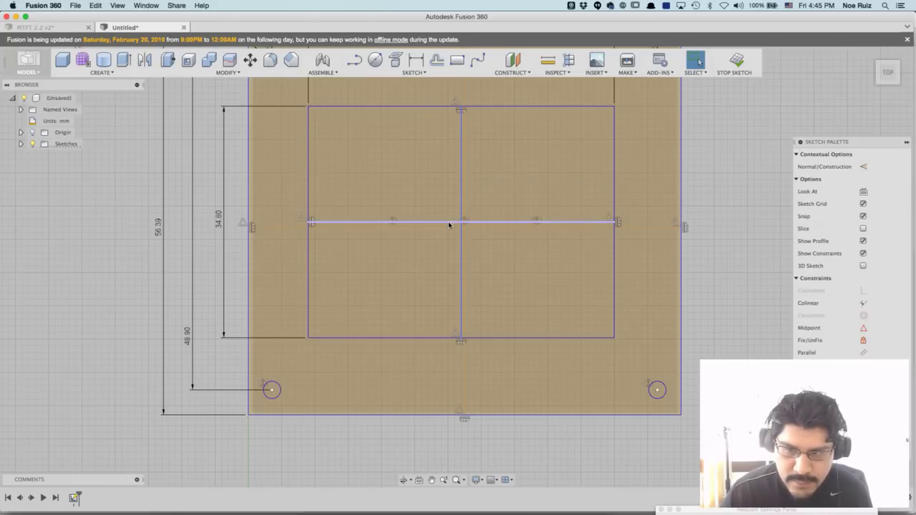
pyautogui.press('x')
pyautogui.press('Escape')
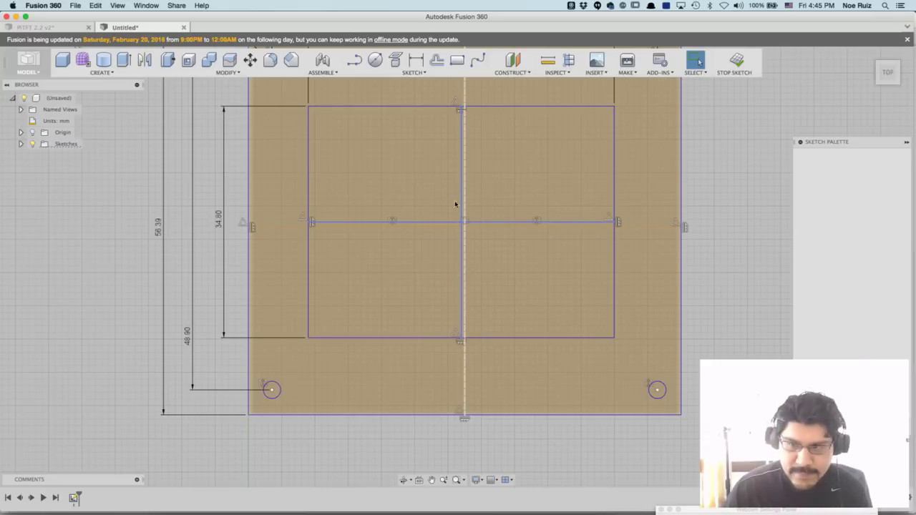
# Dimension the inner rectangle's horizontal centre line from the board's lower edge, and set the distance to 27.18 mm as on the print.
pyautogui.scroll(-2, 447, 138)
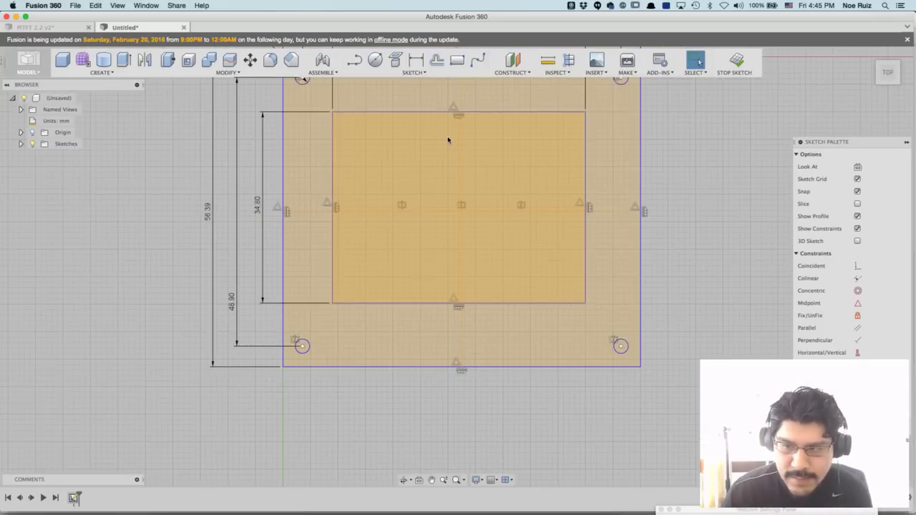
pyautogui.click(421, 60)
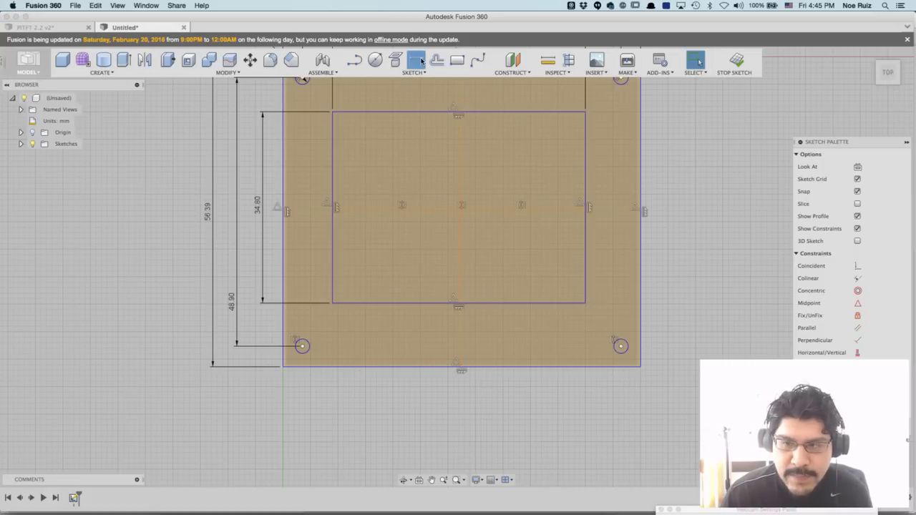
pyautogui.click(538, 208)
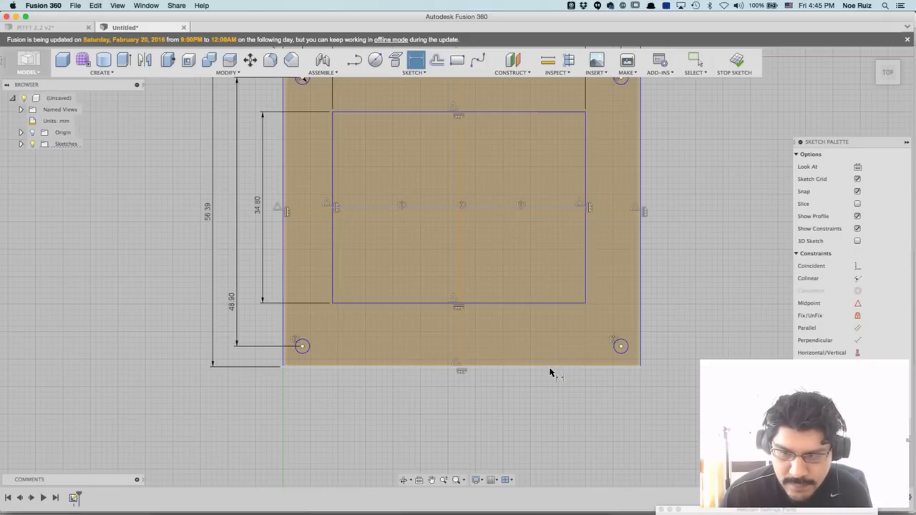
pyautogui.click(552, 367)
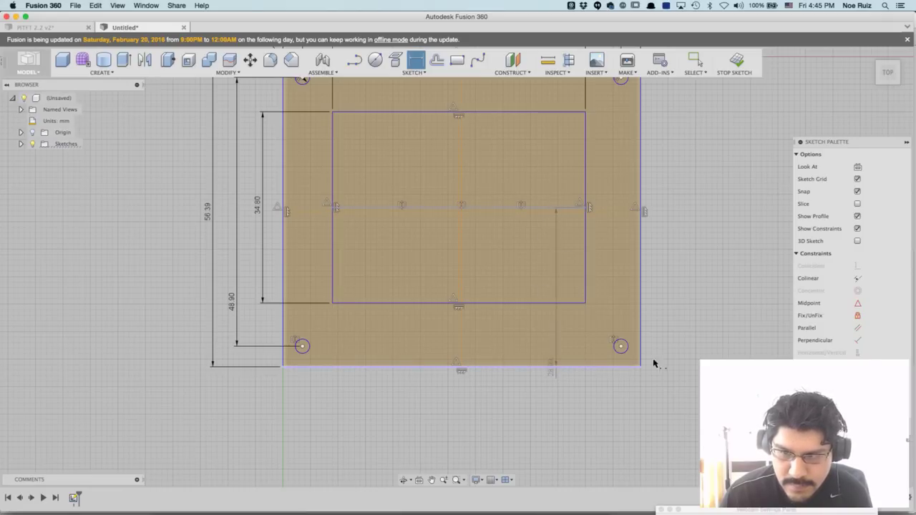
pyautogui.click(698, 356)
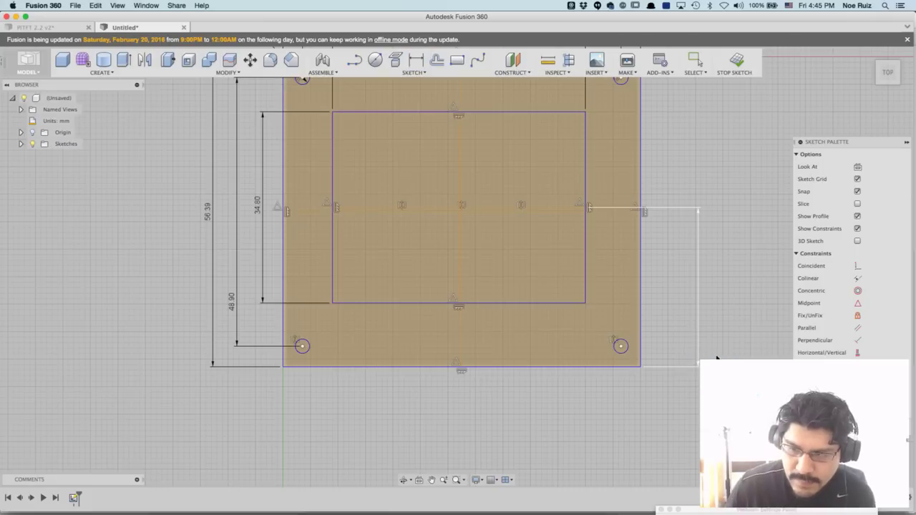
pyautogui.press('super+Tab')
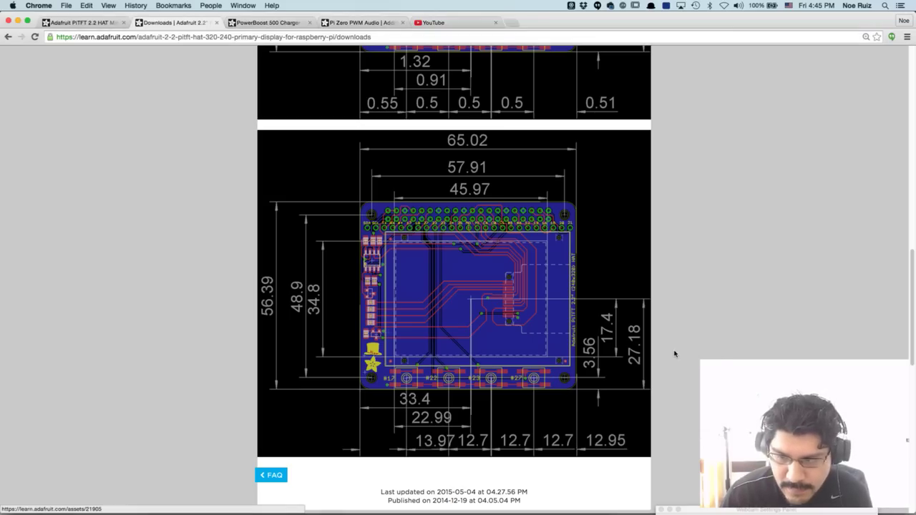
pyautogui.press('super+Tab')
pyautogui.write('27.18')
pyautogui.press('Return')
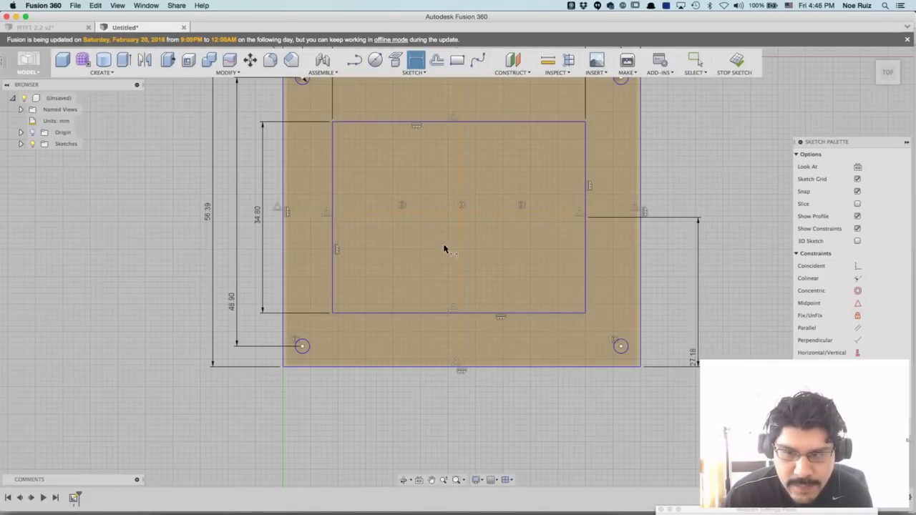
# Dimension the inner rectangle's vertical centre line from the board's left edge, and set the distance to 33.4 mm as on the print.
pyautogui.click(458, 165)
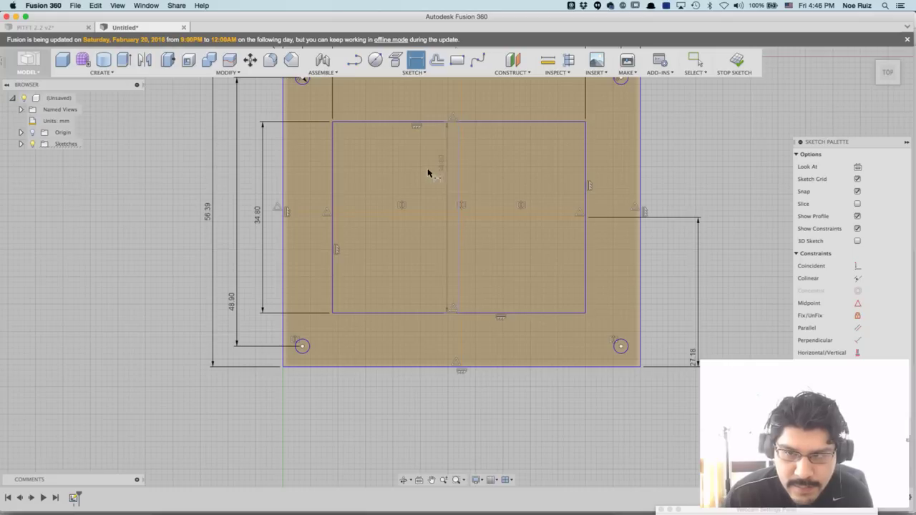
pyautogui.click(282, 249)
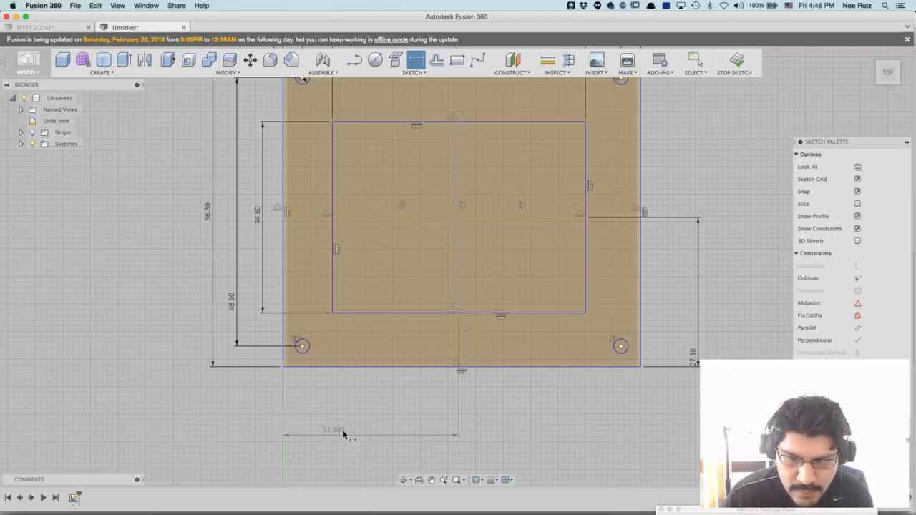
pyautogui.click(349, 428)
pyautogui.write('33.4')
pyautogui.press('Return')
pyautogui.press('super+Tab')
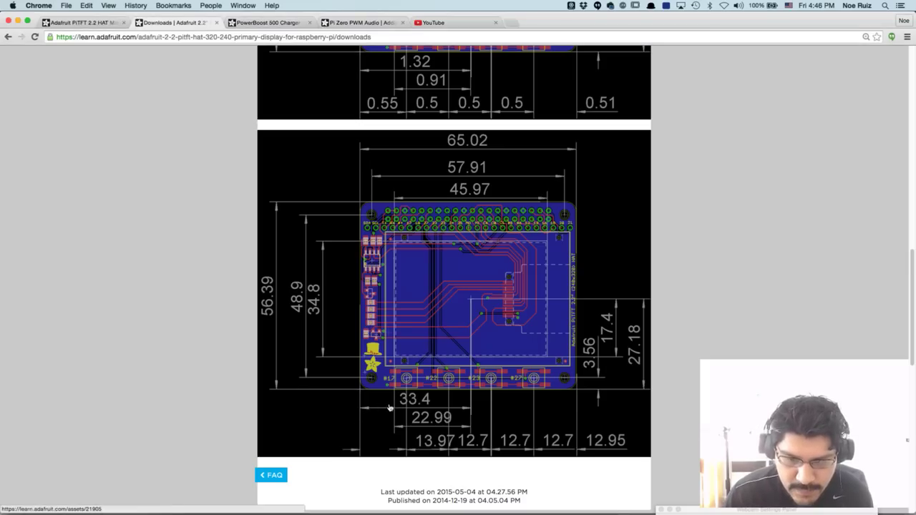
pyautogui.press('super+Tab')
pyautogui.doubleClick(356, 424)
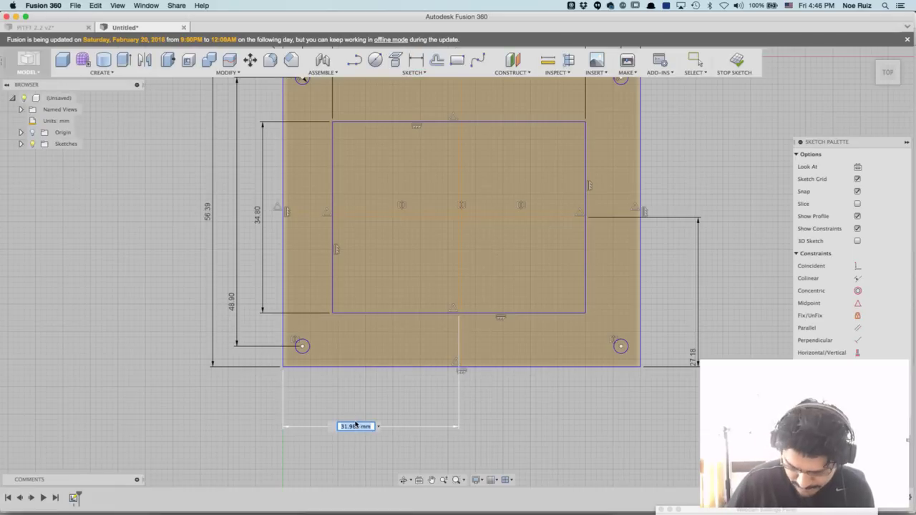
pyautogui.press('Return')
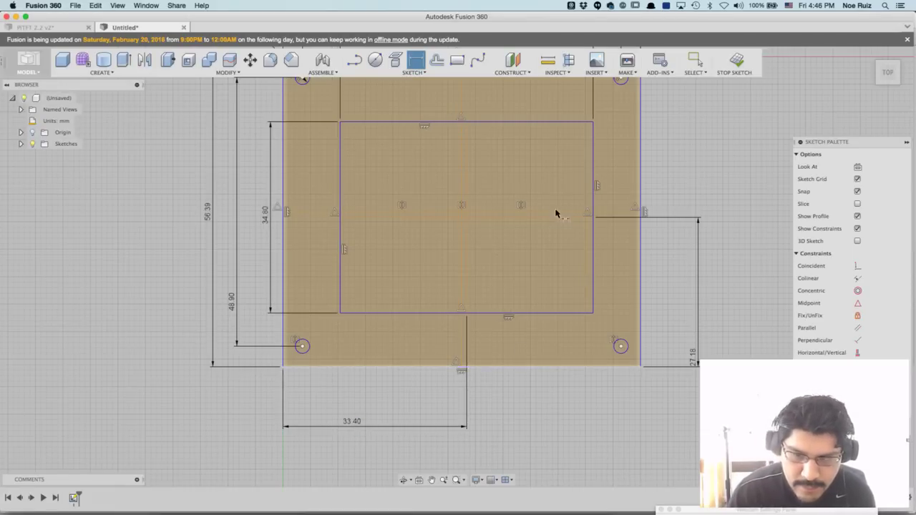
# Move the 27.18 mm dimension's text up to the middle of its dimension line beside the board.
pyautogui.scroll(3, 454, 184)
pyautogui.scroll(-5, 476, 214)
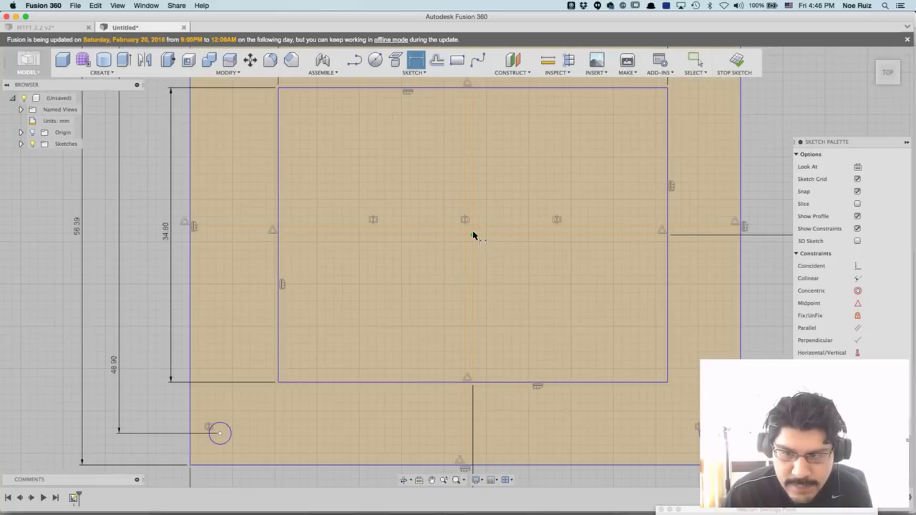
pyautogui.scroll(-2, 473, 235)
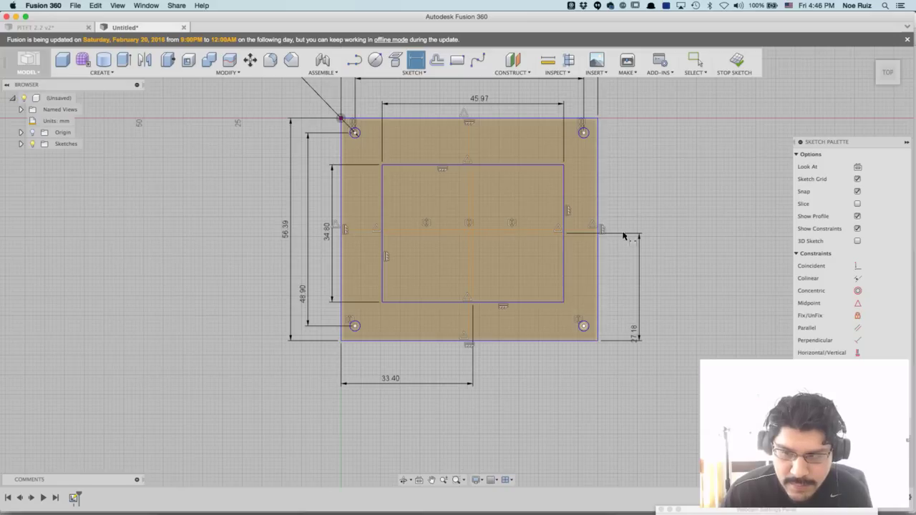
pyautogui.moveTo(634, 333); pyautogui.dragTo(641, 288)
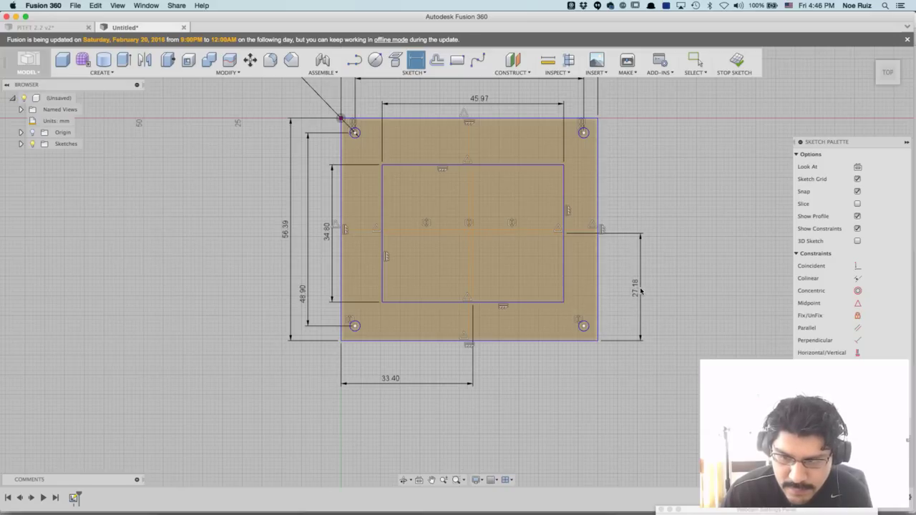
# Examine the positions and spacing of the buttons on the fabrication print in Chrome, and return to the Fusion 360 sketch.
pyautogui.scroll(-3, 451, 226)
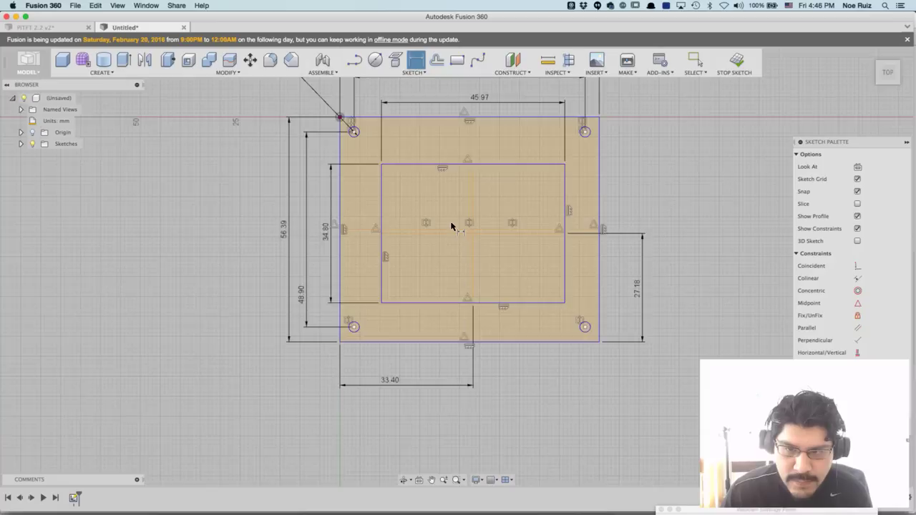
pyautogui.scroll(-2, 599, 186)
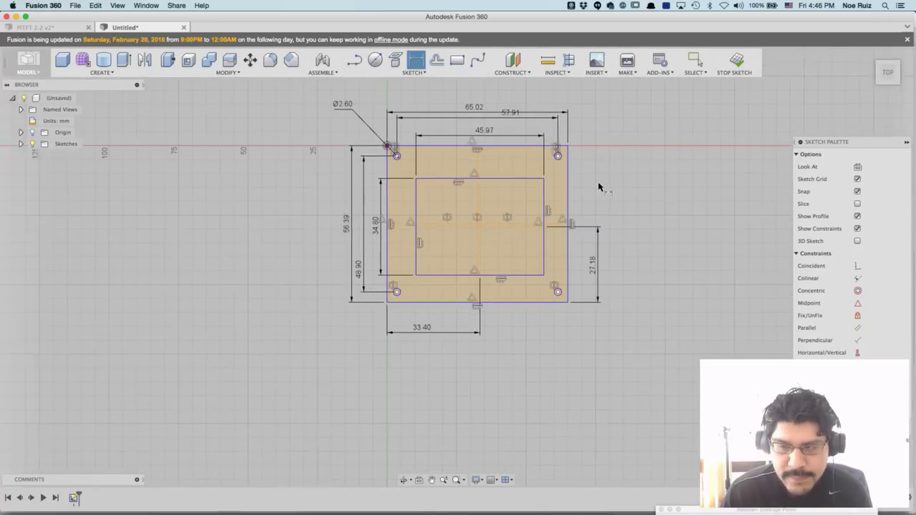
pyautogui.scroll(4, 427, 250)
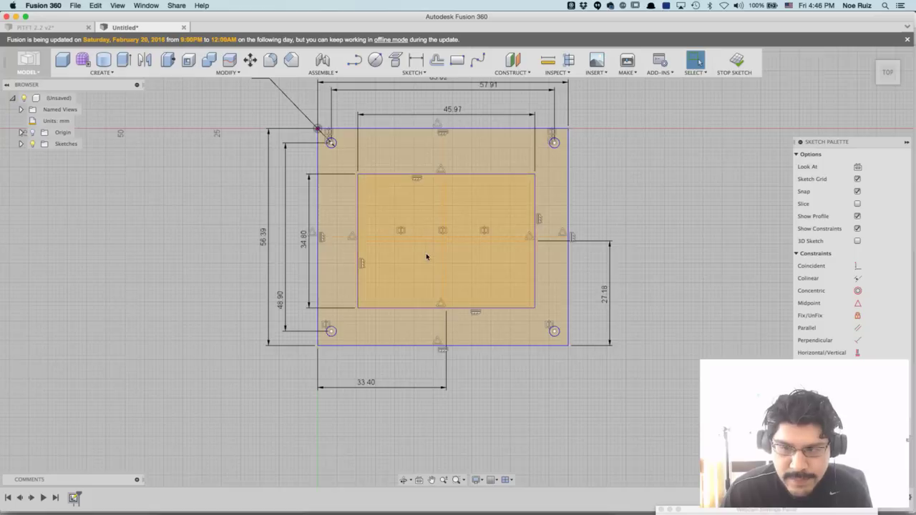
pyautogui.click(400, 361)
pyautogui.scroll(-2, 524, 355)
pyautogui.press('super+Tab')
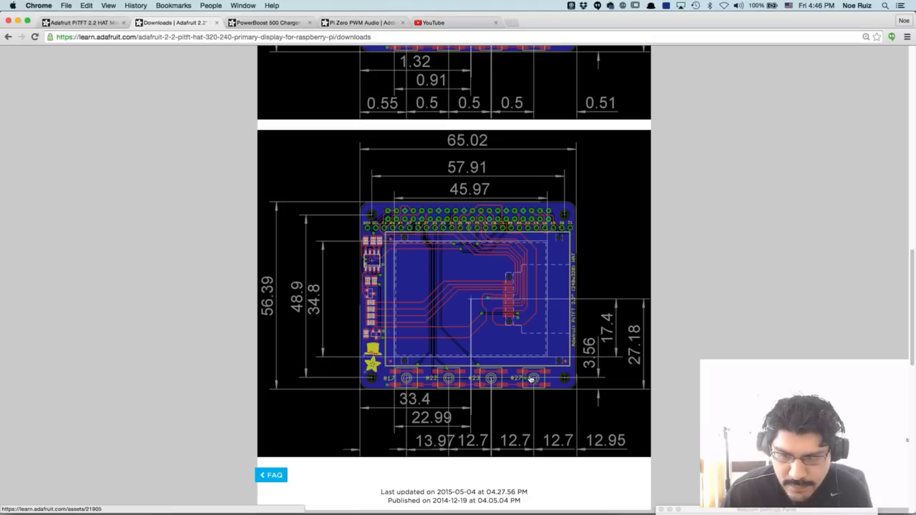
pyautogui.scroll(2, 531, 380)
pyautogui.scroll(-2, 534, 387)
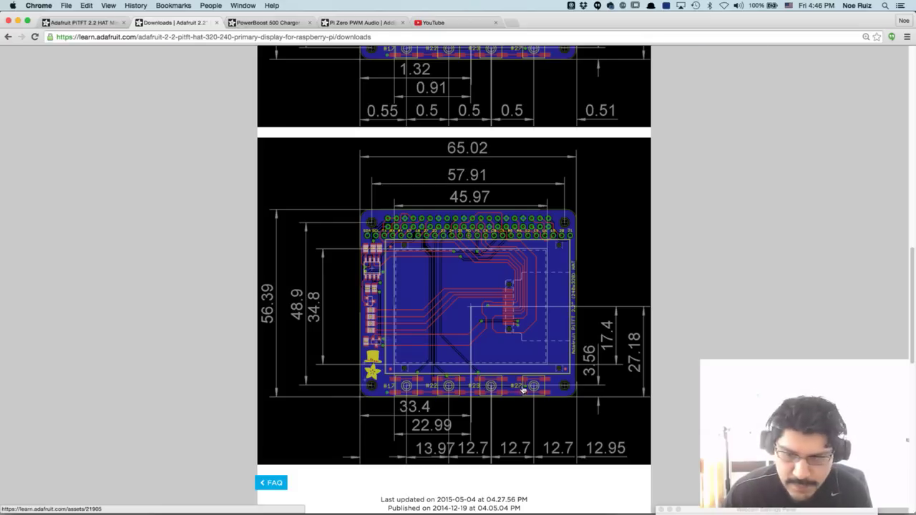
pyautogui.press('super+Tab')
# Sketch a 6 by 6 mm center rectangle for a button between the display area and the board's lower edge, near the lower-right hole.
pyautogui.scroll(5, 545, 359)
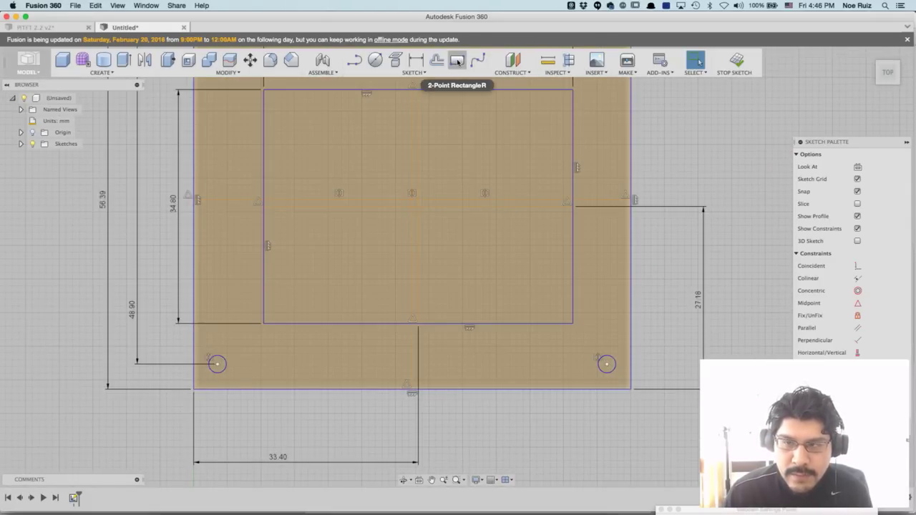
pyautogui.click(458, 62)
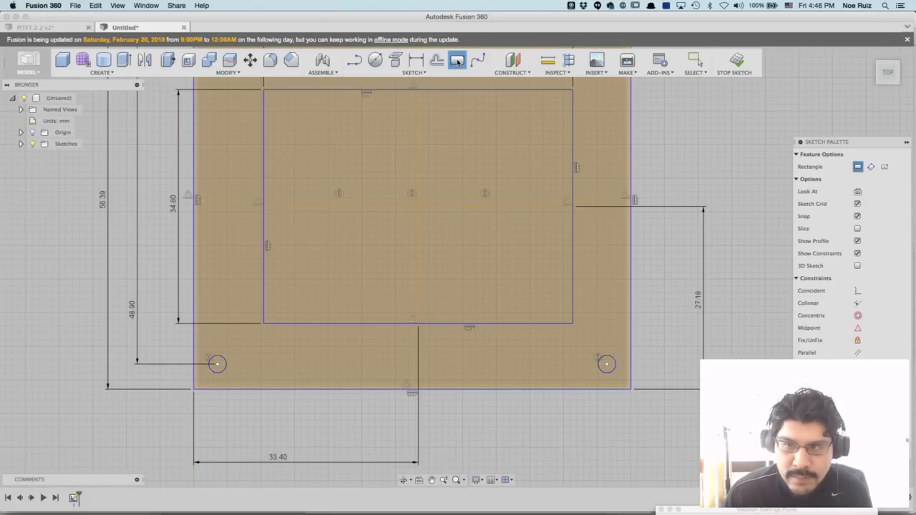
pyautogui.click(885, 167)
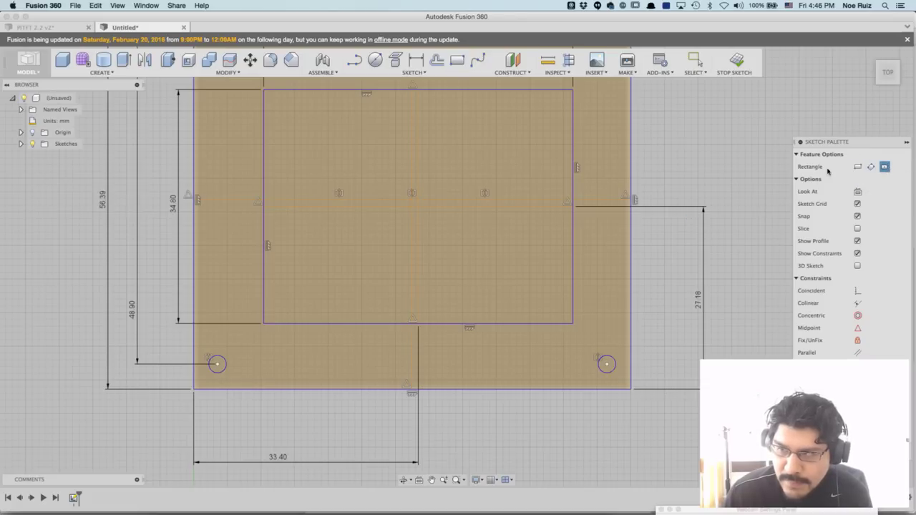
pyautogui.click(530, 359)
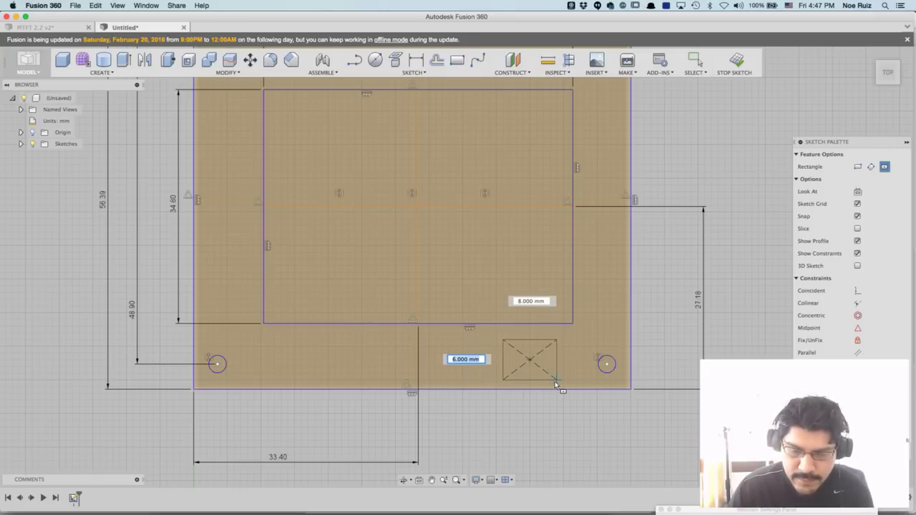
pyautogui.write('6')
pyautogui.press('Tab')
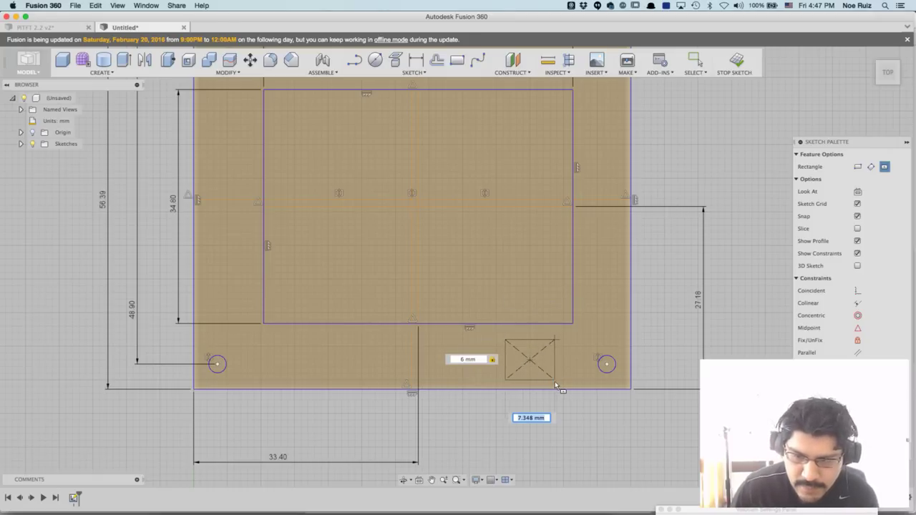
pyautogui.press('BackSpace')
pyautogui.press('Tab')
pyautogui.press('Tab')
pyautogui.write('6')
pyautogui.press('Tab')
pyautogui.press('Return')
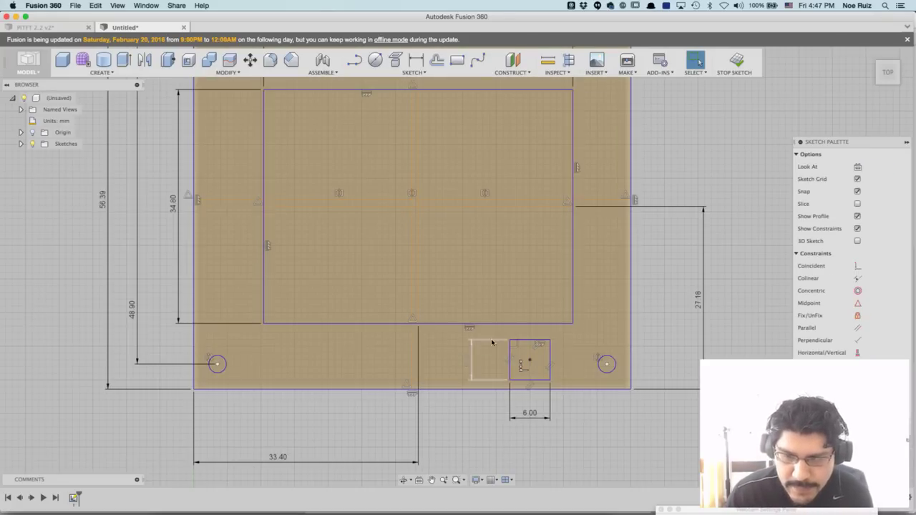
# Dimension the button square's centre from the board's lower edge, and set the distance to 3.56 mm as on the print.
pyautogui.press('super+Tab')
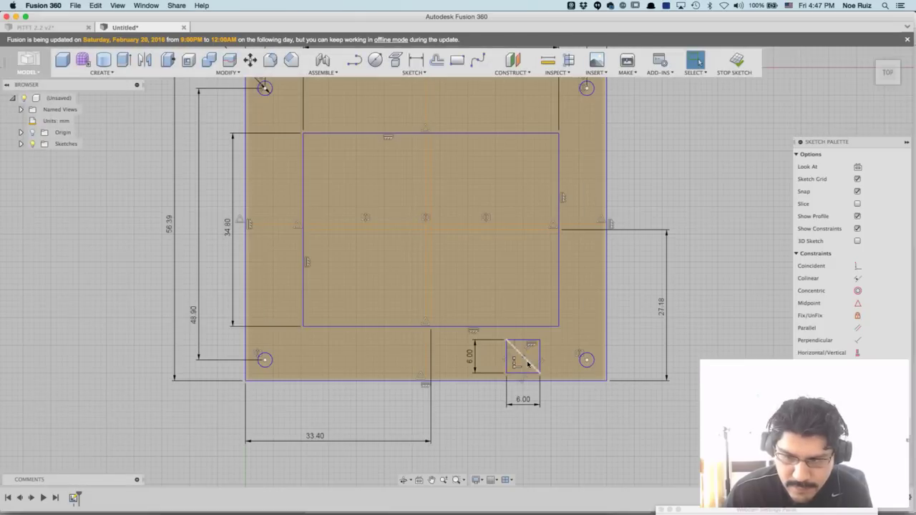
pyautogui.press('d')
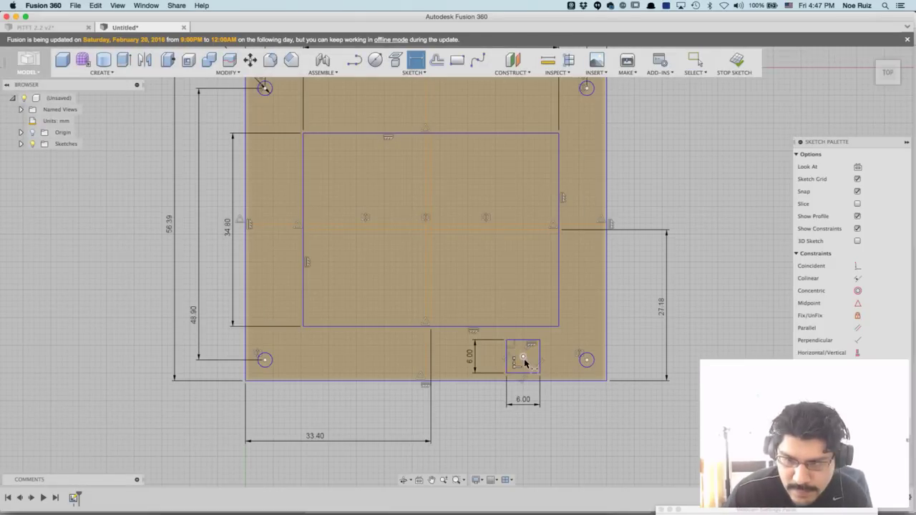
pyautogui.click(560, 381)
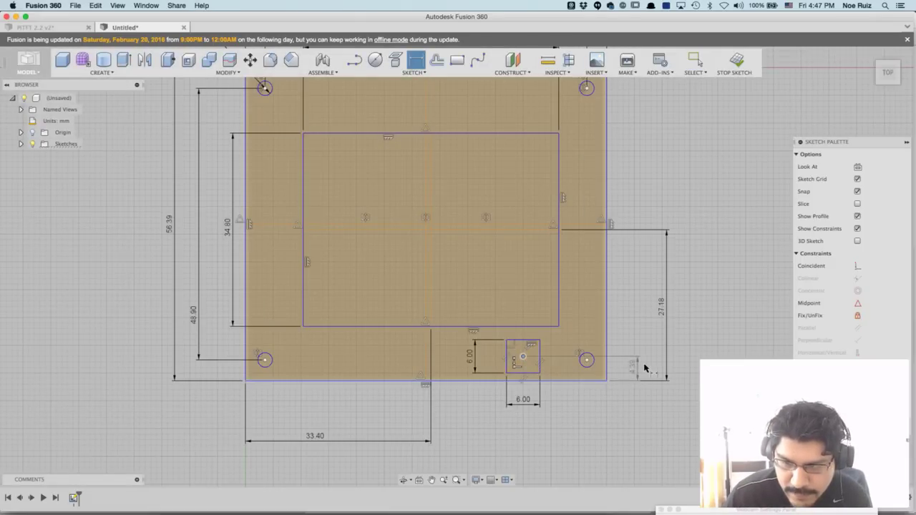
pyautogui.click(692, 369)
pyautogui.write('3.56')
pyautogui.press('Return')
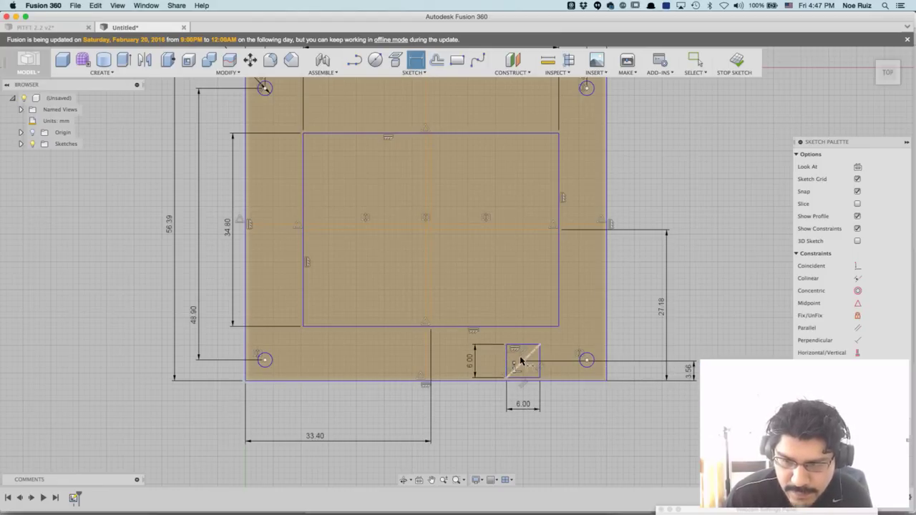
# Check the button spacing on the print, and dimension the button square's centre 12.7 mm from the board's right edge.
pyautogui.press('super+Tab')
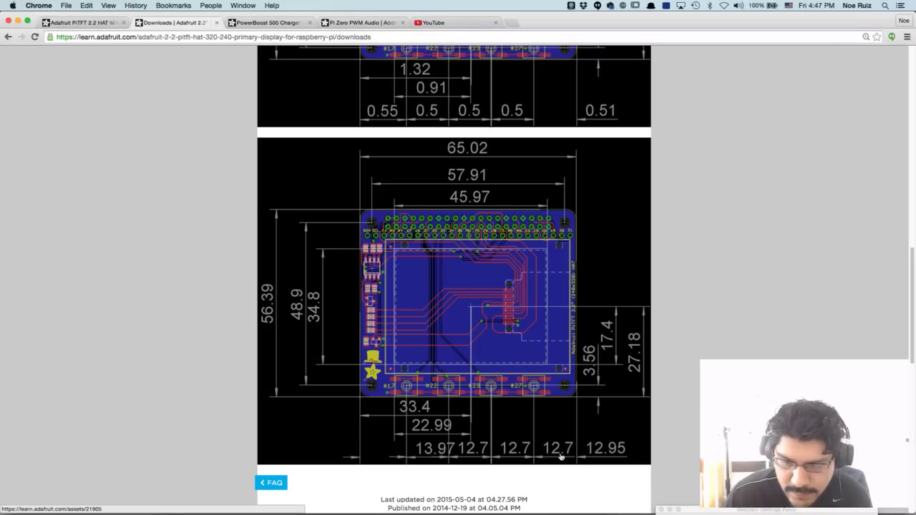
pyautogui.press('super+Tab')
pyautogui.click(523, 362)
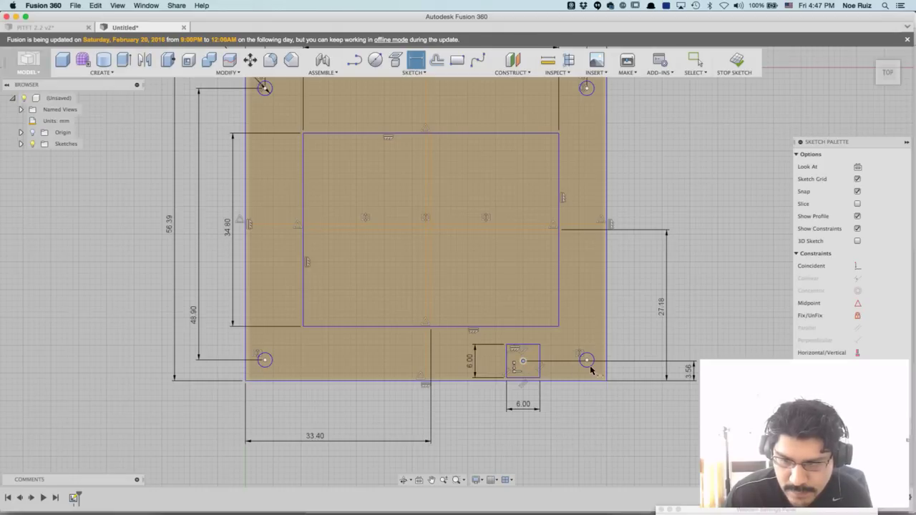
pyautogui.click(605, 370)
pyautogui.click(582, 429)
pyautogui.write('12')
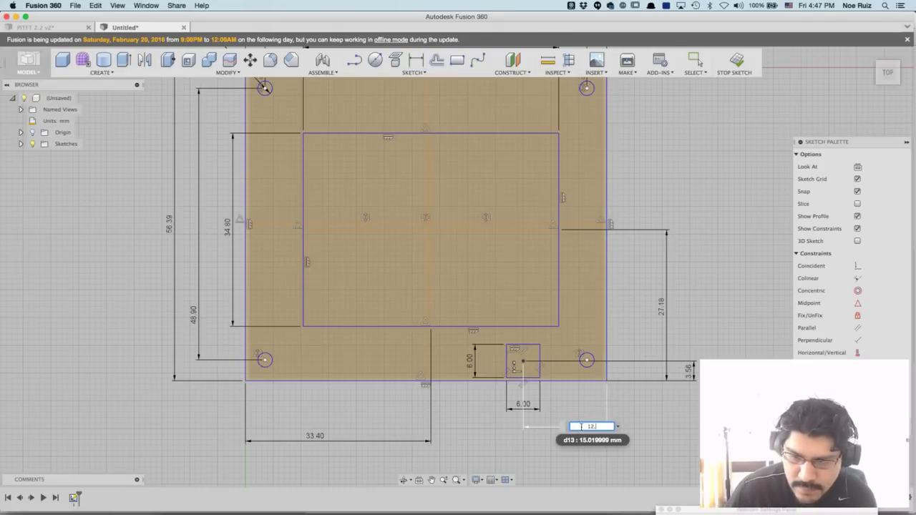
pyautogui.write('.7')
pyautogui.press('Return')
pyautogui.press('l')
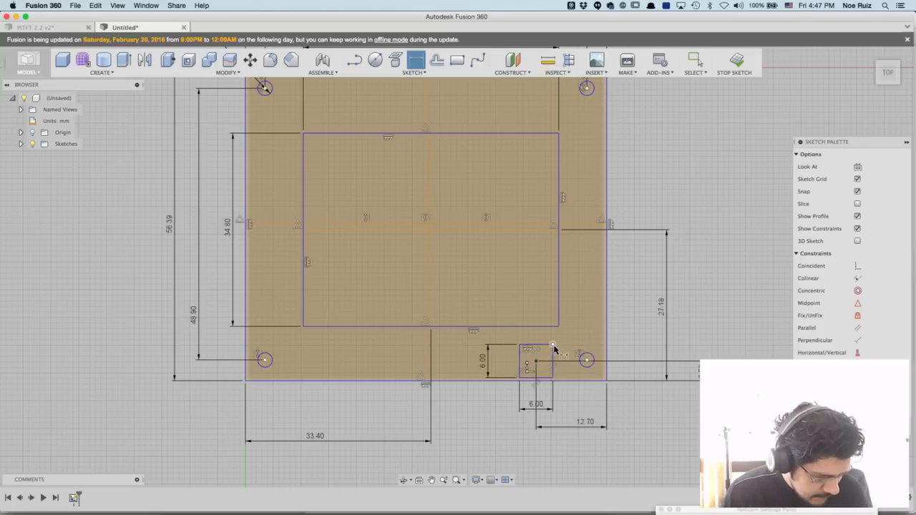
# Set up a rectangular pattern of the button square's four sides with three instances running left, over an extent of about 22 mm.
pyautogui.press('super+Tab')
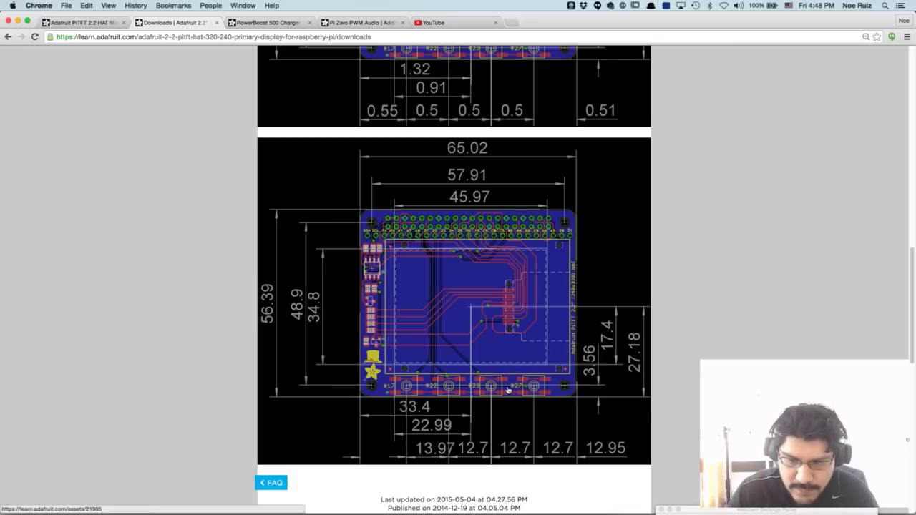
pyautogui.press('super+Tab')
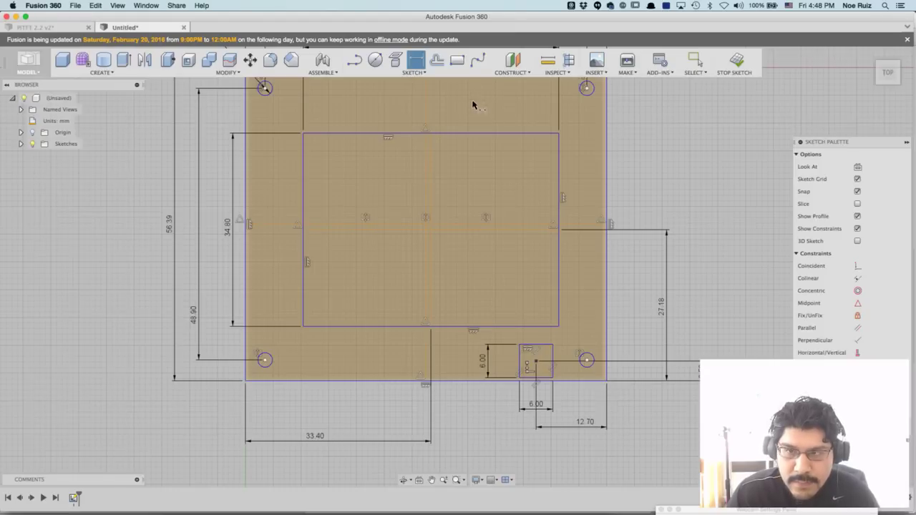
pyautogui.click(418, 73)
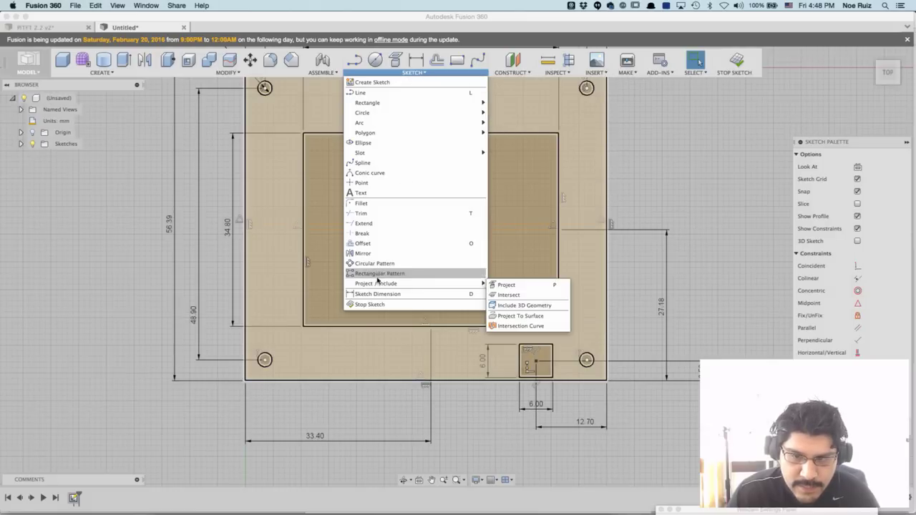
pyautogui.click(414, 274)
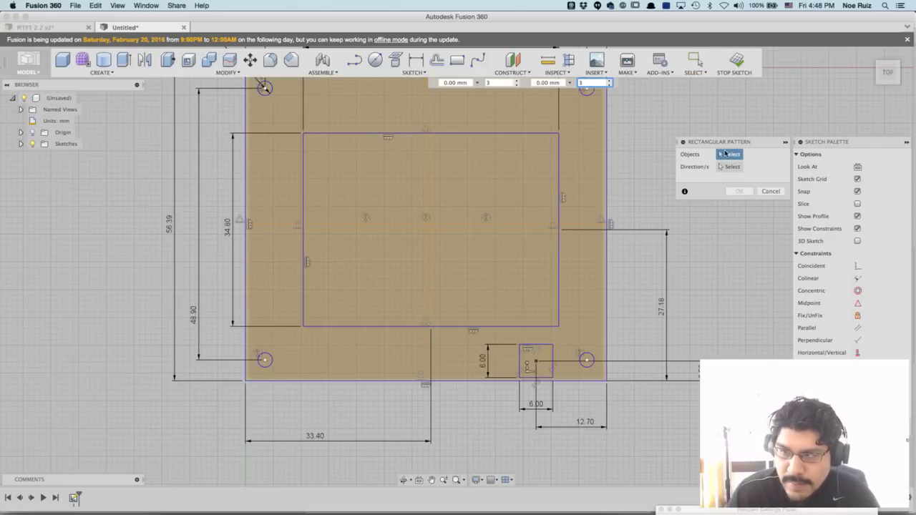
pyautogui.scroll(3, 501, 387)
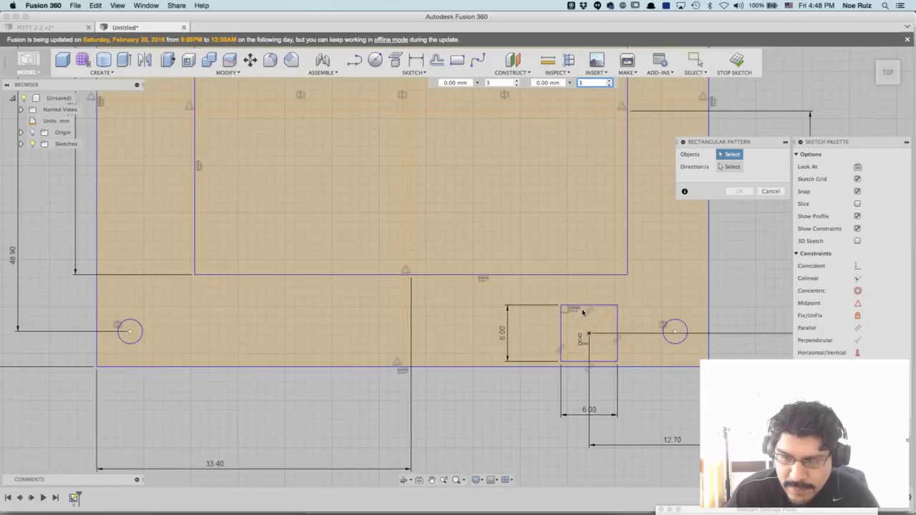
pyautogui.click(591, 308)
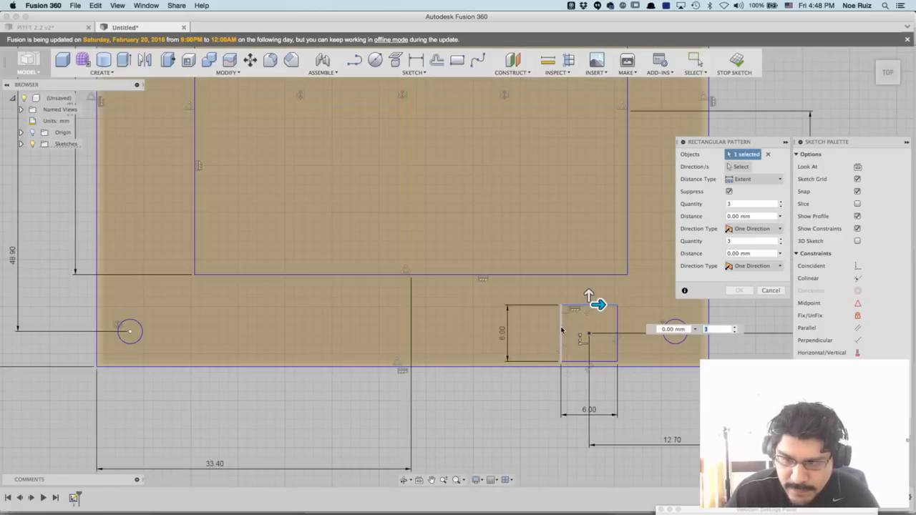
pyautogui.click(603, 363)
pyautogui.click(617, 353)
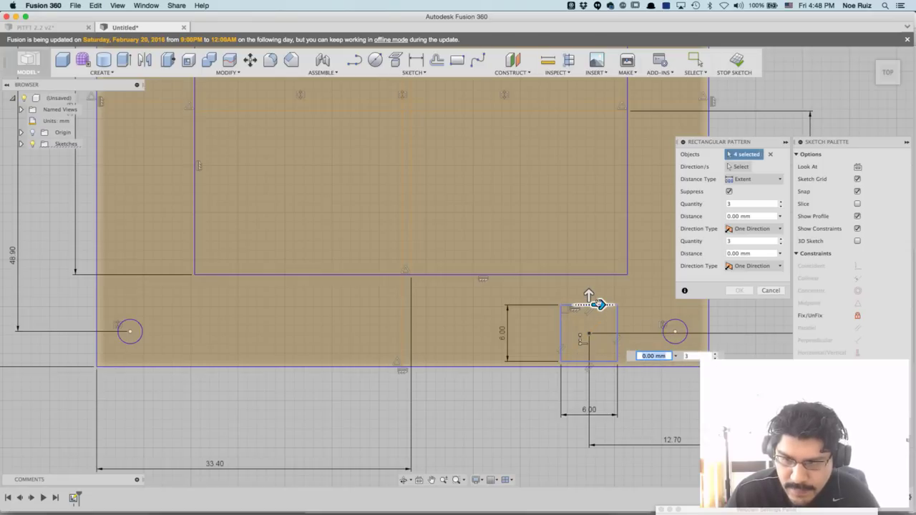
pyautogui.moveTo(599, 305); pyautogui.dragTo(374, 306)
pyautogui.press('Tab')
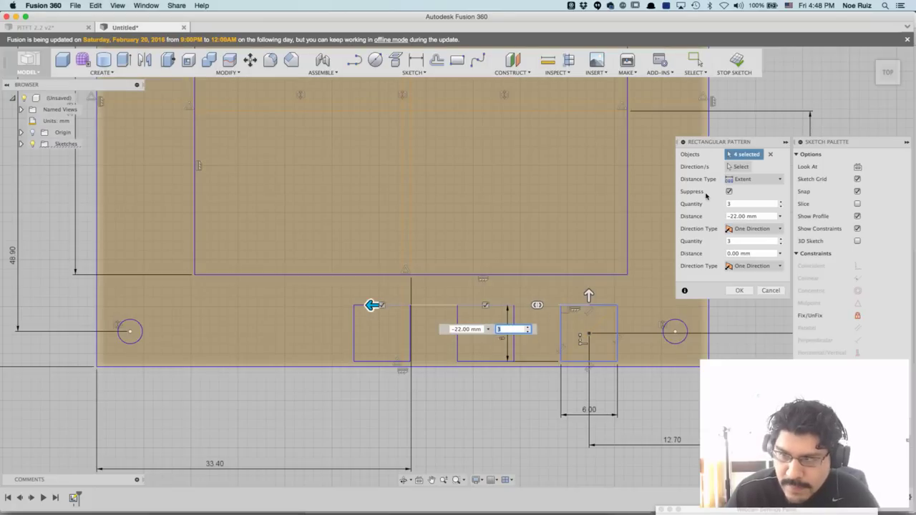
# Change the pattern's distance type to Spacing, set the distance to -12.70 mm, and create the pattern.
pyautogui.click(747, 179)
pyautogui.click(747, 200)
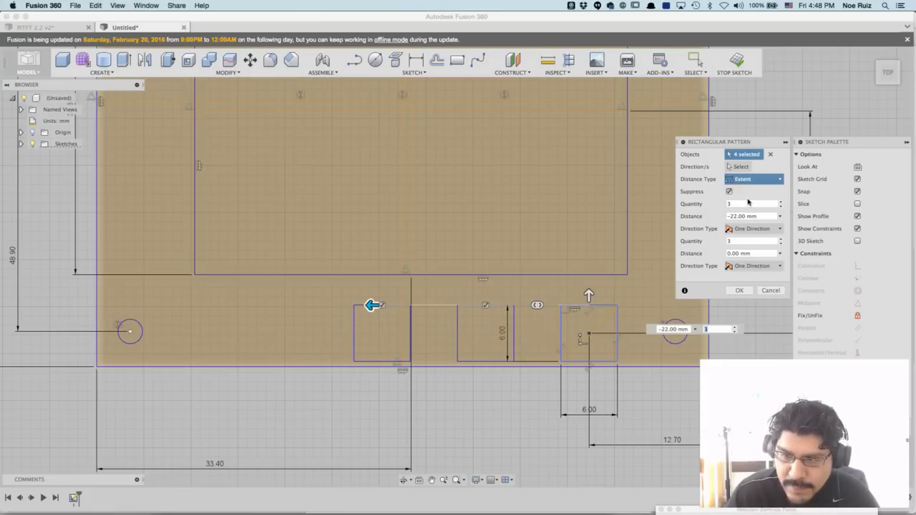
pyautogui.click(738, 216)
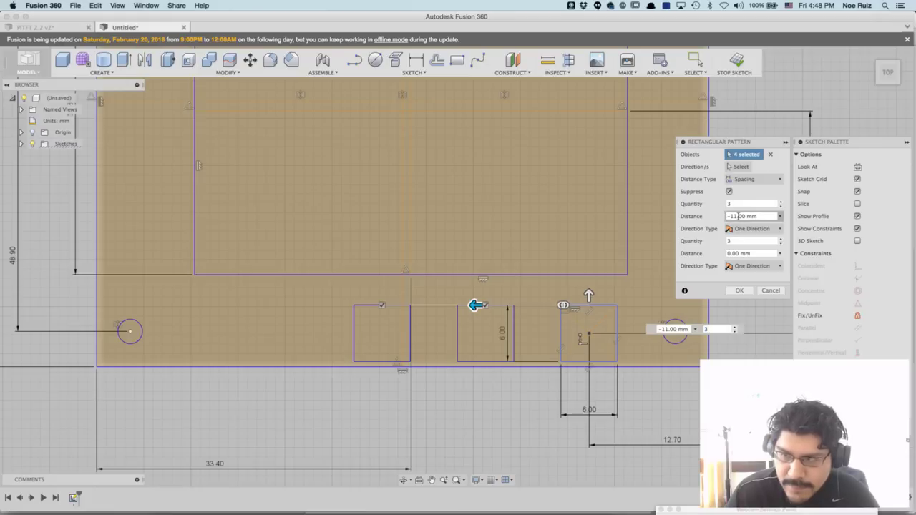
pyautogui.click(478, 306)
pyautogui.click(737, 216)
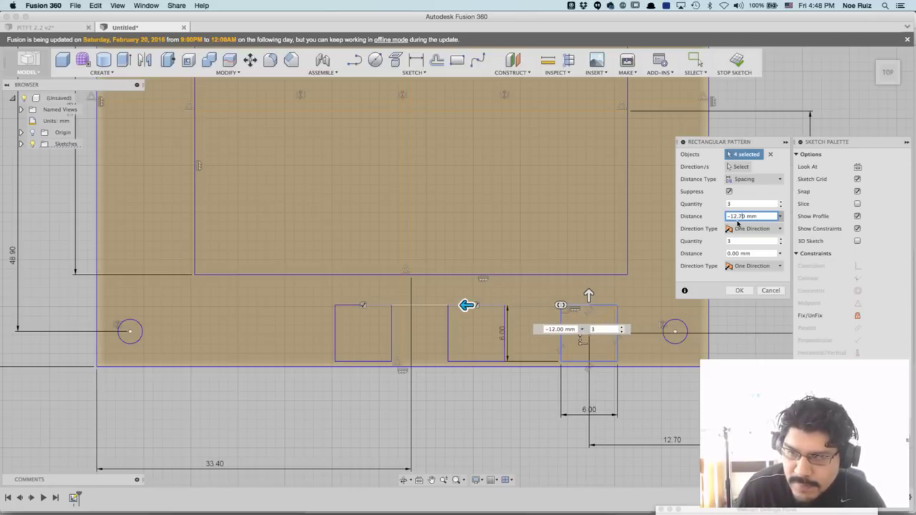
pyautogui.click(739, 290)
pyautogui.scroll(-3, 440, 356)
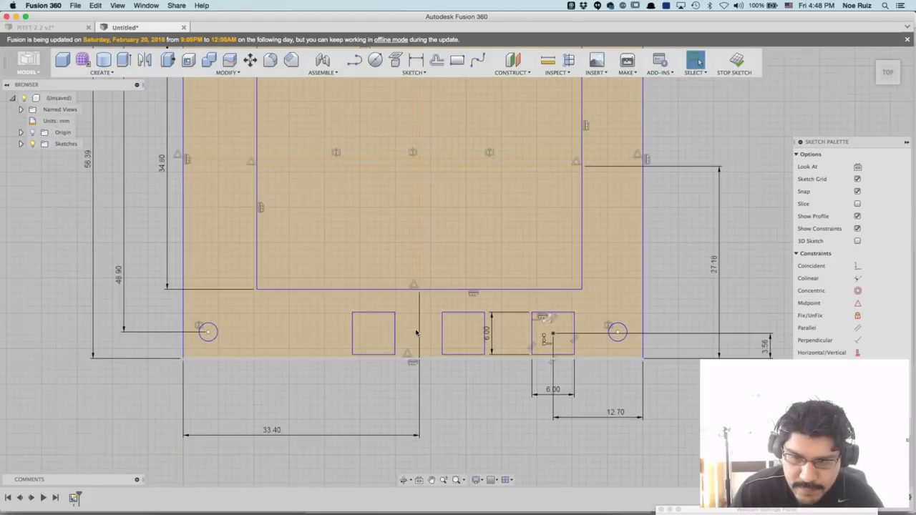
pyautogui.scroll(-2, 527, 328)
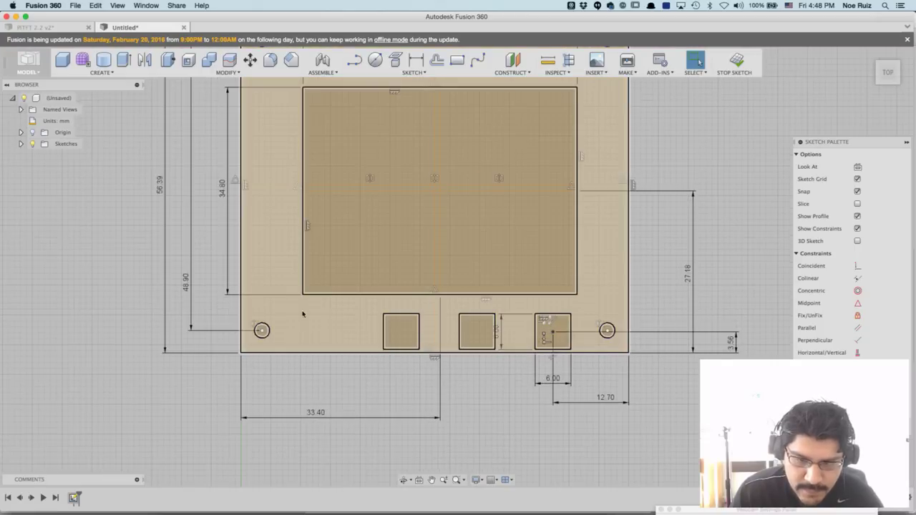
pyautogui.scroll(-2, 501, 369)
pyautogui.scroll(4, 514, 365)
pyautogui.scroll(2, 514, 365)
pyautogui.scroll(-4, 322, 342)
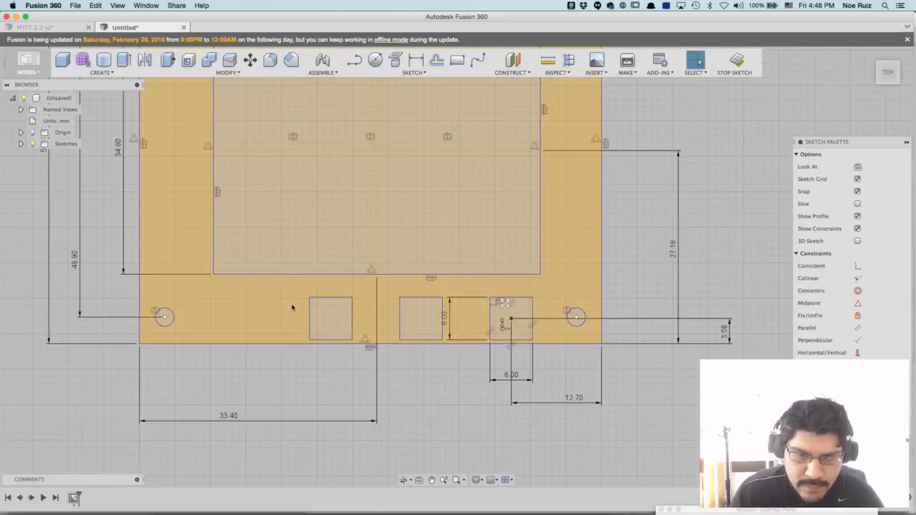
# Draw a 6 × 6 mm center rectangle between the left mounting hole and the leftmost patterned button square.
pyautogui.click(457, 60)
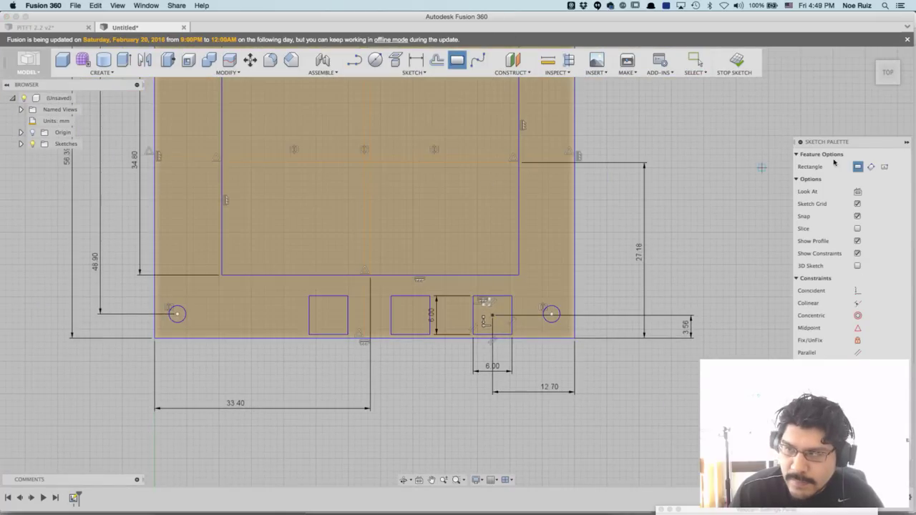
pyautogui.click(883, 166)
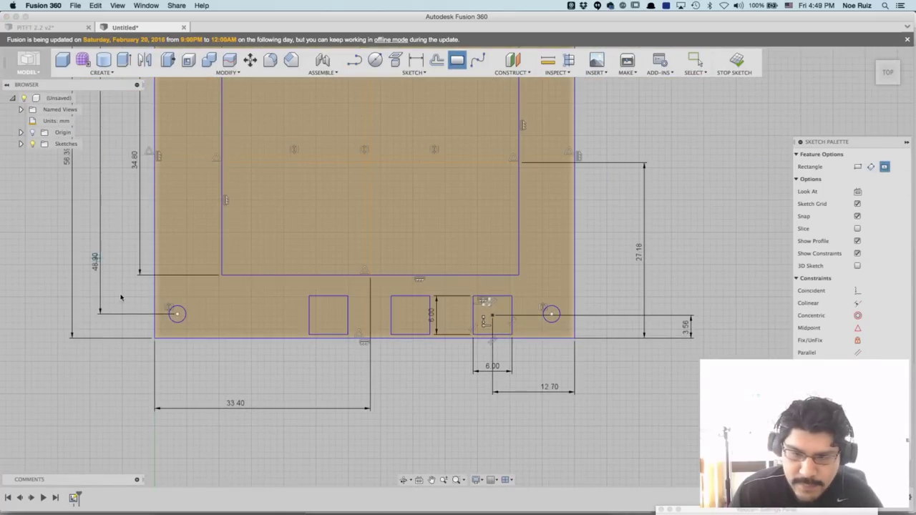
pyautogui.scroll(1, 200, 280)
pyautogui.scroll(2, 204, 284)
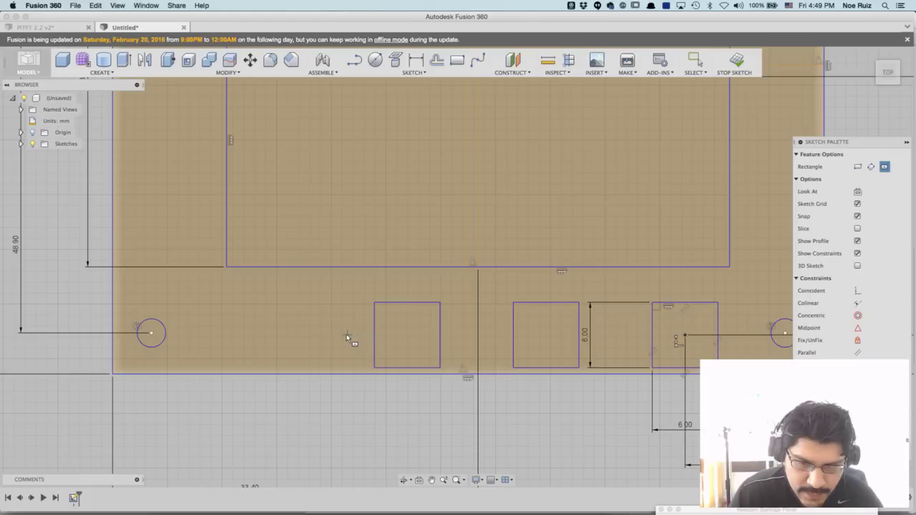
pyautogui.click(281, 332)
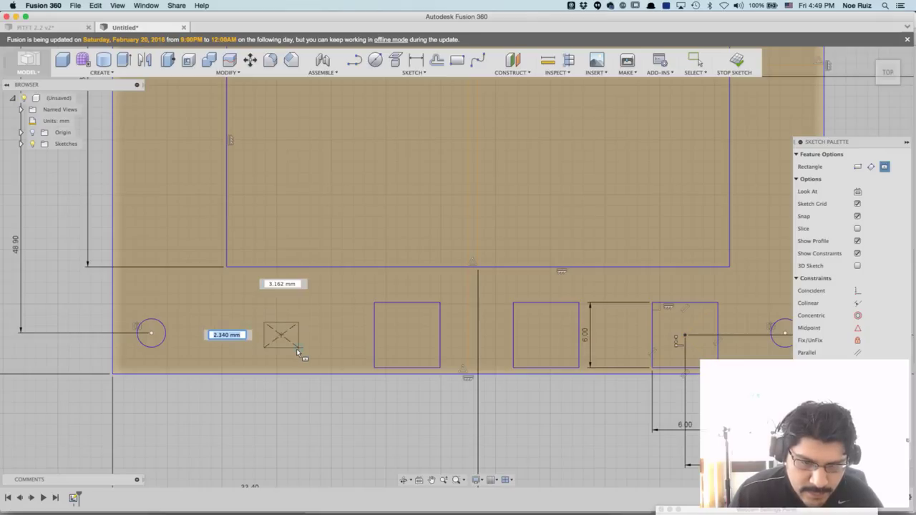
pyautogui.write('6')
pyautogui.press('Tab')
pyautogui.write('6')
pyautogui.press('Tab')
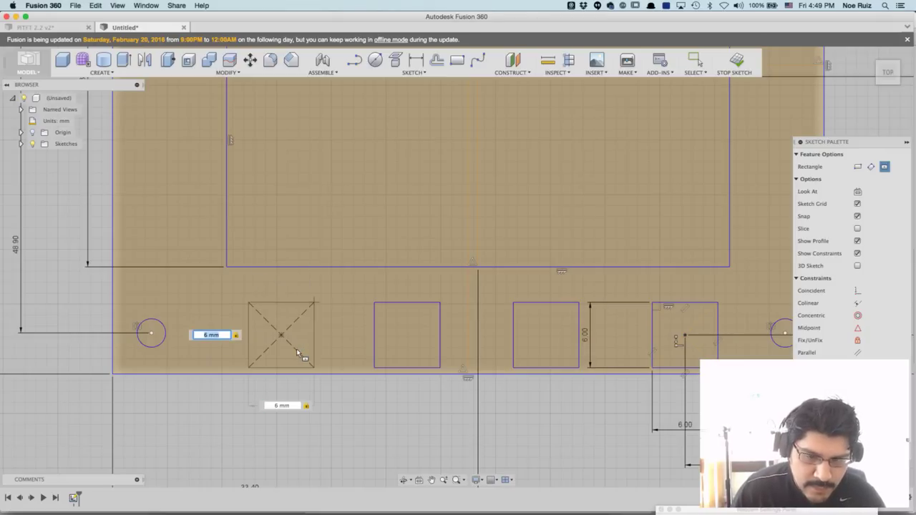
pyautogui.press('Return')
pyautogui.press('Escape')
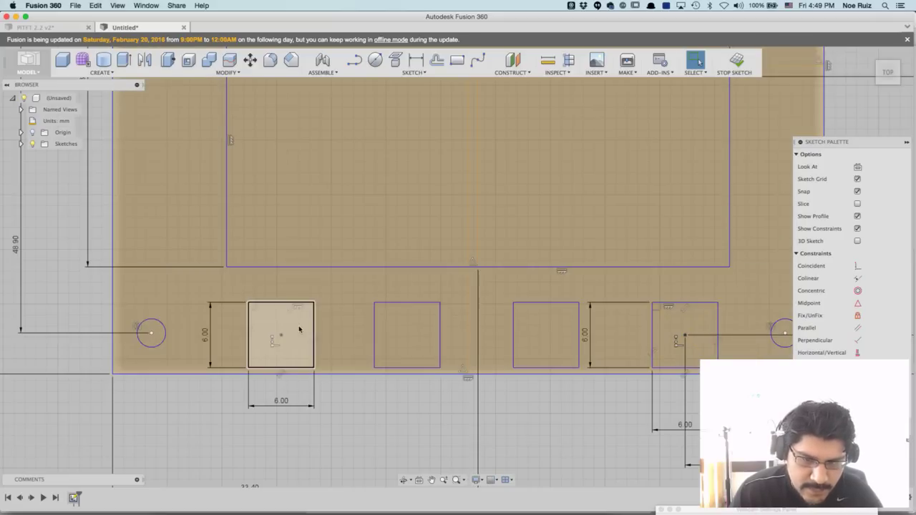
# Draw a vertical and a horizontal line crossing the second button square from the left through the midpoints of its sides.
pyautogui.scroll(-5, 289, 327)
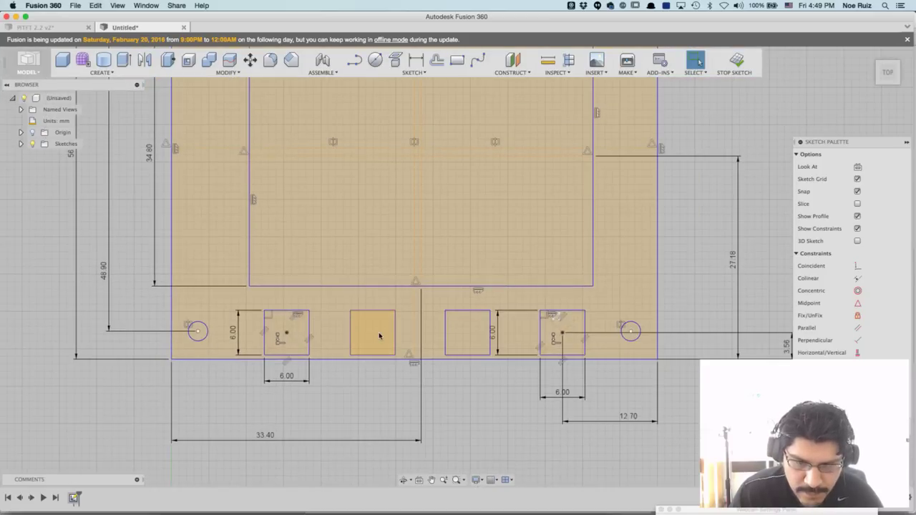
pyautogui.scroll(2, 368, 332)
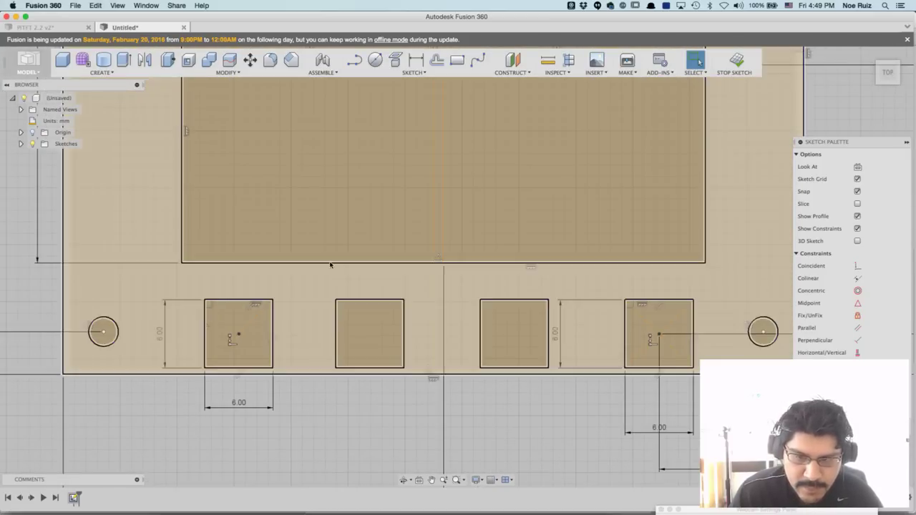
pyautogui.click(359, 57)
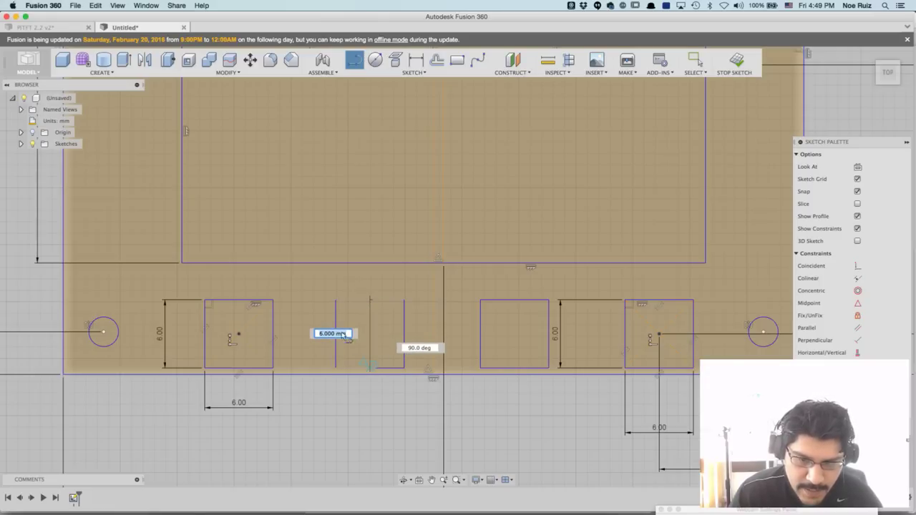
pyautogui.click(371, 367)
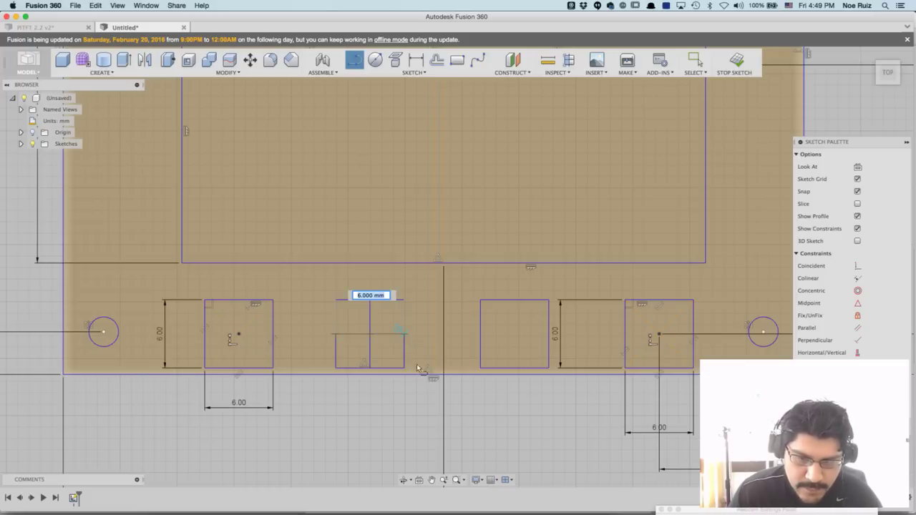
pyautogui.press('Return')
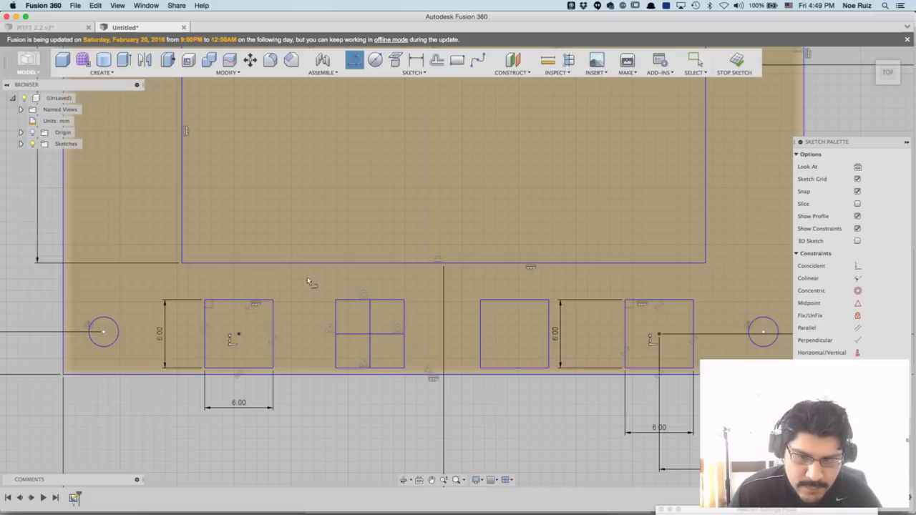
pyautogui.press('Escape')
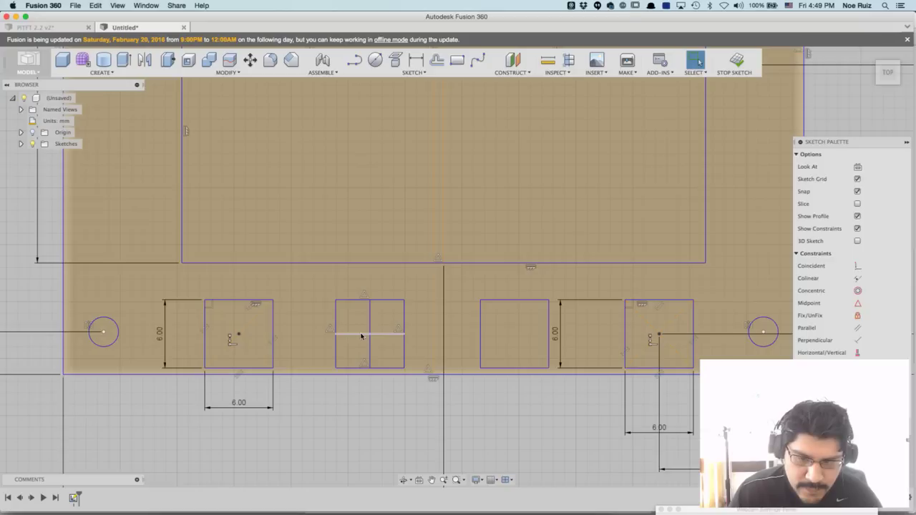
# Turn the two crossing lines in the second button square into construction lines.
pyautogui.click(371, 325)
pyautogui.press('l')
pyautogui.moveTo(370, 369)
pyautogui.mouseDown()
pyautogui.moveTo(406, 346)
pyautogui.moveTo(413, 407)
pyautogui.mouseUp()
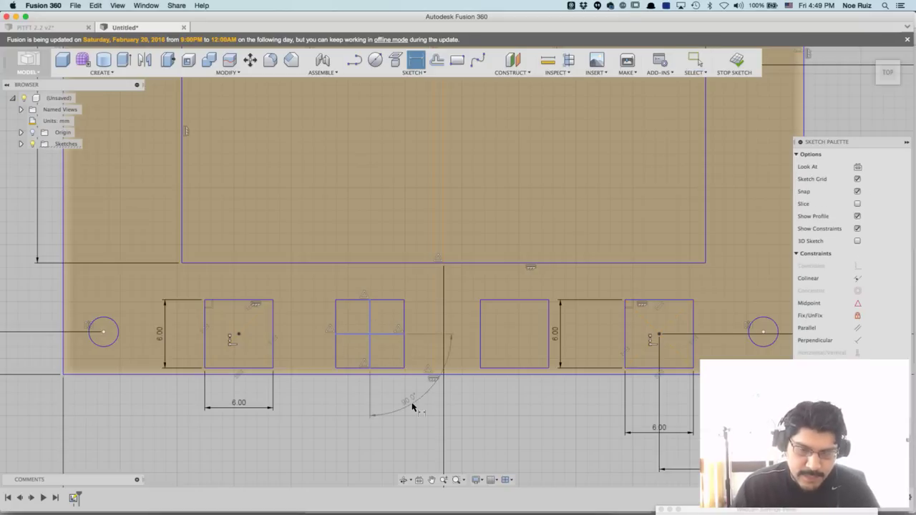
pyautogui.press('Escape')
pyautogui.press('Delete')
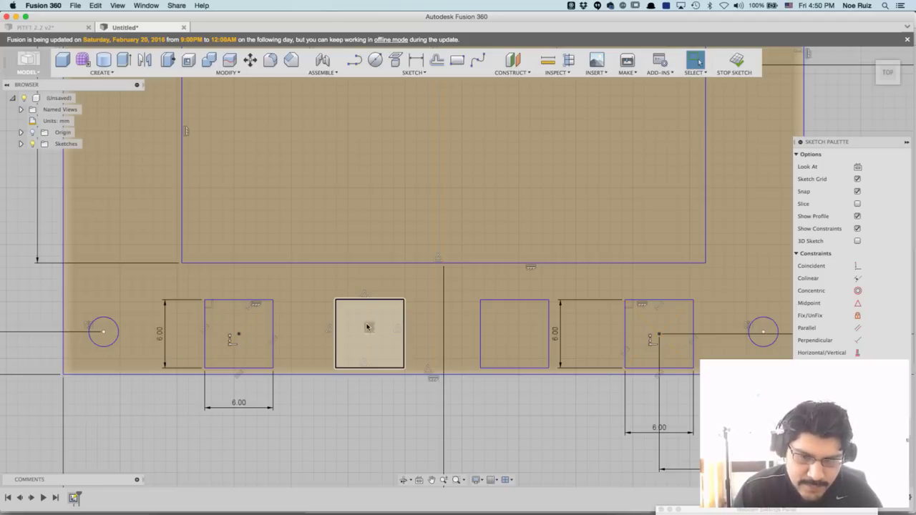
# Dimension the horizontal distance between the centres of the leftmost and second button squares, and set it to 13.7 mm.
pyautogui.click(416, 60)
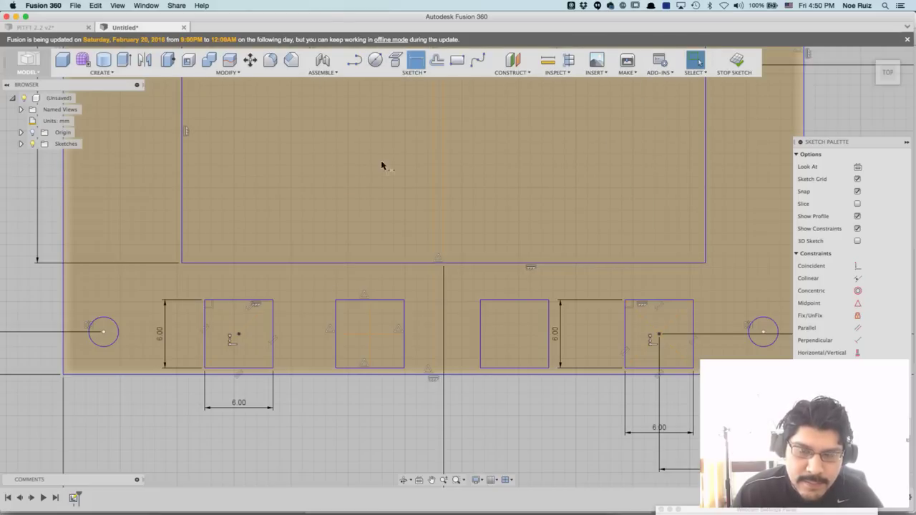
pyautogui.click(238, 335)
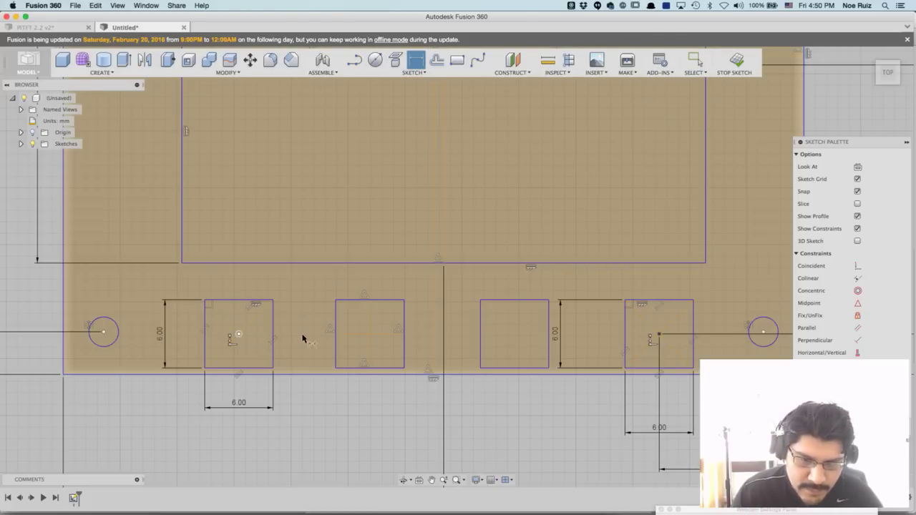
pyautogui.click(369, 334)
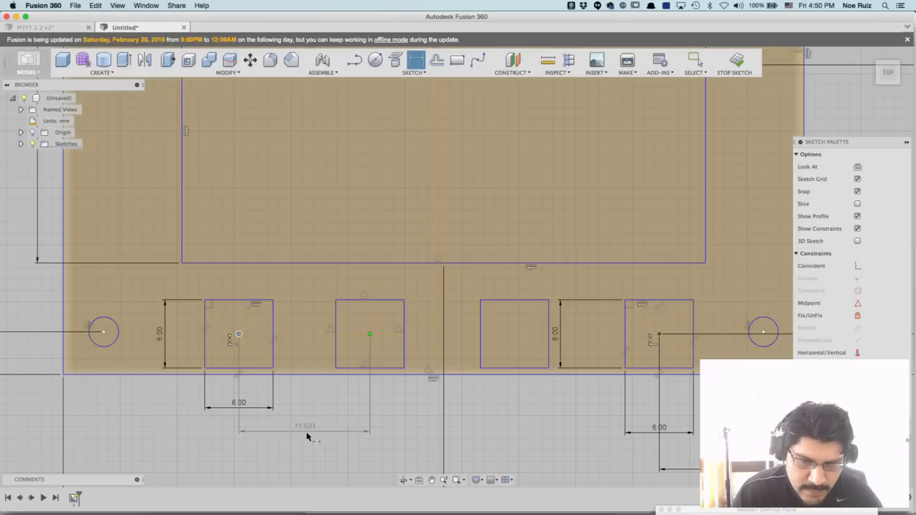
pyautogui.click(309, 437)
pyautogui.write('1')
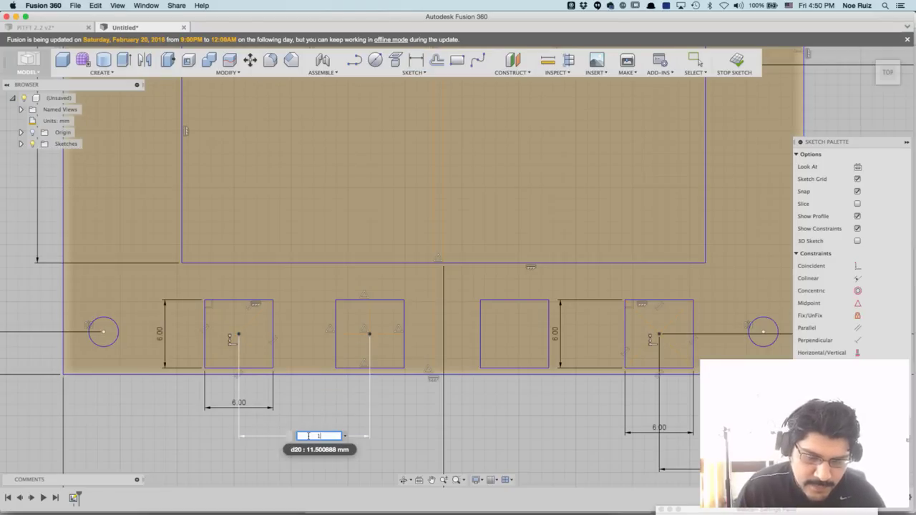
pyautogui.write('3.7')
pyautogui.press('Return')
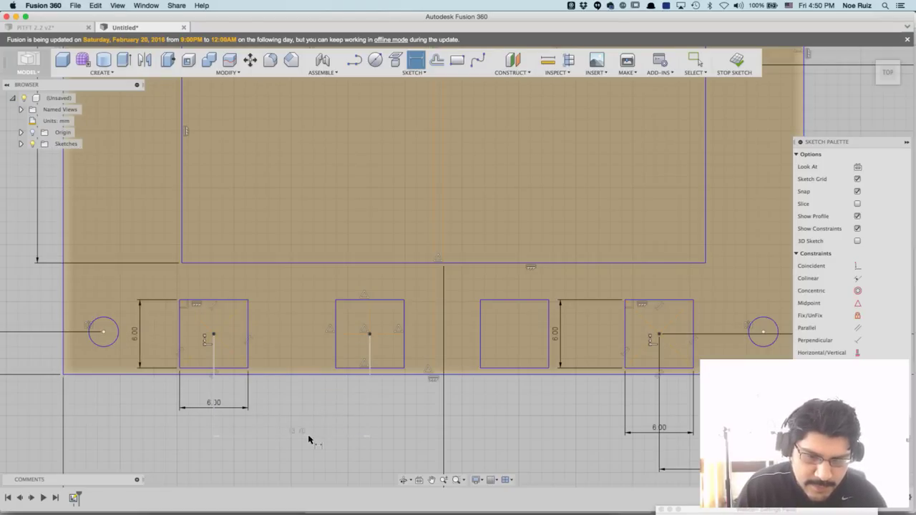
# Check the button spacing on the fabrication print, and set the distance between the two left button squares' centres to 13.97 mm.
pyautogui.press('super+Tab')
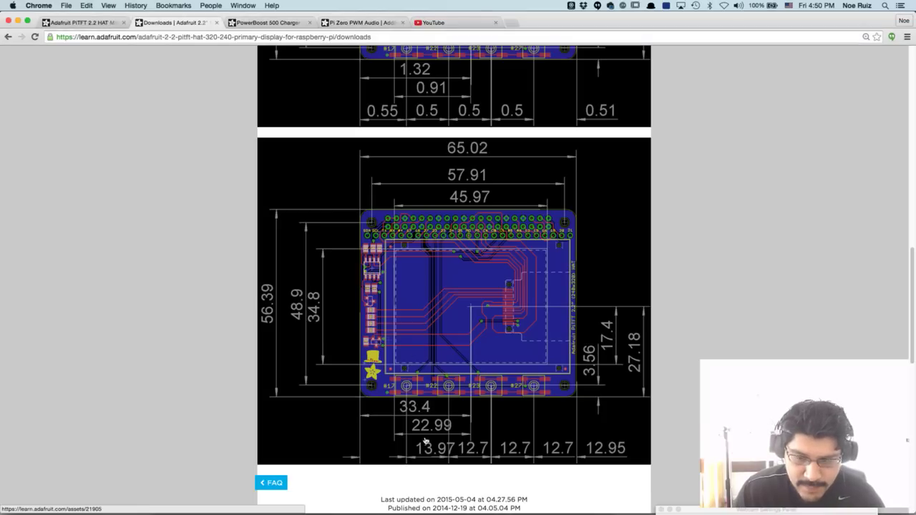
pyautogui.press('super+Tab')
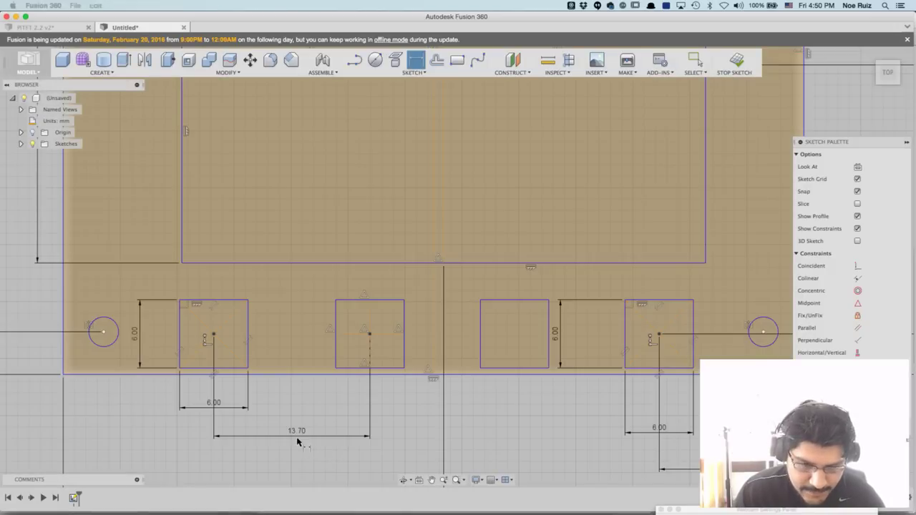
pyautogui.doubleClick(297, 430)
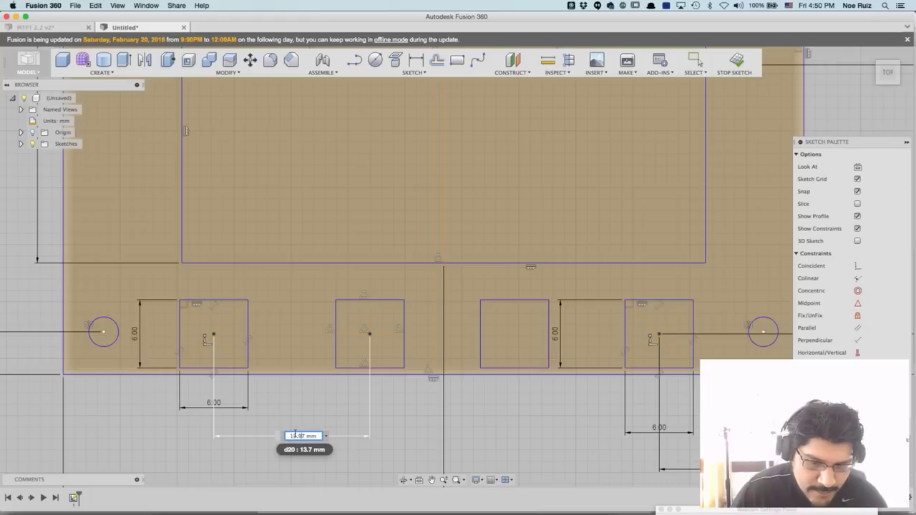
pyautogui.press('Return')
pyautogui.press('d')
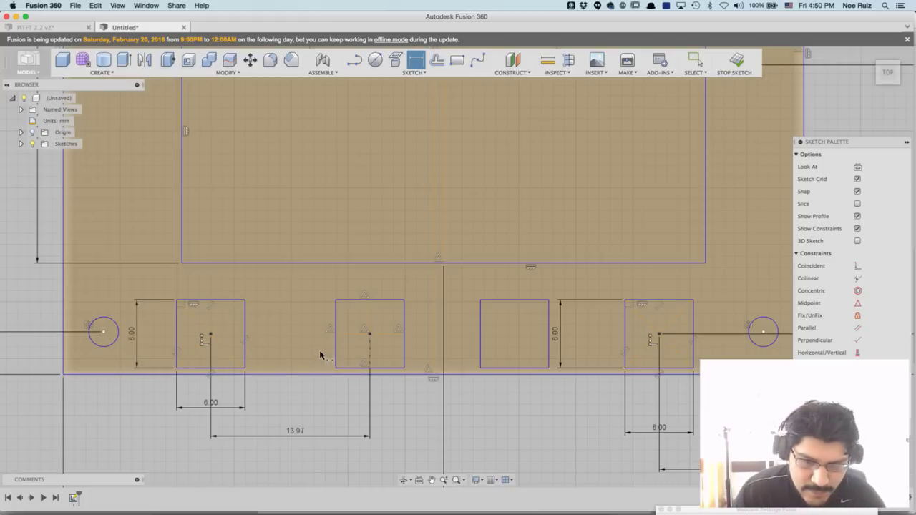
# Compare the positions of the four button squares in the sketch with the button spacing on the fabrication print.
pyautogui.scroll(-5, 320, 350)
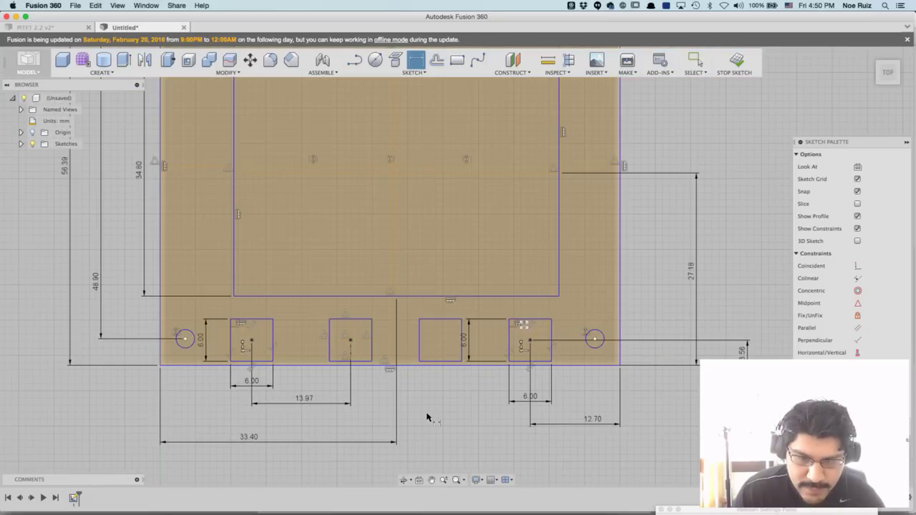
pyautogui.scroll(-3, 344, 419)
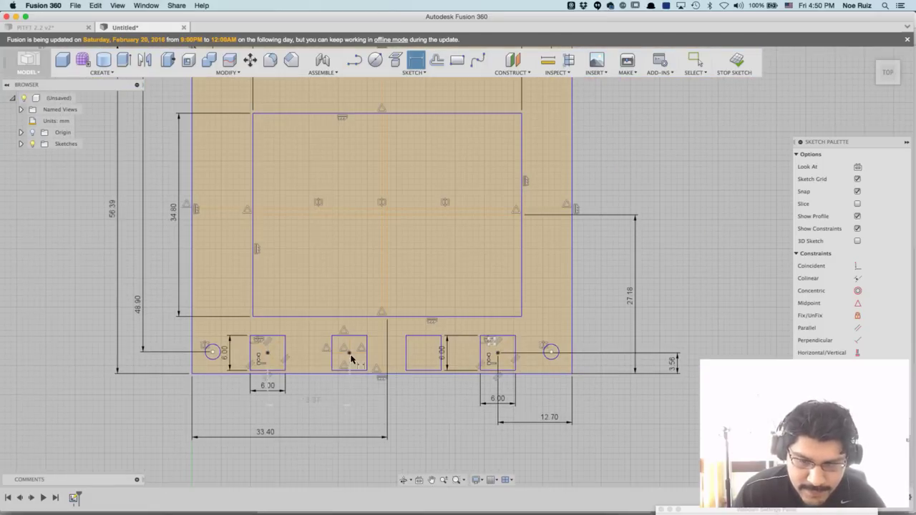
pyautogui.scroll(3, 386, 356)
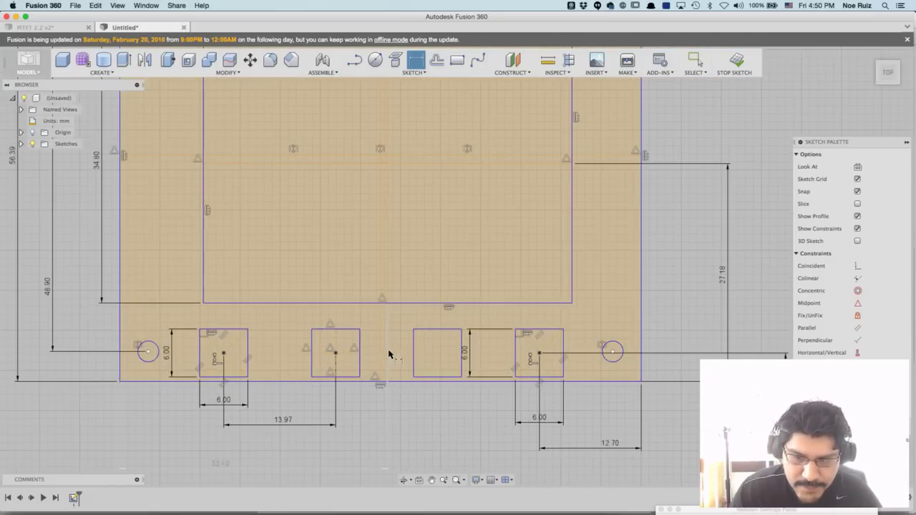
pyautogui.scroll(-3, 436, 332)
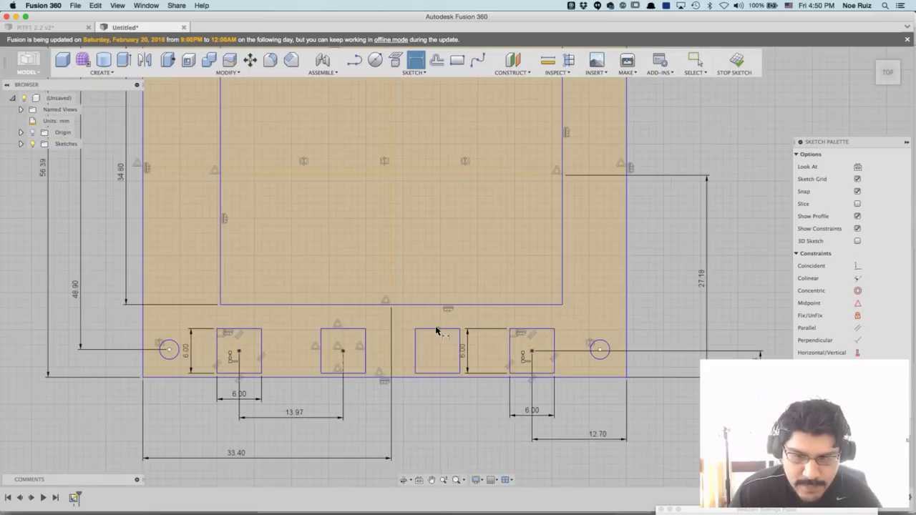
pyautogui.press('super+Tab')
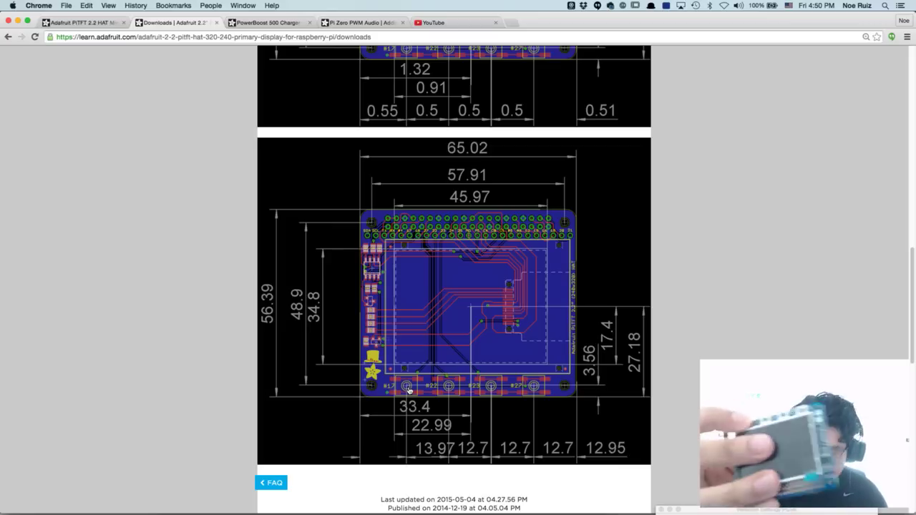
pyautogui.press('super+Tab')
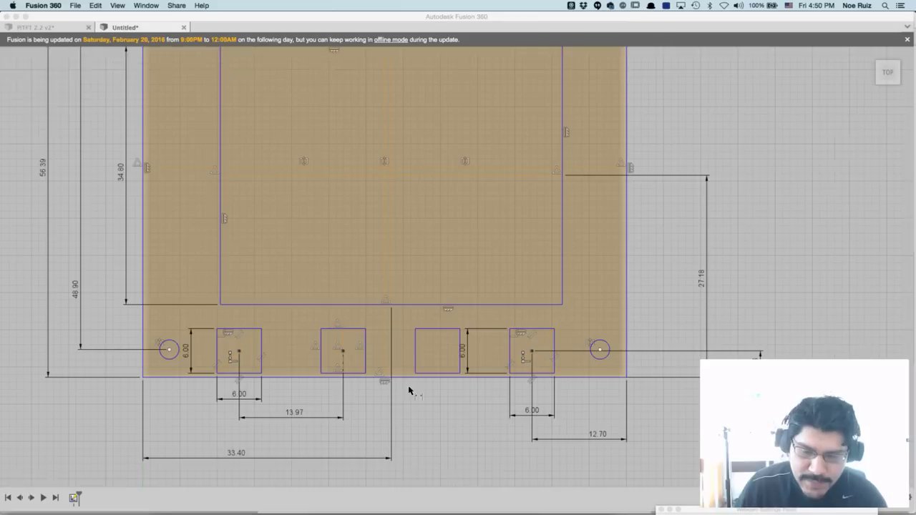
# Draw a vertical line through the third button square, joining the midpoints of its upper and lower edges.
pyautogui.scroll(5, 446, 352)
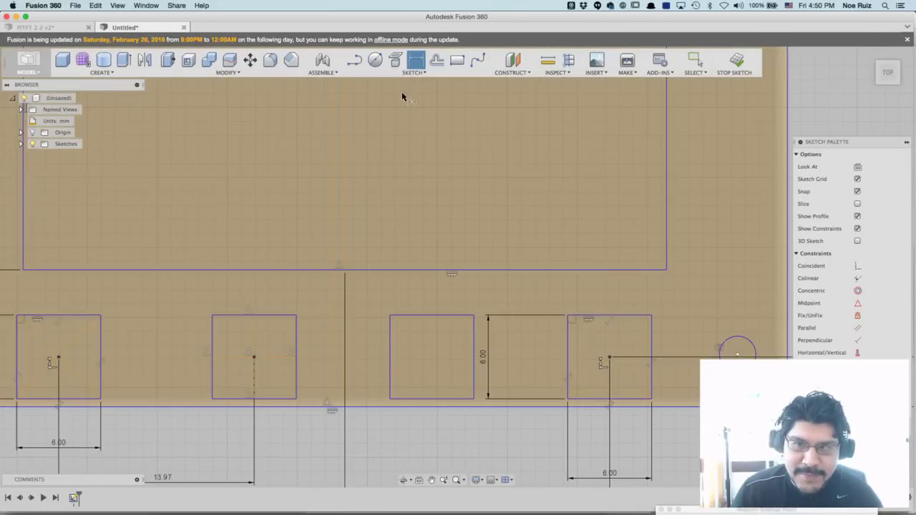
pyautogui.click(354, 60)
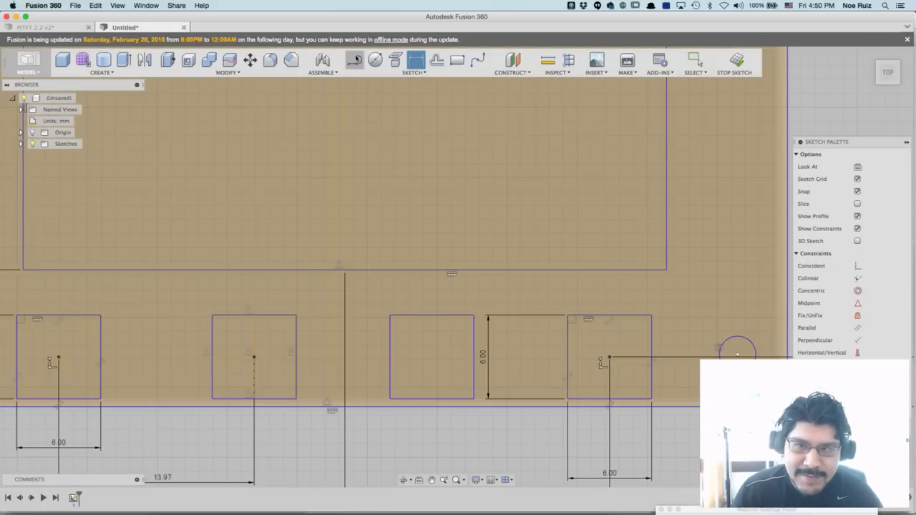
pyautogui.click(433, 315)
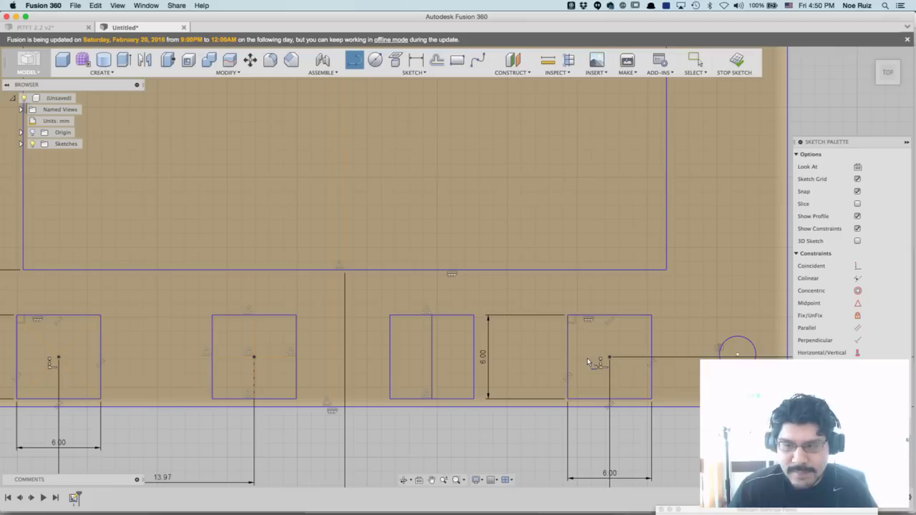
pyautogui.press('Escape')
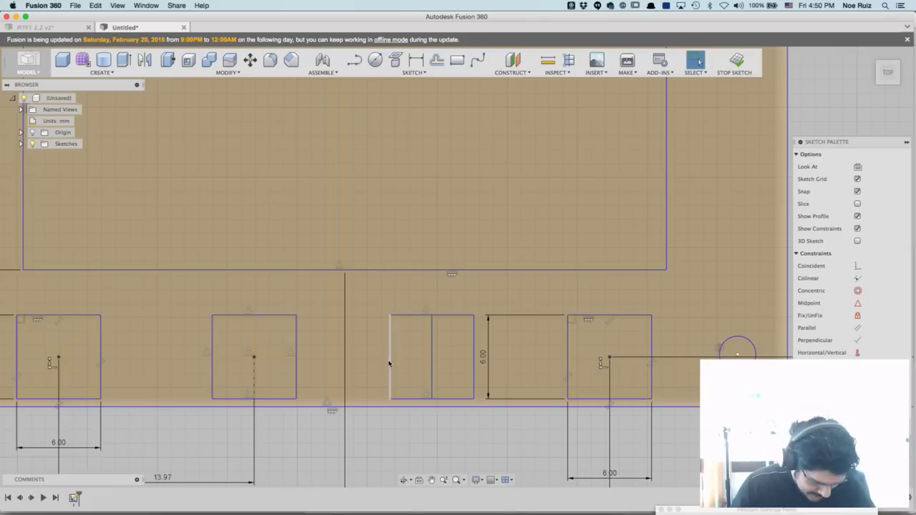
# Draw a horizontal line across the third button square, joining the midpoints of its two side edges.
pyautogui.press('l')
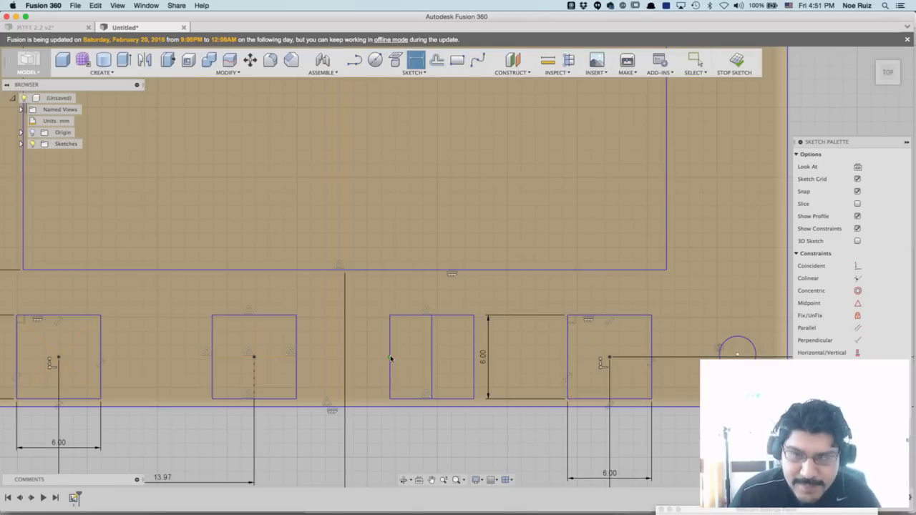
pyautogui.press('Escape')
pyautogui.click(359, 66)
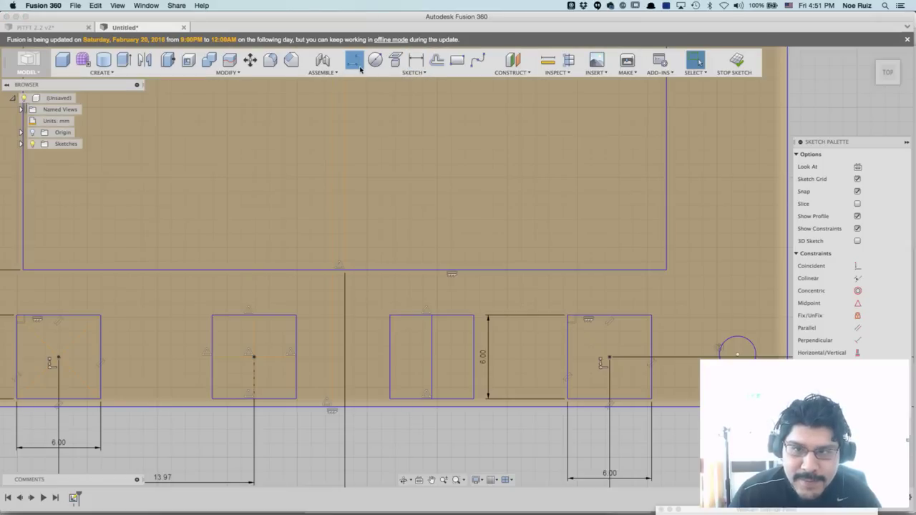
pyautogui.click(391, 357)
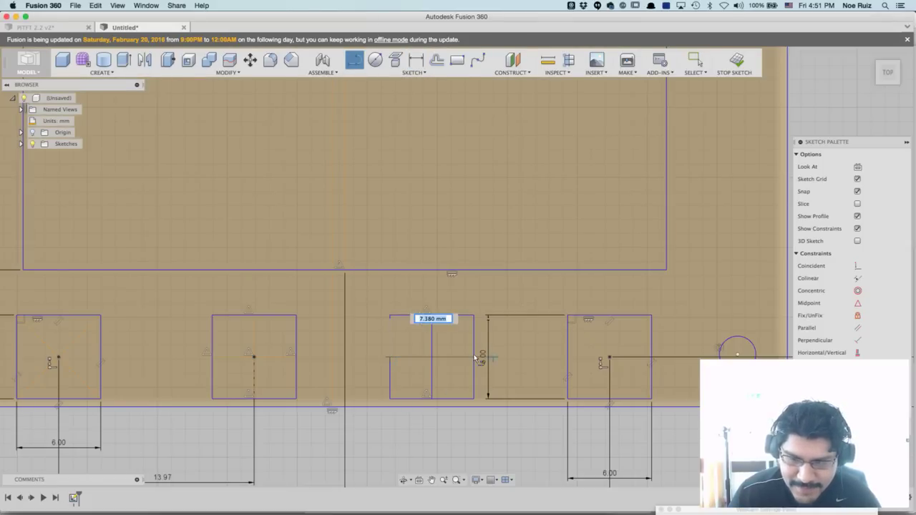
pyautogui.click(473, 355)
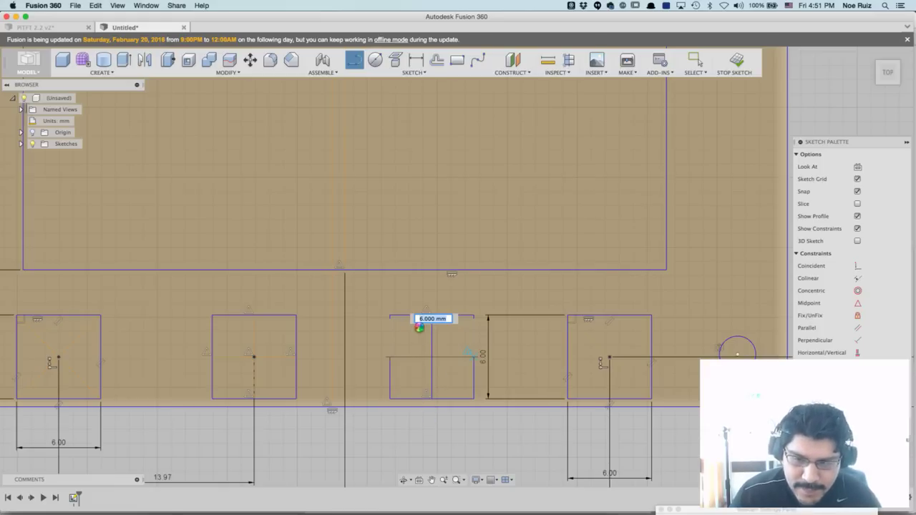
pyautogui.press('Escape')
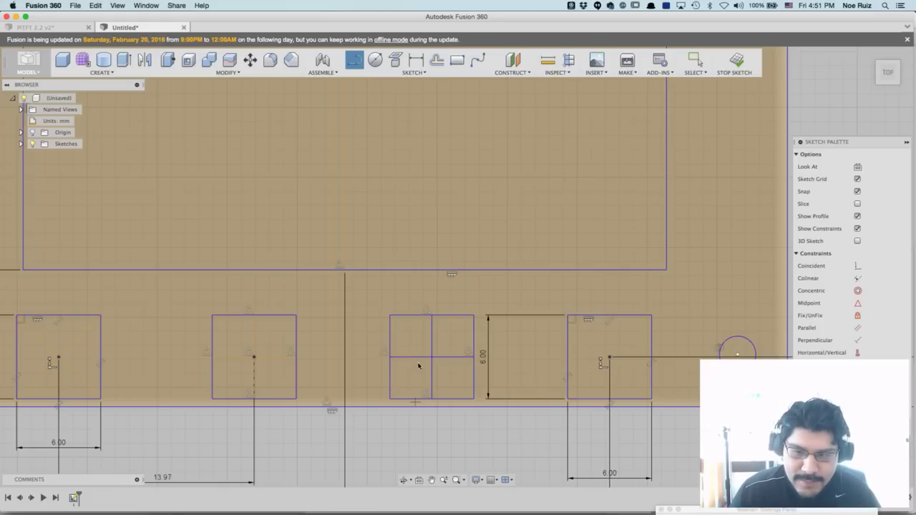
# Turn the two crossing lines in the third button square into construction lines.
pyautogui.click(432, 342)
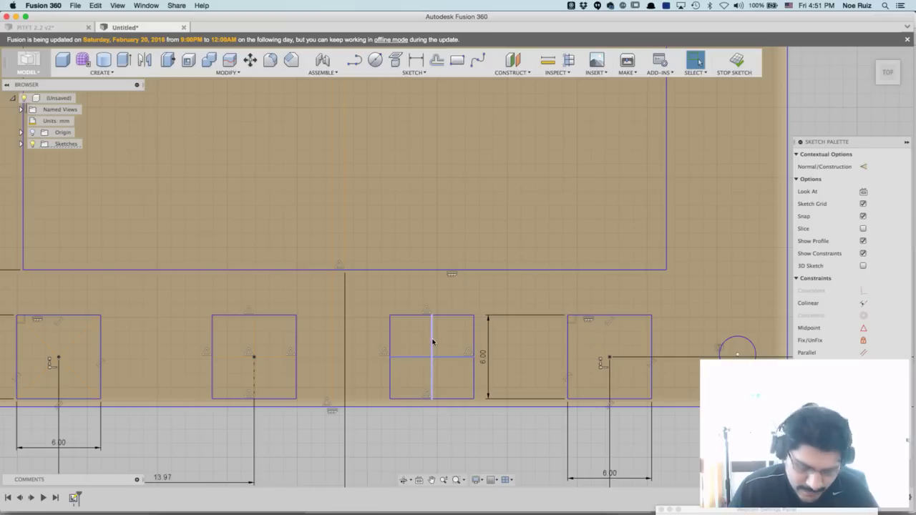
pyautogui.press('d')
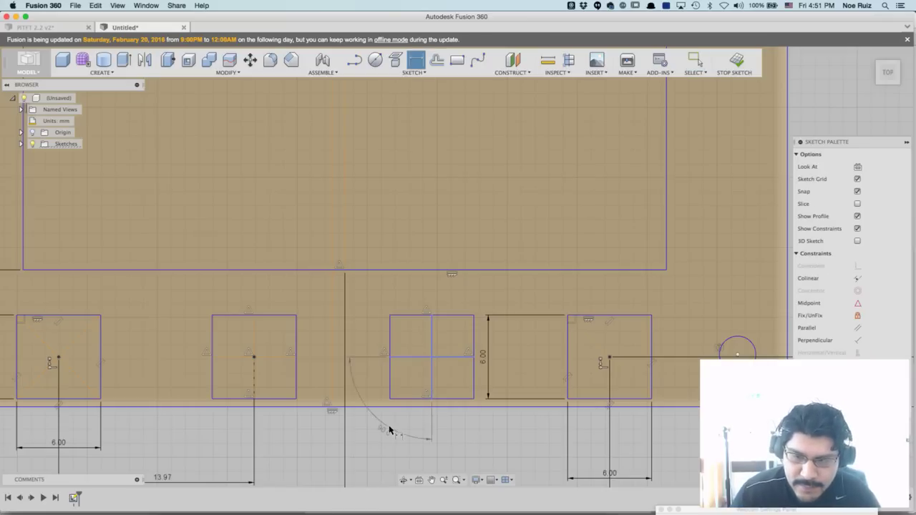
pyautogui.press('Escape')
pyautogui.press('Delete')
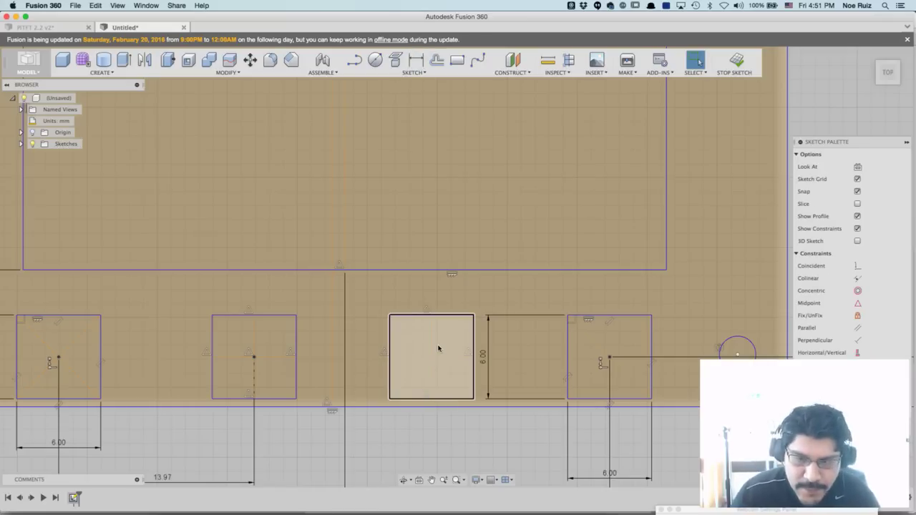
# Draw a 3 mm diameter circle at the centre of the leftmost button square.
pyautogui.scroll(-5, 439, 349)
pyautogui.click(375, 61)
pyautogui.scroll(5, 269, 349)
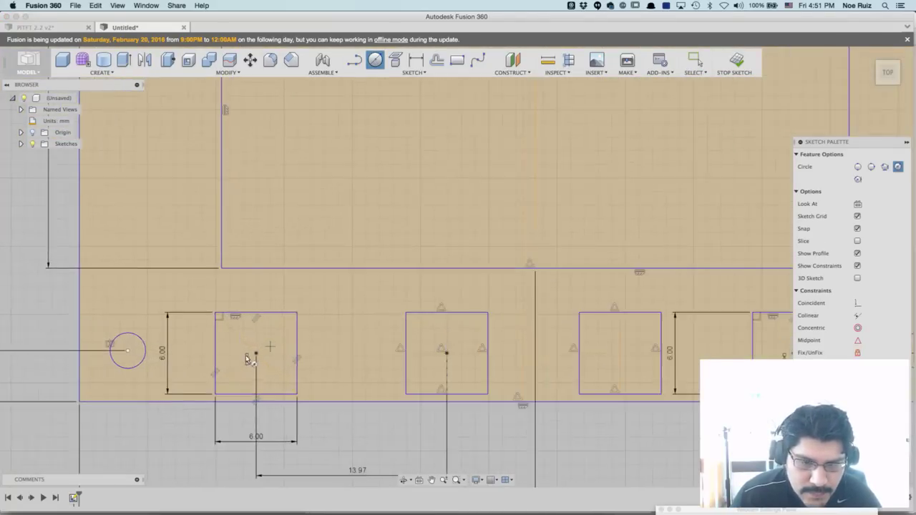
pyautogui.scroll(2, 246, 358)
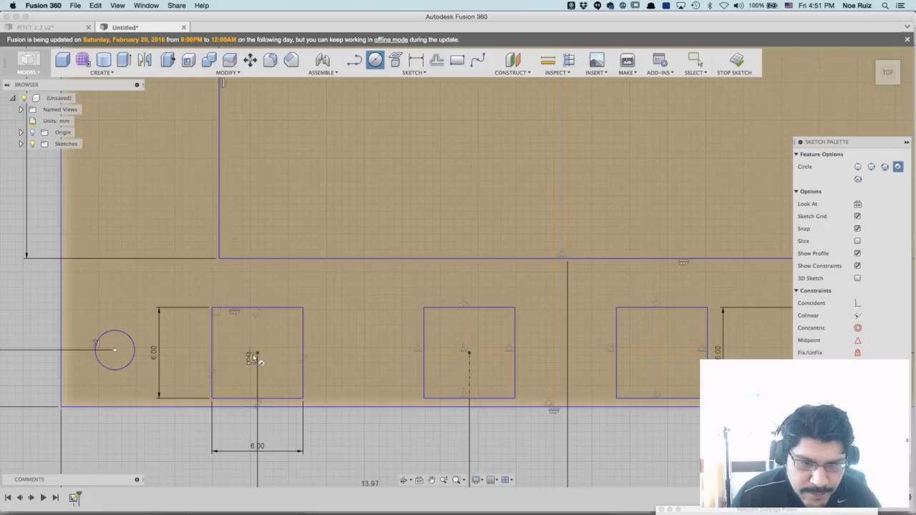
pyautogui.click(257, 354)
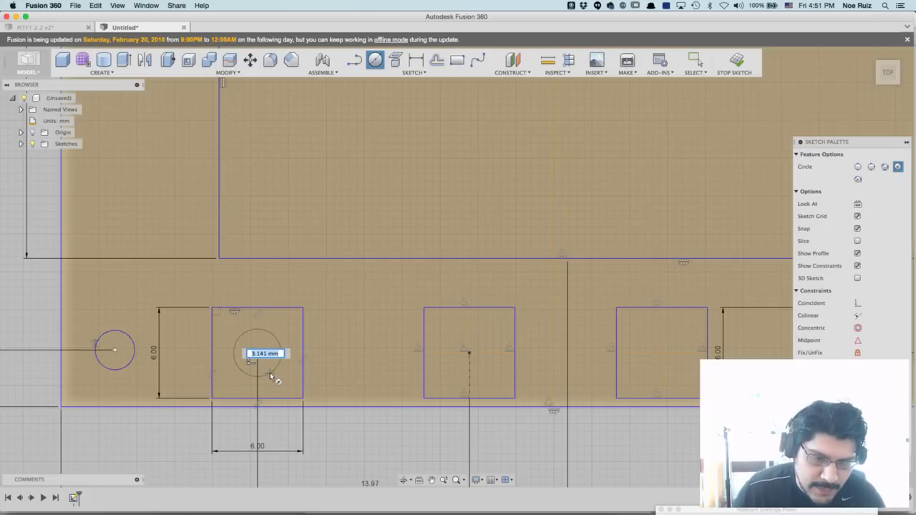
pyautogui.write('3')
pyautogui.press('Return')
pyautogui.press('Escape')
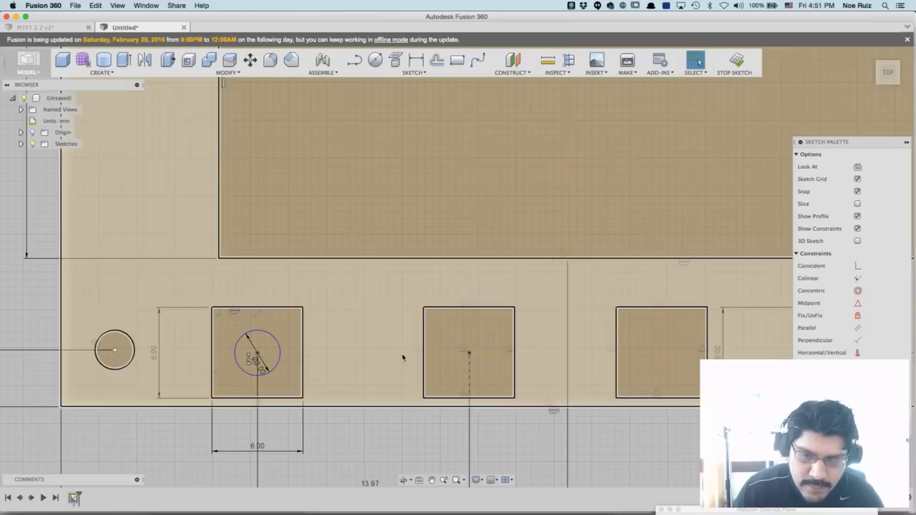
# Draw a circle at the centre of the second button square and set its diameter to 3 mm.
pyautogui.press('c')
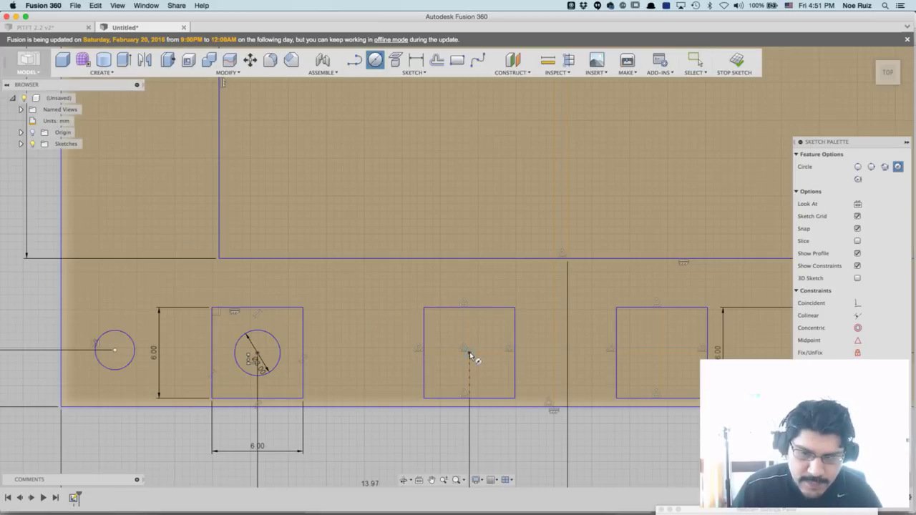
pyautogui.click(469, 353)
pyautogui.write('3')
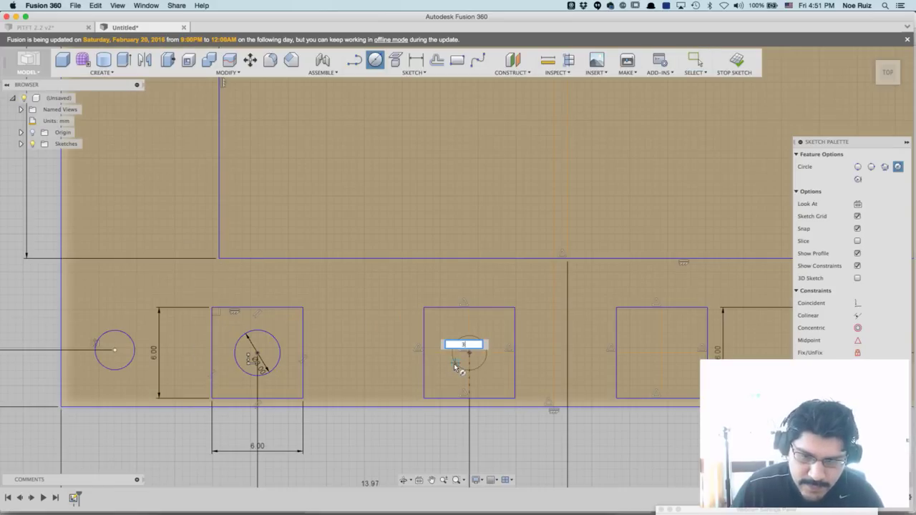
pyautogui.press('Return')
pyautogui.press('Escape')
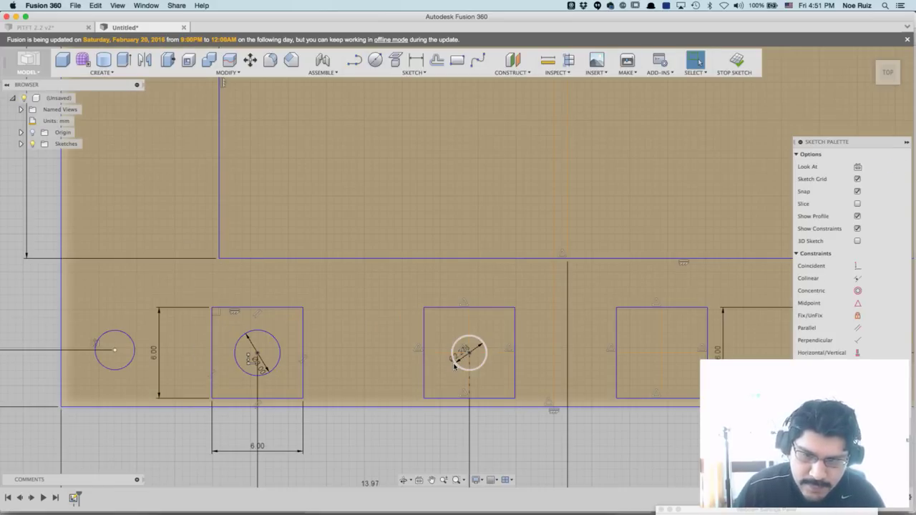
pyautogui.doubleClick(457, 361)
pyautogui.write('3')
pyautogui.press('Return')
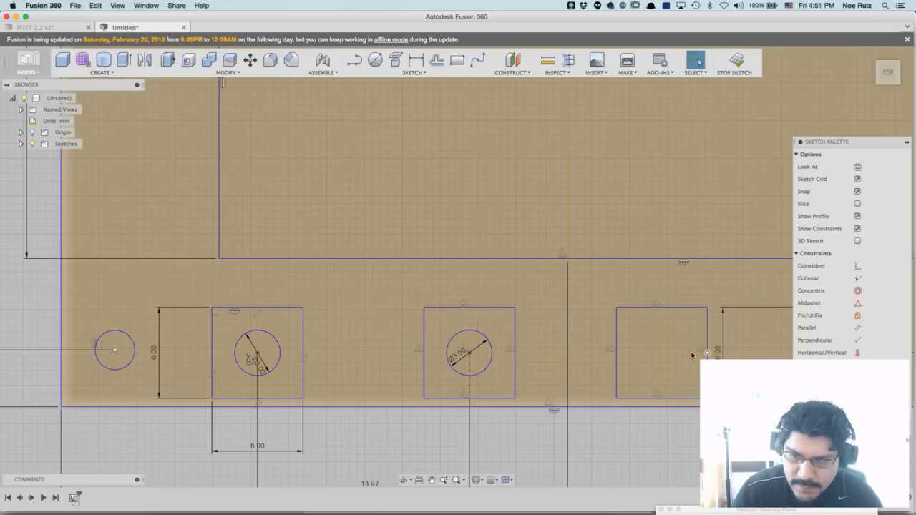
# Draw a 3 mm diameter circle at the centre of the third button square.
pyautogui.press('c')
pyautogui.write('3')
pyautogui.press('Return')
pyautogui.press('Escape')
# Draw a 3 mm diameter circle at the centre of the rightmost button square.
pyautogui.scroll(-2, 609, 386)
pyautogui.scroll(-1, 608, 386)
pyautogui.moveTo(566, 385); pyautogui.dragTo(429, 368, button='middle')
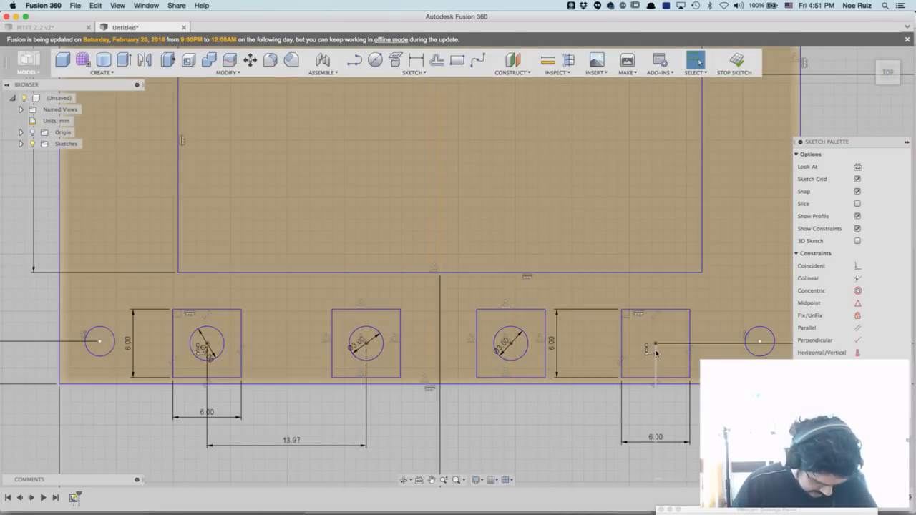
pyautogui.press('c')
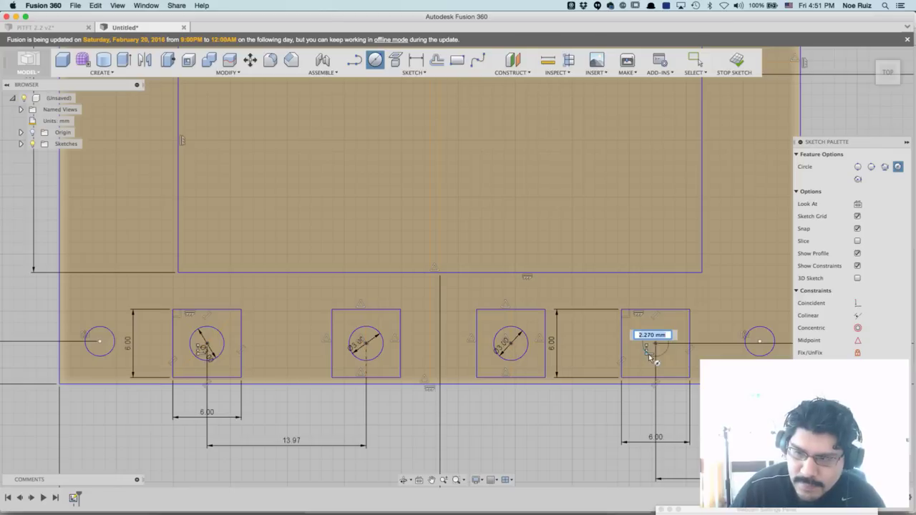
pyautogui.press('Return')
pyautogui.press('Escape')
# Review the whole sketch and its upper edge, then switch to Chrome and check the fabrication print for the pin header's dimensions.
pyautogui.scroll(-3, 648, 353)
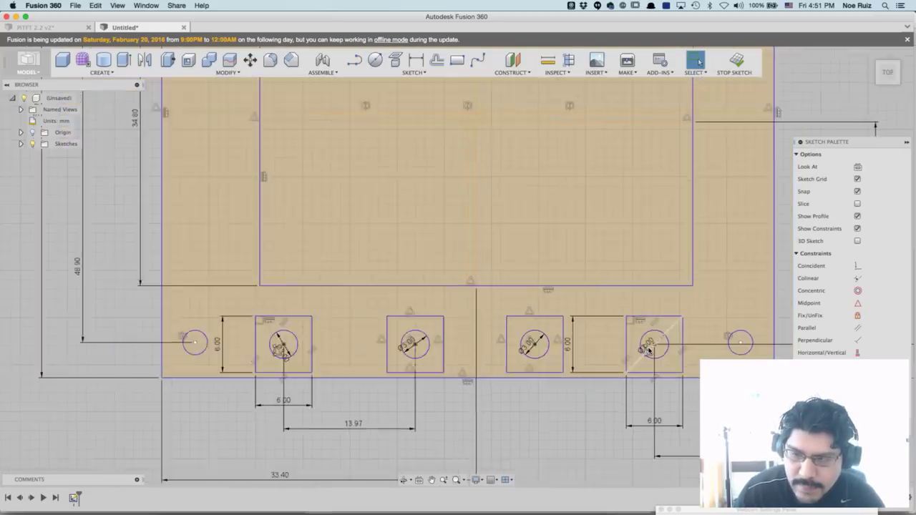
pyautogui.scroll(-4, 649, 350)
pyautogui.moveTo(585, 170)
pyautogui.mouseDown(button='middle')
pyautogui.moveTo(532, 169)
pyautogui.moveTo(509, 192)
pyautogui.mouseUp(button='middle')
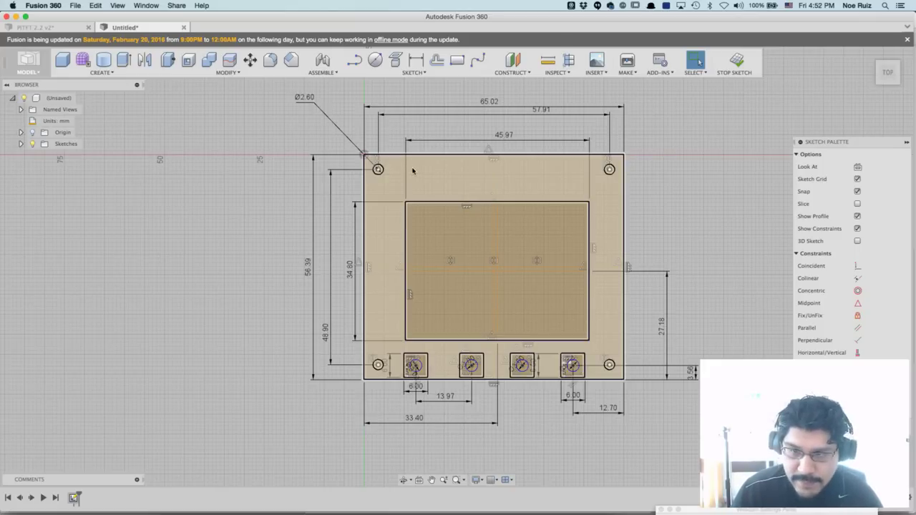
pyautogui.scroll(2, 490, 141)
pyautogui.scroll(3, 490, 140)
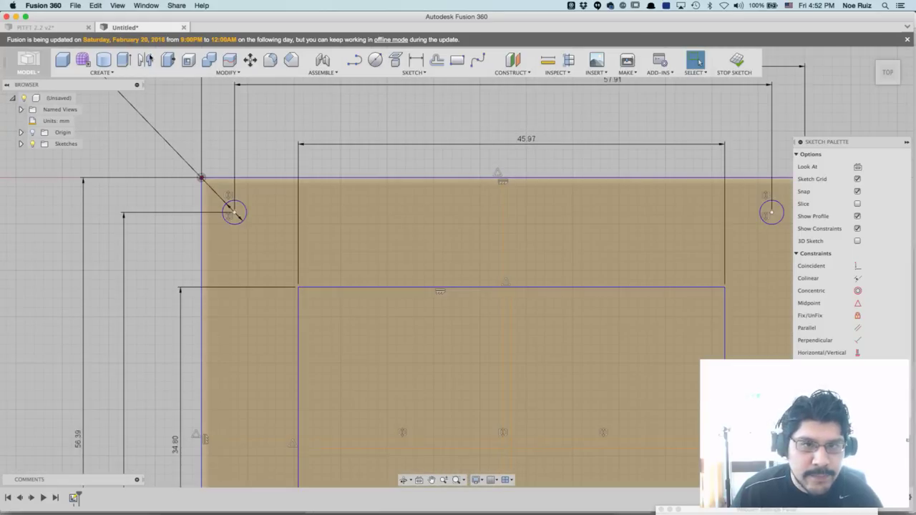
pyautogui.press('super+Tab')
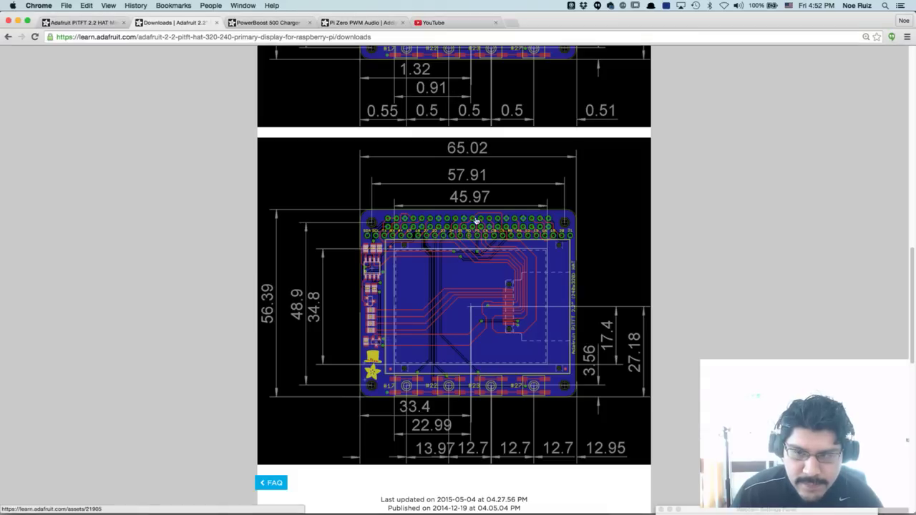
pyautogui.scroll(-2, 494, 220)
pyautogui.scroll(6, 494, 220)
# Switch to Preview and examine the pin header dimensions in the rpi-zero-v1_2_dimensions.pdf drawing.
pyautogui.press('super+Tab')
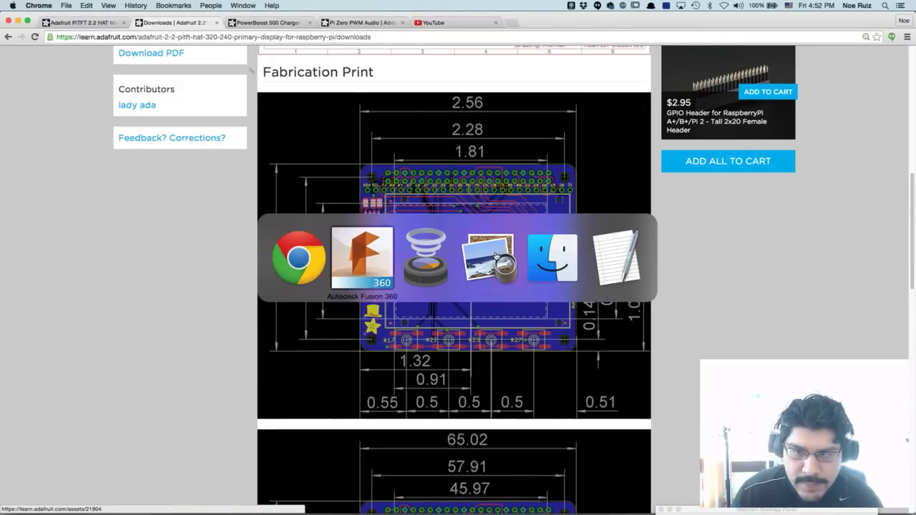
pyautogui.click(489, 258)
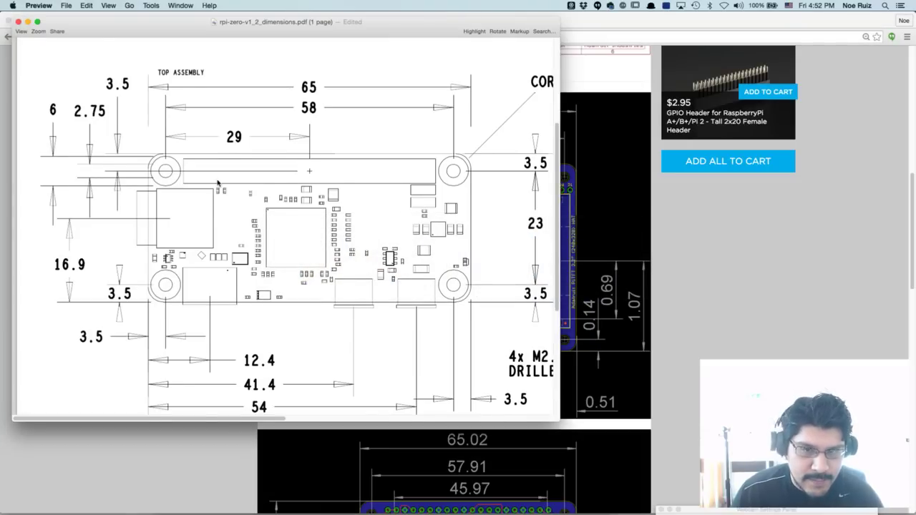
pyautogui.scroll(-2, 218, 182)
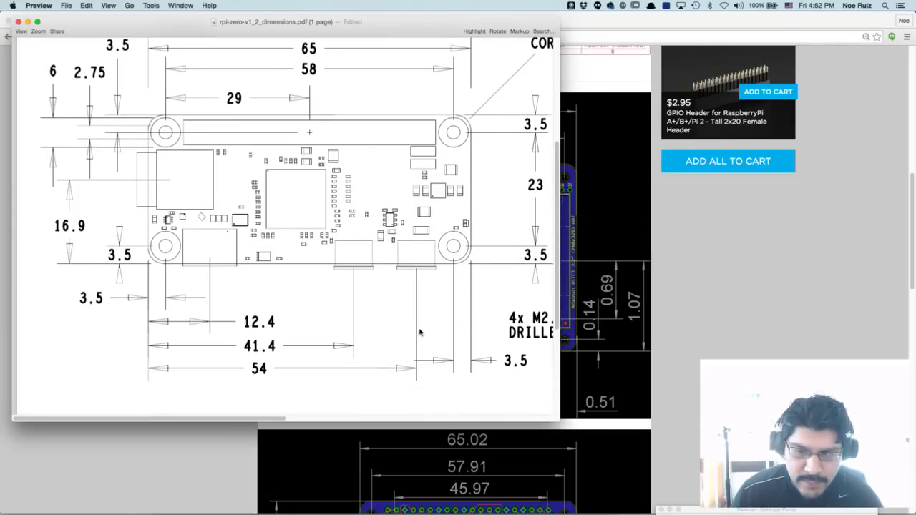
pyautogui.moveTo(559, 421); pyautogui.dragTo(764, 467)
pyautogui.hscroll(10, 551, 381)
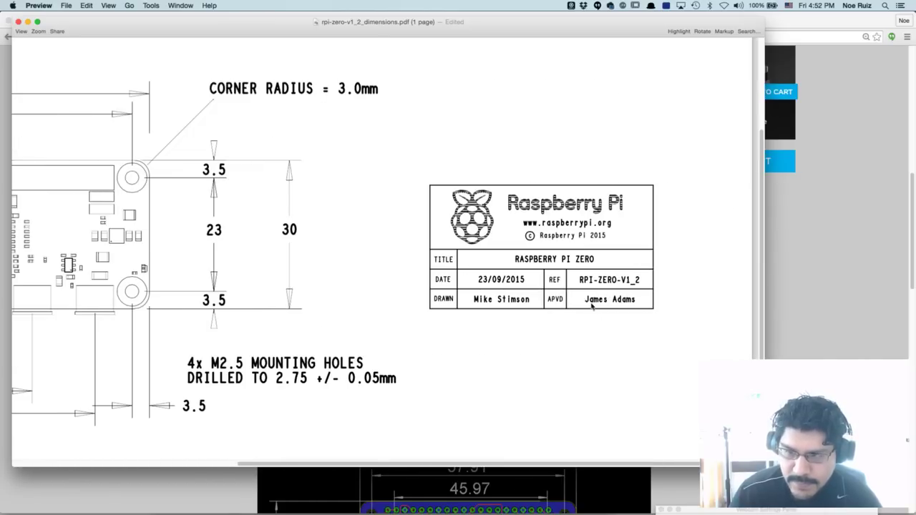
pyautogui.hscroll(-10, 449, 309)
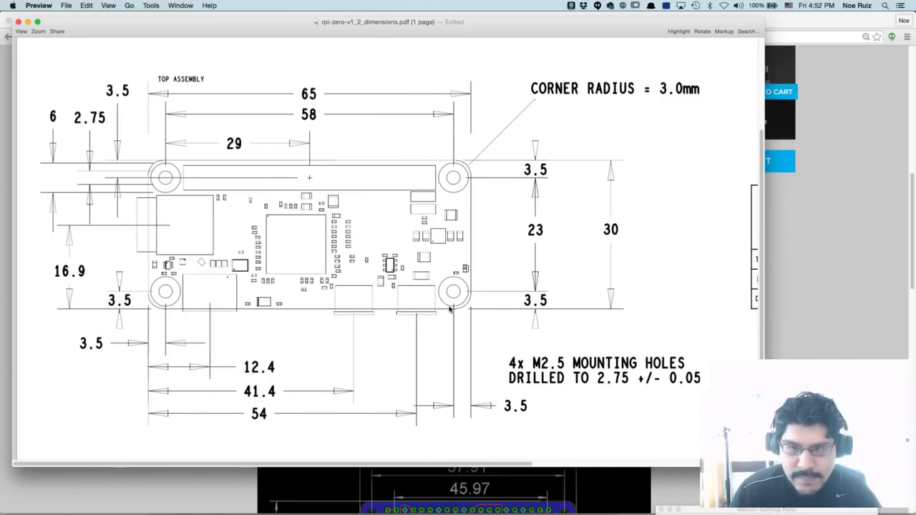
pyautogui.scroll(3, 249, 155)
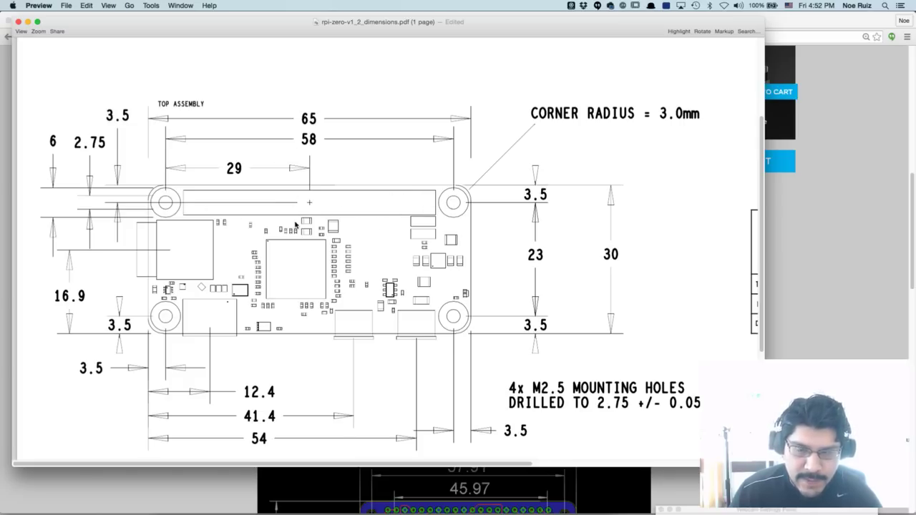
pyautogui.scroll(6, 341, 202)
pyautogui.scroll(-4, 302, 271)
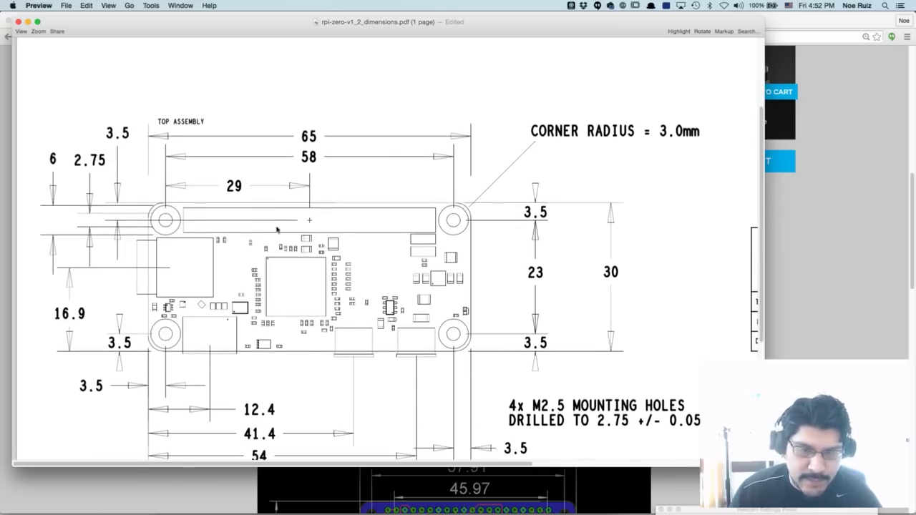
# Switch back to Fusion 360 and open the PiTFT 2.2 v2 design to consult its pin header rectangle.
pyautogui.press('super+Tab')
pyautogui.press('super+Tab')
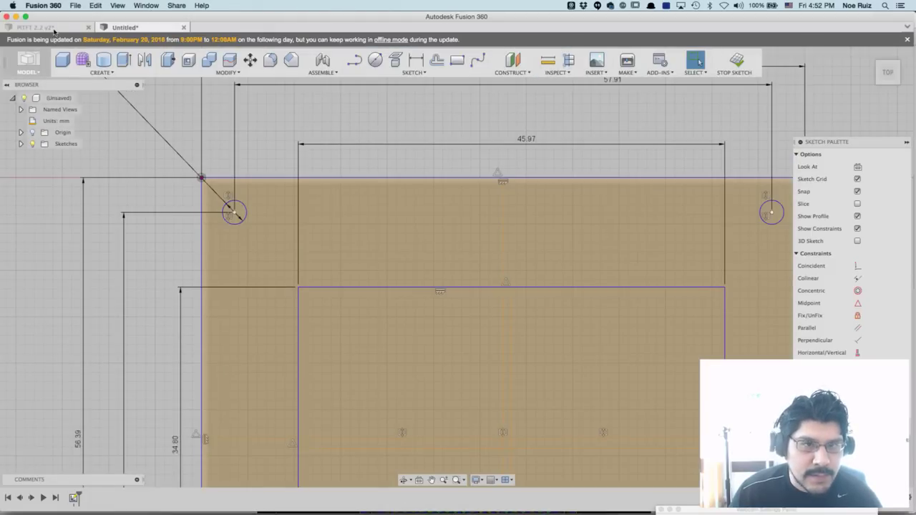
pyautogui.click(42, 28)
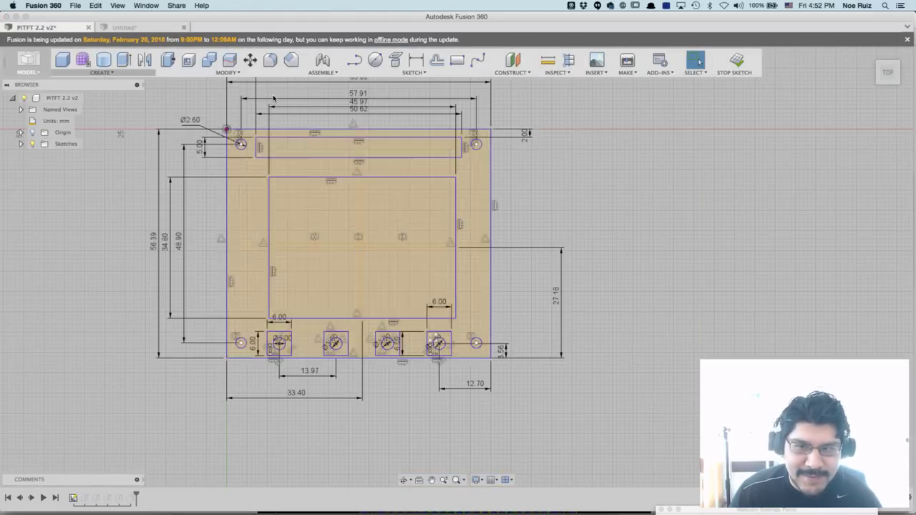
# Examine the pin header rectangle's width and height in the PiTFT 2.2 v2 sketch and return to the untitled design.
pyautogui.scroll(8, 286, 106)
pyautogui.scroll(-5, 420, 152)
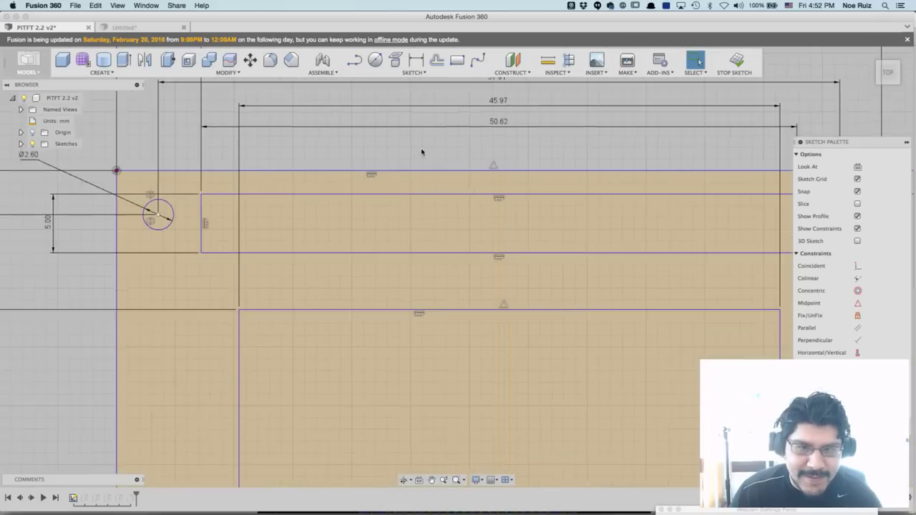
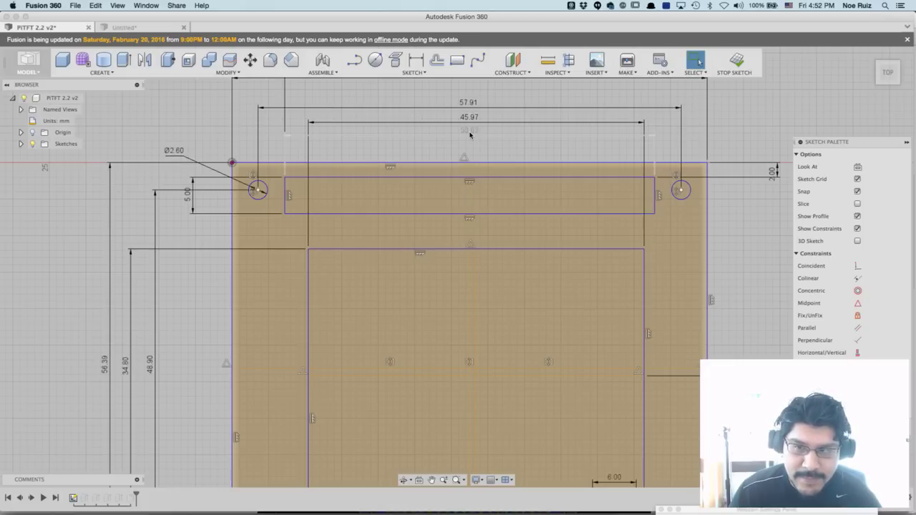
pyautogui.click(470, 135)
pyautogui.click(156, 29)
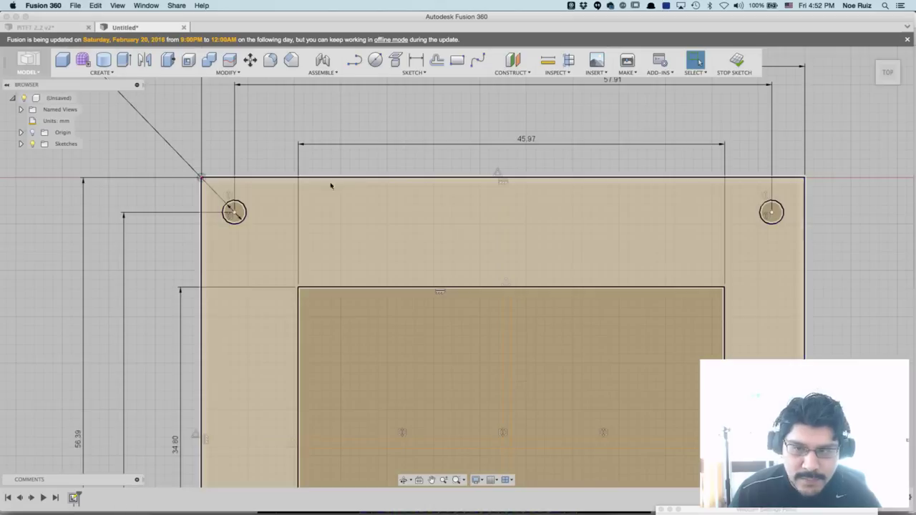
# Draw a 50.6 by 5 mm rectangle for the pin header between the board's upper edge and the display outline.
pyautogui.click(456, 60)
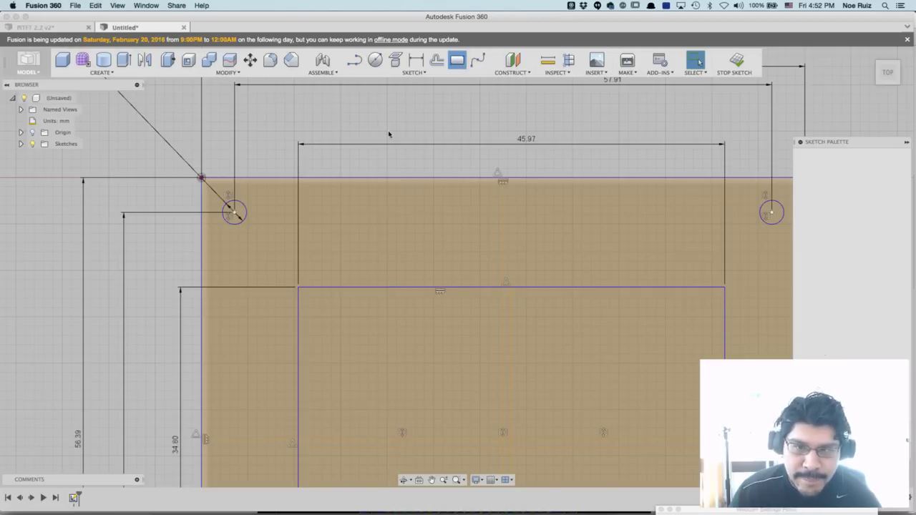
pyautogui.click(276, 205)
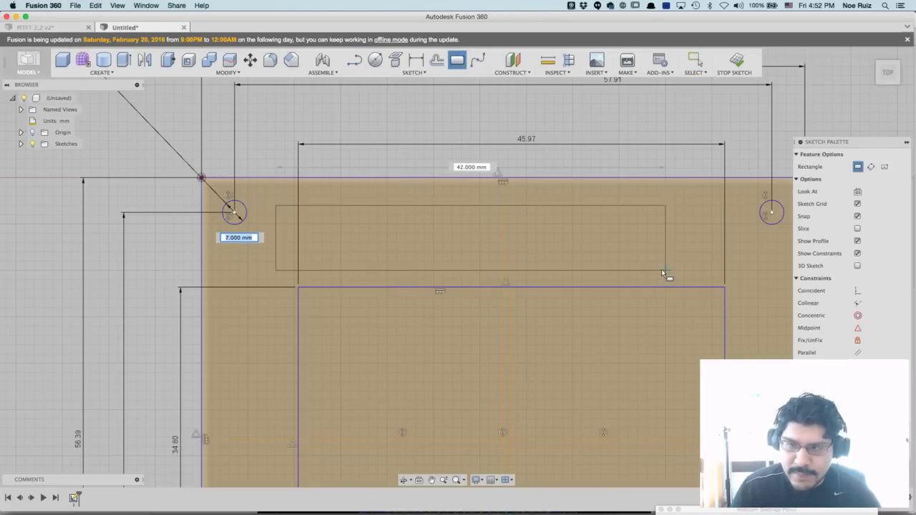
pyautogui.write('5')
pyautogui.press('Tab')
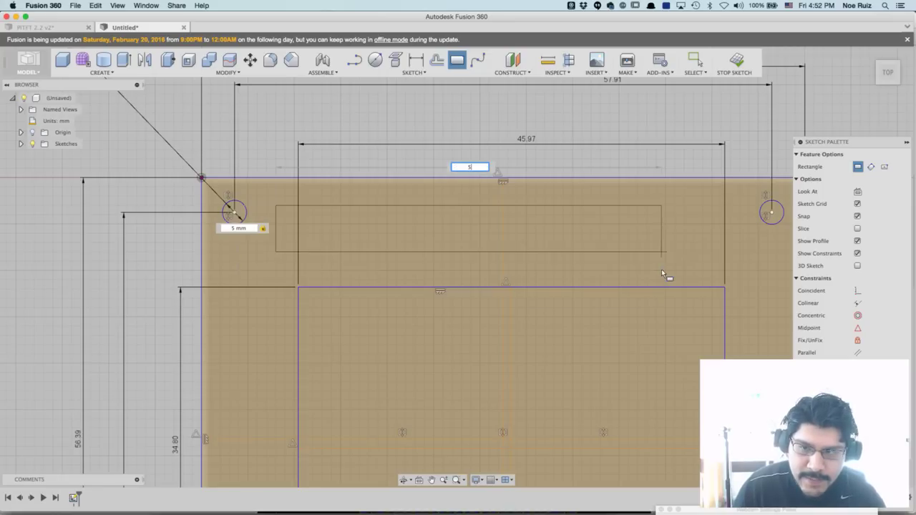
pyautogui.write('503')
pyautogui.press('BackSpace')
pyautogui.press('BackSpace')
pyautogui.press('BackSpace')
pyautogui.write('5')
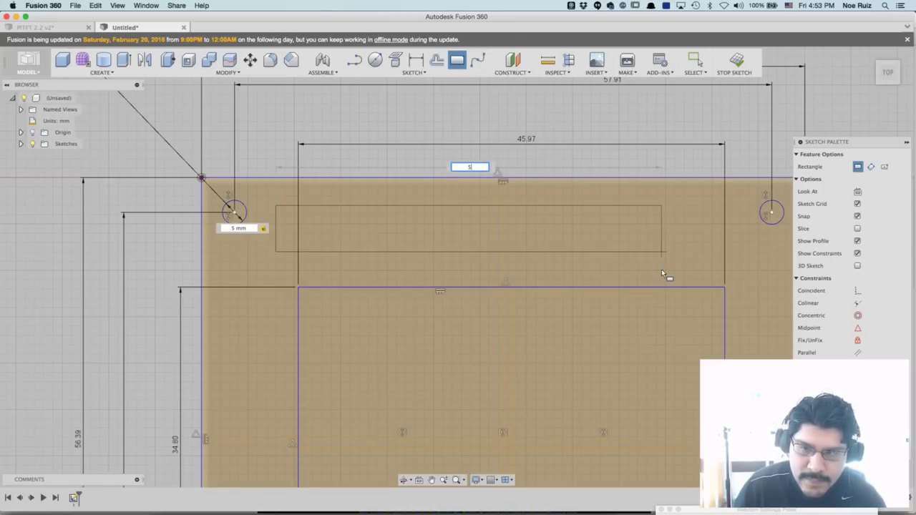
pyautogui.write('0.5')
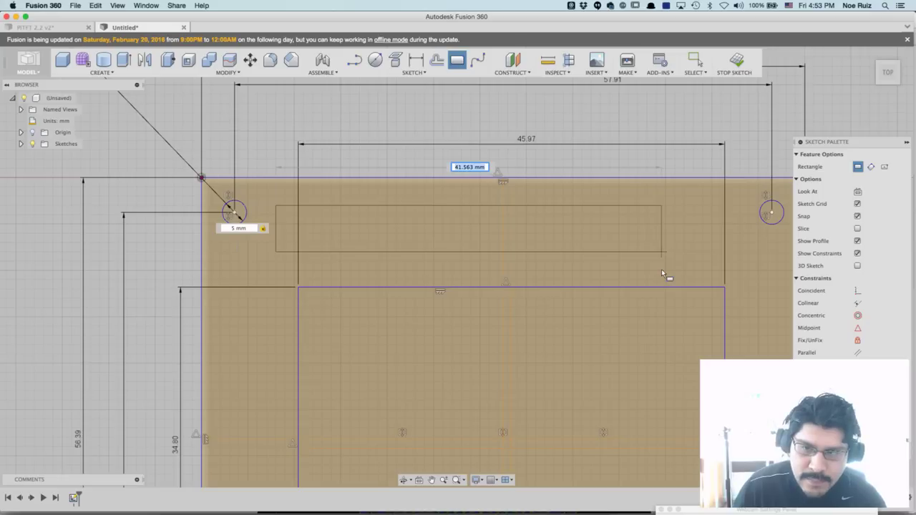
pyautogui.write('6')
pyautogui.press('Tab')
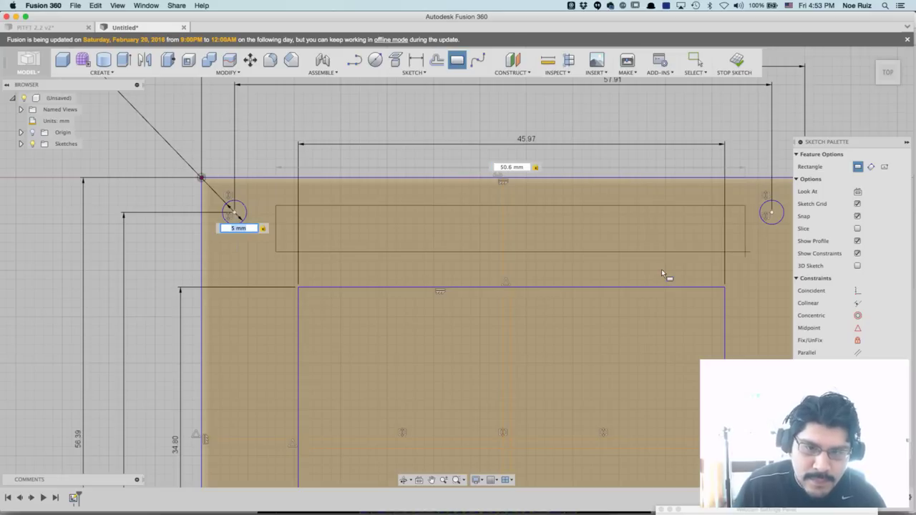
pyautogui.press('Return')
pyautogui.press('Escape')
# Dimension the gap between the board's upper edge and the pin header rectangle's upper edge as 2 mm.
pyautogui.scroll(-3, 562, 204)
pyautogui.scroll(3, 482, 135)
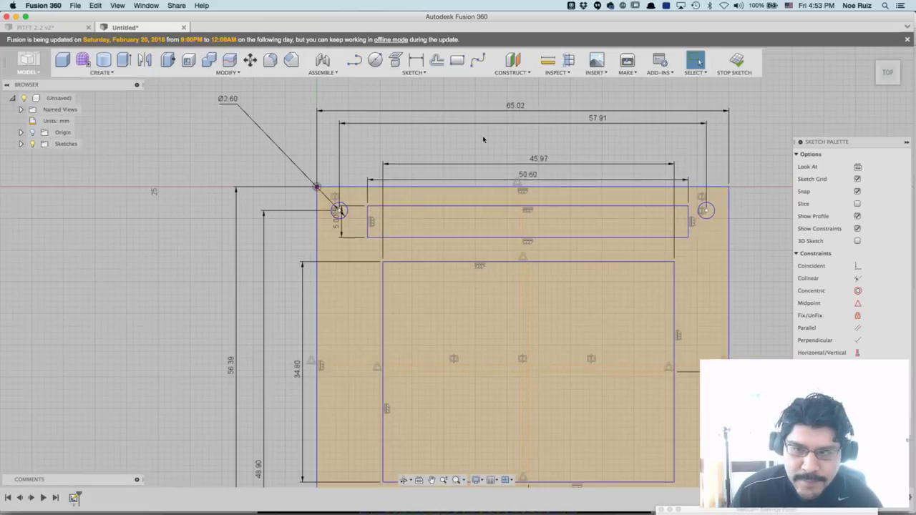
pyautogui.click(418, 62)
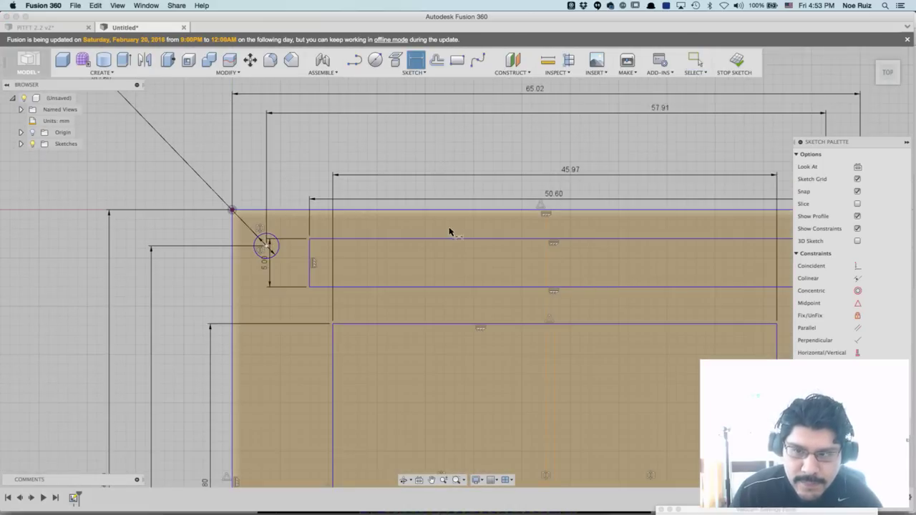
pyautogui.click(472, 212)
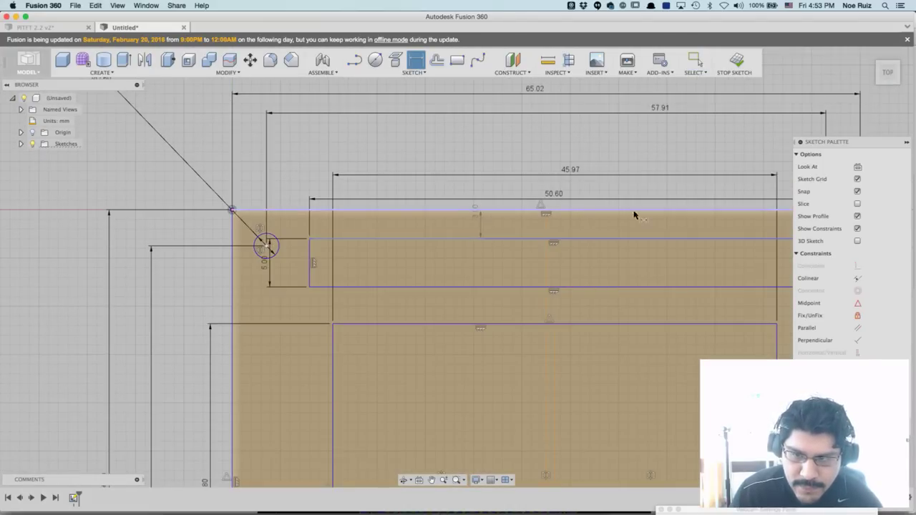
pyautogui.scroll(-4, 727, 217)
pyautogui.moveTo(727, 217); pyautogui.dragTo(491, 219, button='middle')
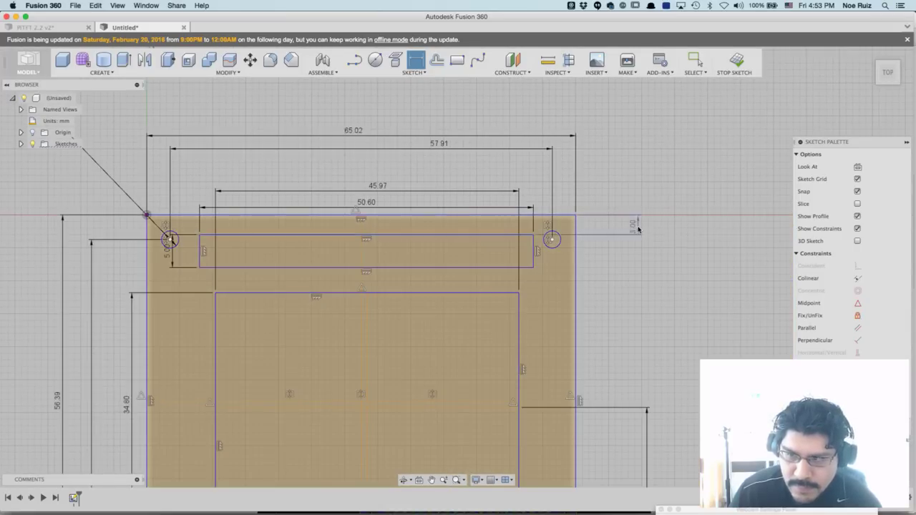
pyautogui.click(638, 226)
pyautogui.press('Return')
# Dimension the distance from the board's left edge to the pin header rectangle's left edge as 7 mm.
pyautogui.press('d')
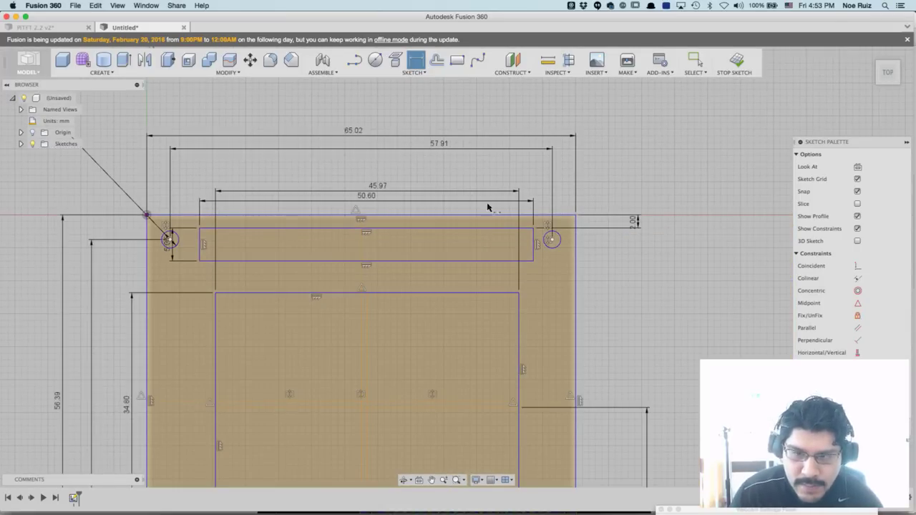
pyautogui.click(199, 254)
pyautogui.click(147, 257)
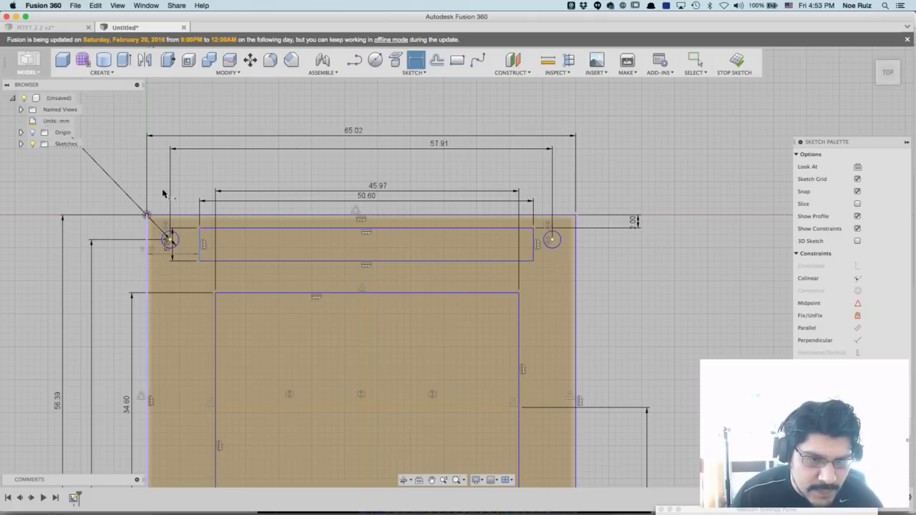
pyautogui.click(197, 170)
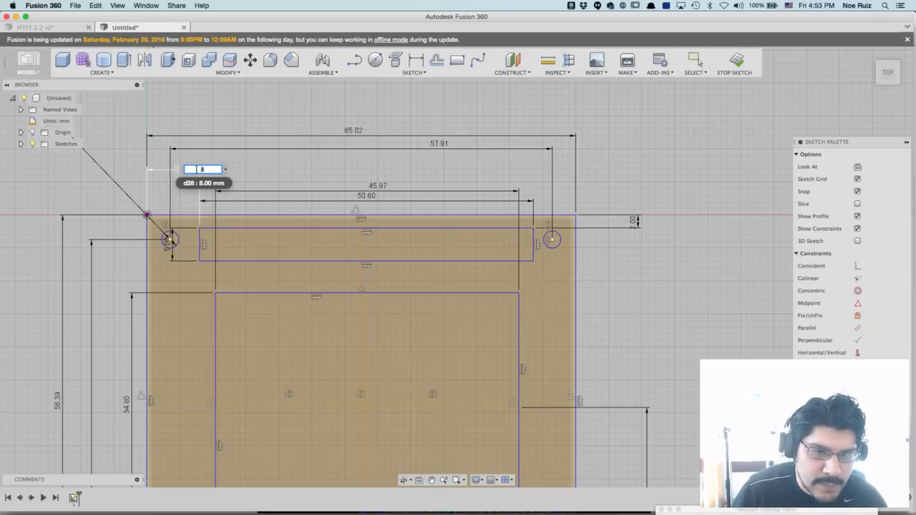
pyautogui.press('Return')
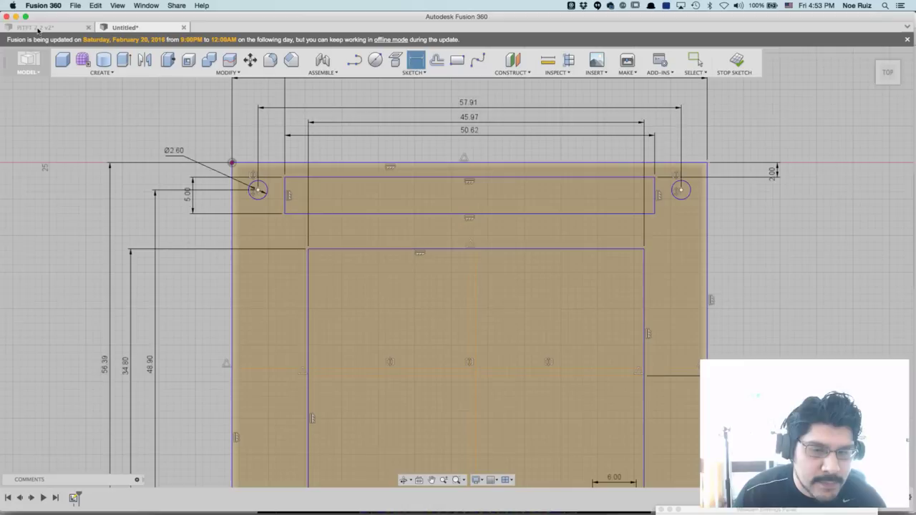
# Check the header placement in the PiTFT 2.2 v2 sketch and set the untitled design's header offset from the left edge to 7.2 mm.
pyautogui.click(38, 28)
pyautogui.scroll(-2, 168, 123)
pyautogui.moveTo(184, 122); pyautogui.dragTo(193, 197, button='middle')
pyautogui.click(125, 27)
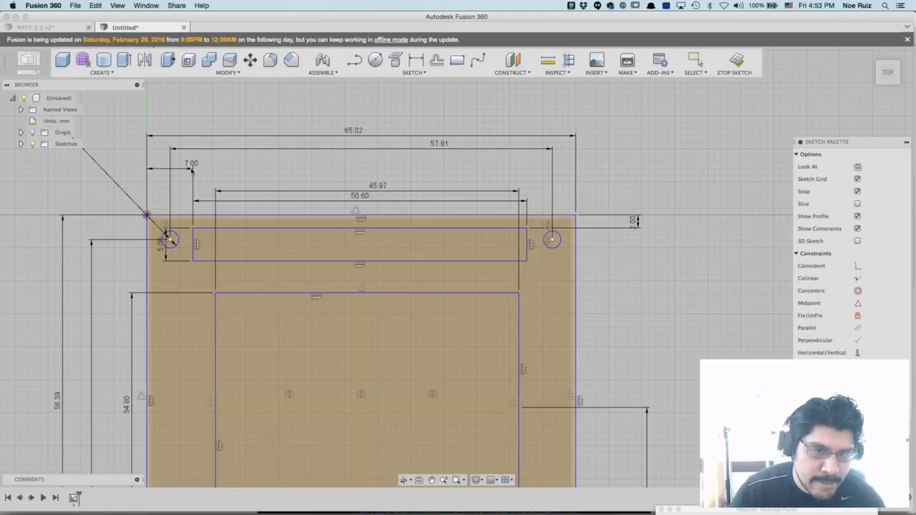
pyautogui.click(191, 170)
pyautogui.write('7.2')
pyautogui.press('Return')
# Finish the board sketch and expand the Sketches folder in the browser.
pyautogui.scroll(-4, 494, 127)
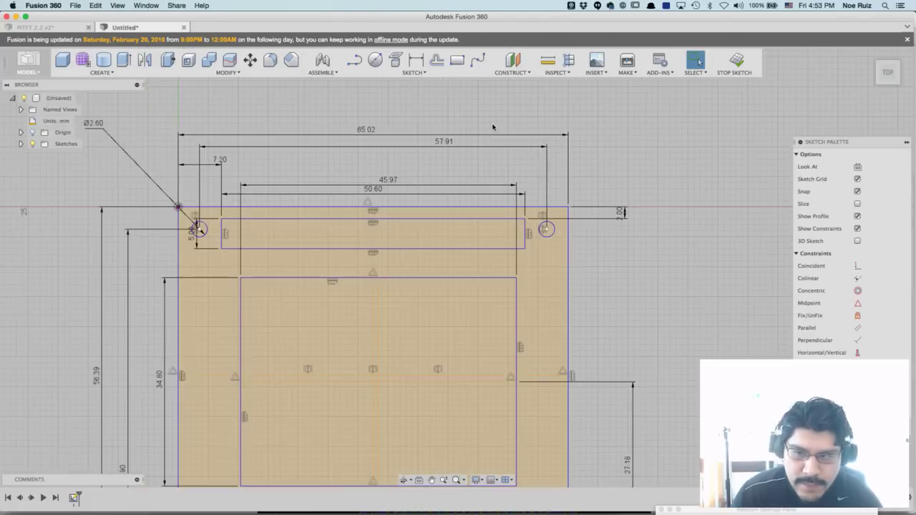
pyautogui.scroll(-2, 506, 127)
pyautogui.click(737, 63)
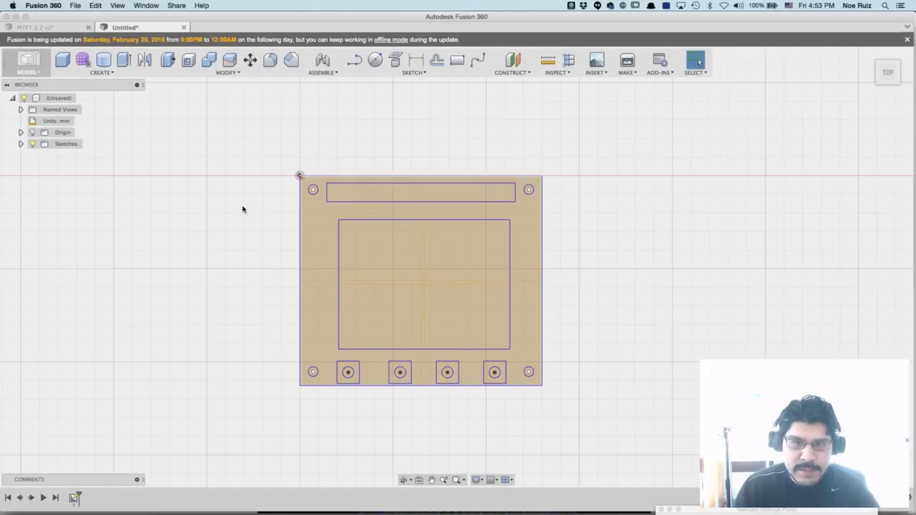
pyautogui.click(21, 144)
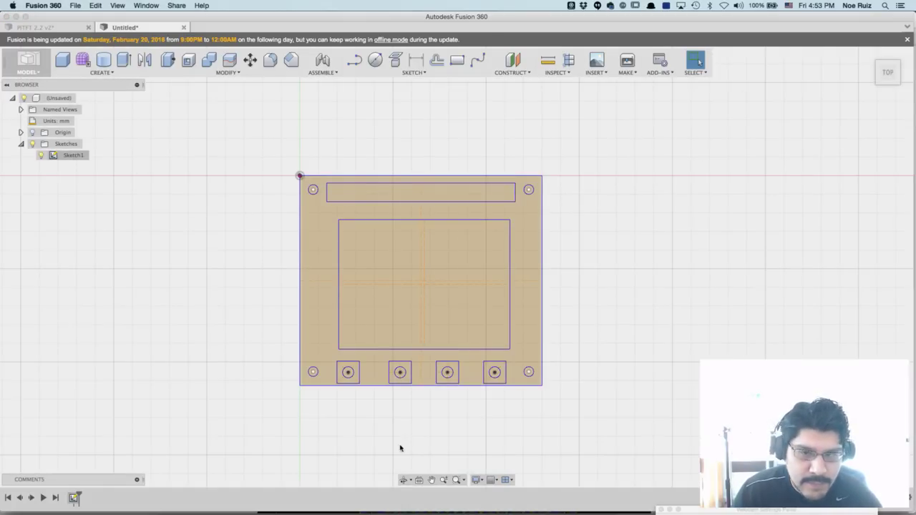
# Extrude all profiles of the board sketch by -1.6 mm as a new body.
pyautogui.moveTo(264, 352)
pyautogui.keyDown('shift'); pyautogui.mouseDown(button='middle')
pyautogui.moveTo(263, 330)
pyautogui.moveTo(293, 379)
pyautogui.moveTo(276, 373)
pyautogui.moveTo(277, 356)
pyautogui.mouseUp(button='middle'); pyautogui.keyUp('shift')
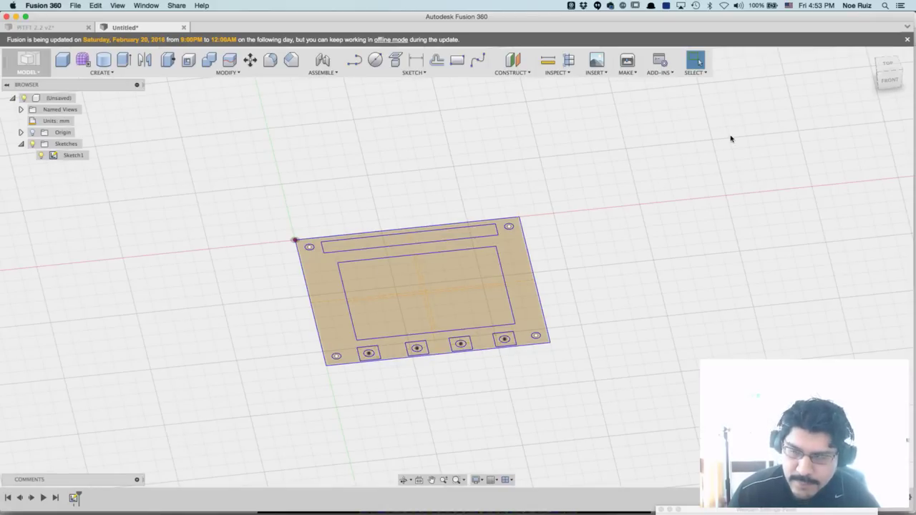
pyautogui.press('e')
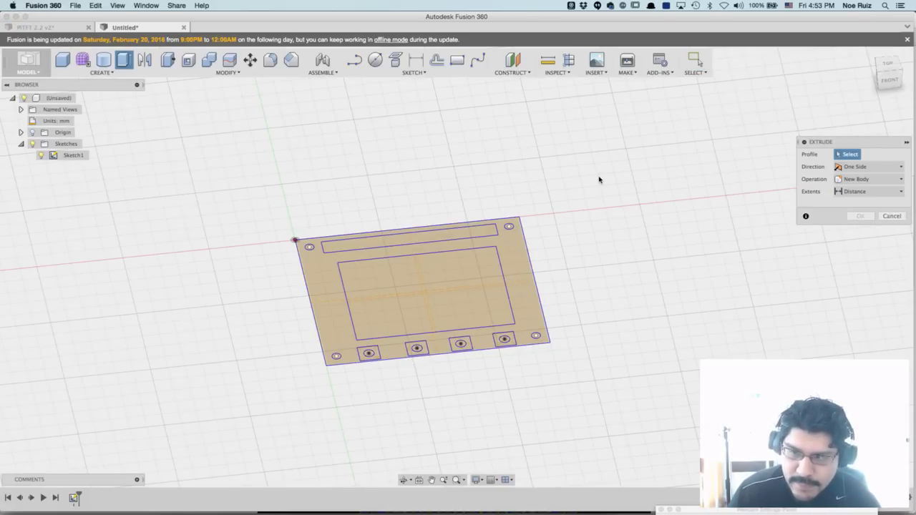
pyautogui.moveTo(599, 180); pyautogui.dragTo(497, 265)
pyautogui.moveTo(408, 331); pyautogui.dragTo(208, 419)
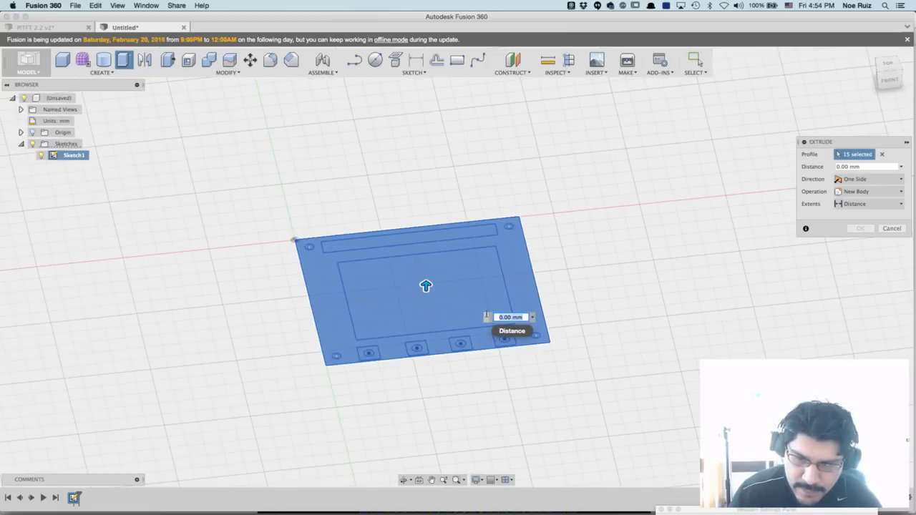
pyautogui.write('.6')
pyautogui.keyDown('shift'); pyautogui.moveTo(626, 344); pyautogui.dragTo(627, 321, button='middle'); pyautogui.keyUp('shift')
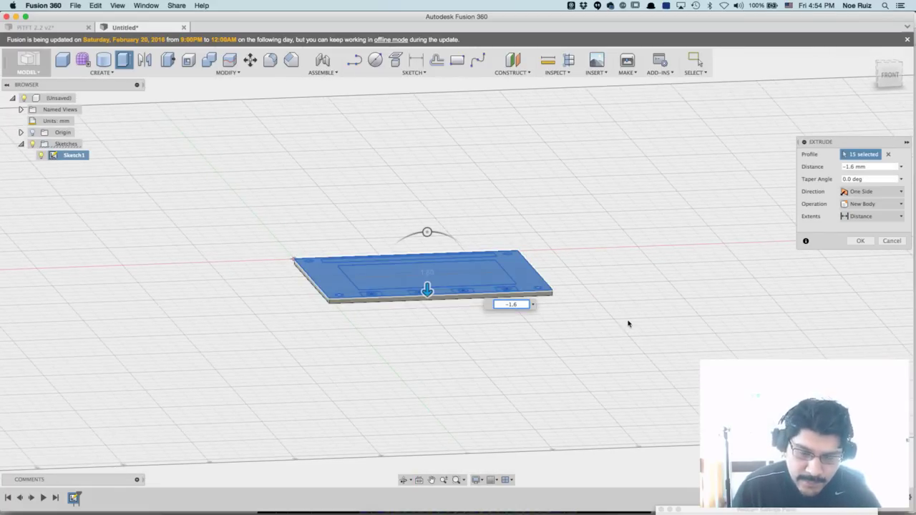
pyautogui.press('Return')
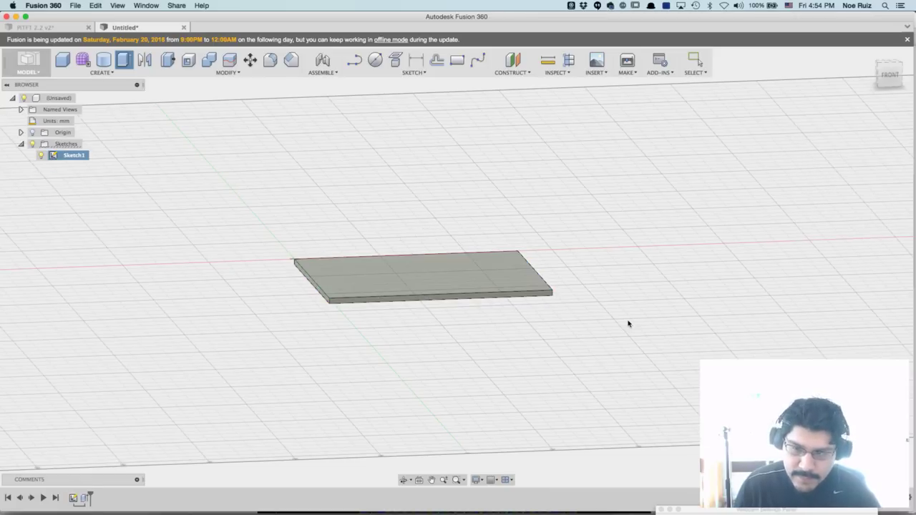
# Show Sketch1 again on the extruded board and inspect the mounting hole circles.
pyautogui.keyDown('shift'); pyautogui.moveTo(342, 222); pyautogui.dragTo(374, 238, button='middle'); pyautogui.keyUp('shift')
pyautogui.click(41, 167)
pyautogui.scroll(3, 391, 305)
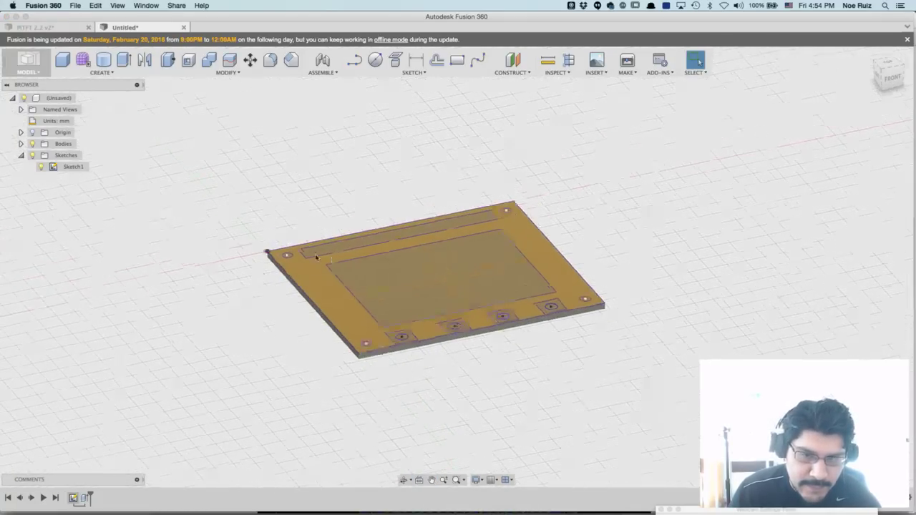
pyautogui.scroll(5, 244, 243)
pyautogui.scroll(5, 286, 266)
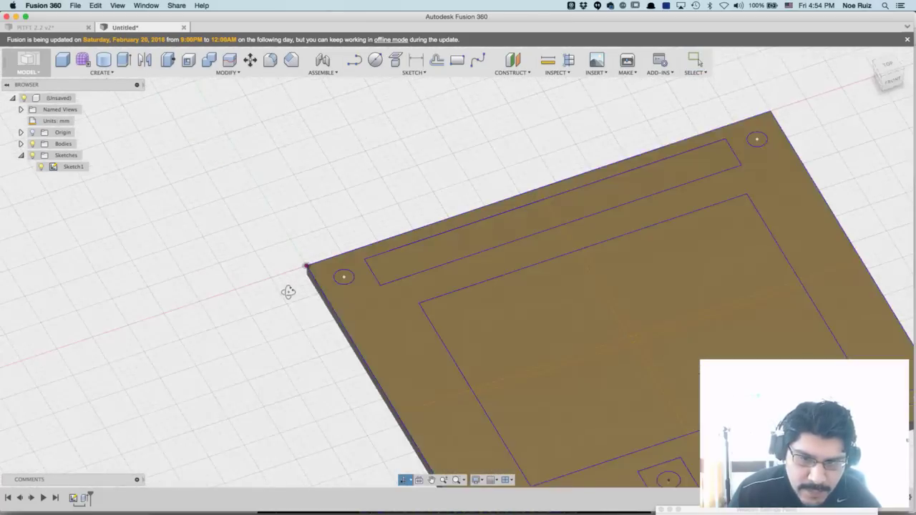
pyautogui.scroll(3, 330, 266)
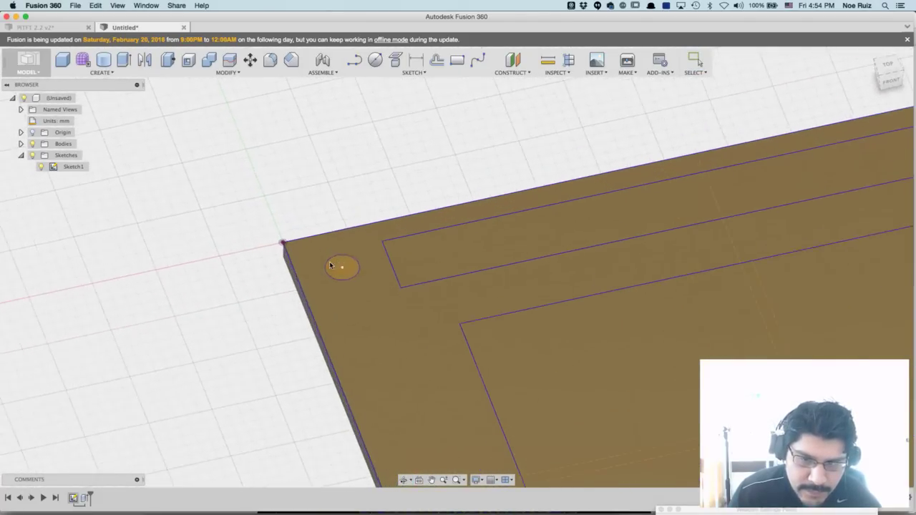
pyautogui.scroll(-3, 328, 266)
pyautogui.scroll(-3, 300, 265)
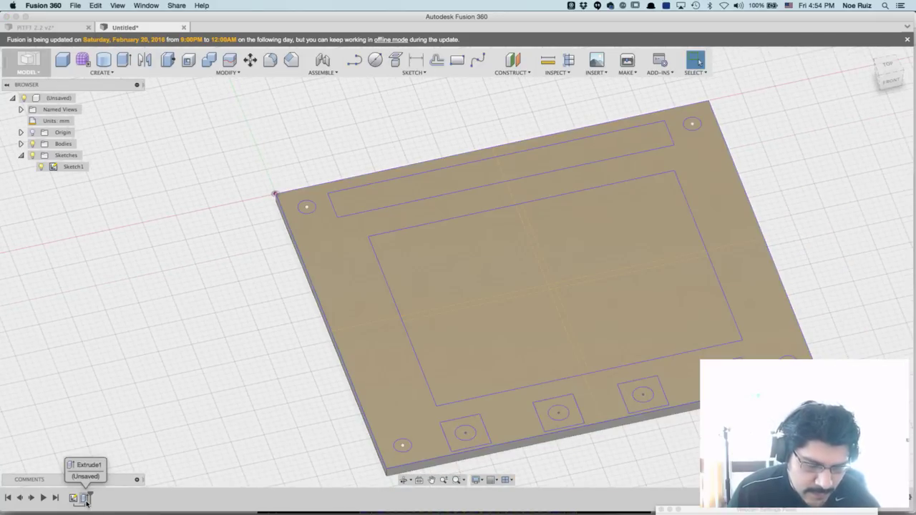
# Edit the board extrusion to exclude the four corner mounting hole circles from its profiles.
pyautogui.doubleClick(85, 499)
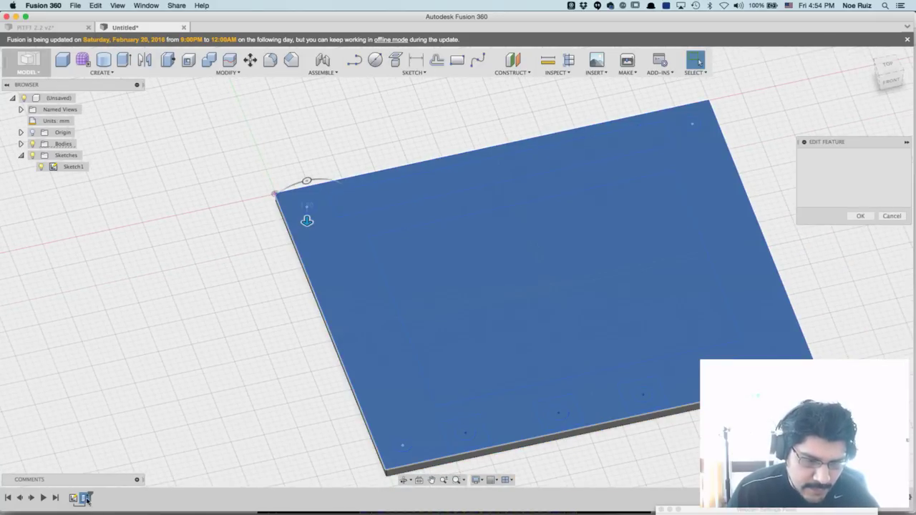
pyautogui.scroll(5, 291, 205)
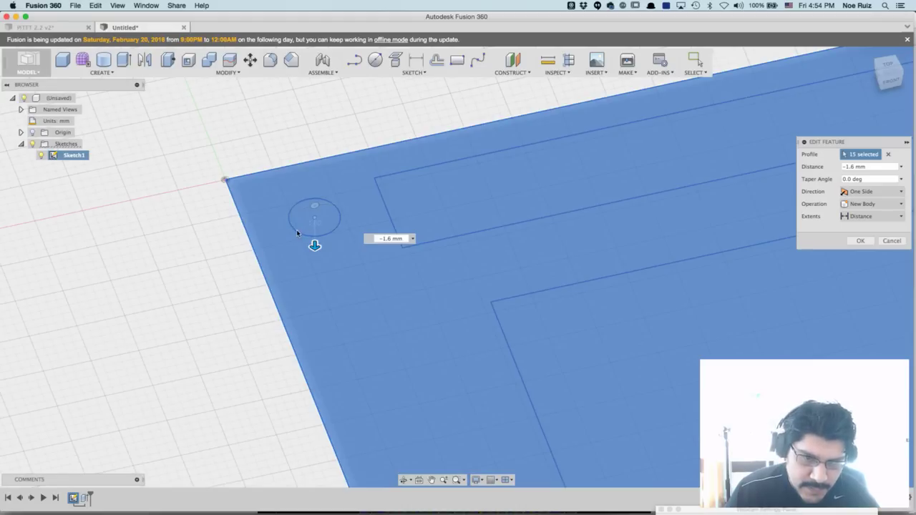
pyautogui.click(305, 224)
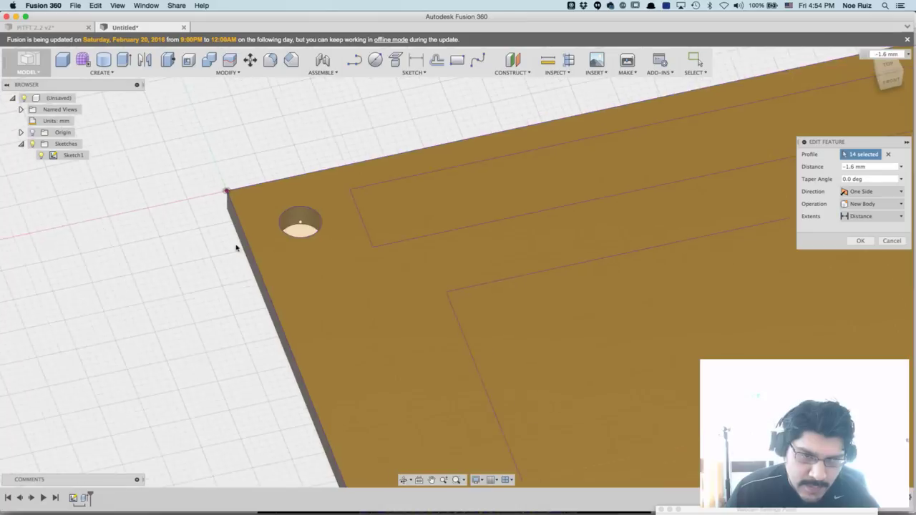
pyautogui.scroll(5, 271, 173)
pyautogui.scroll(-5, 313, 394)
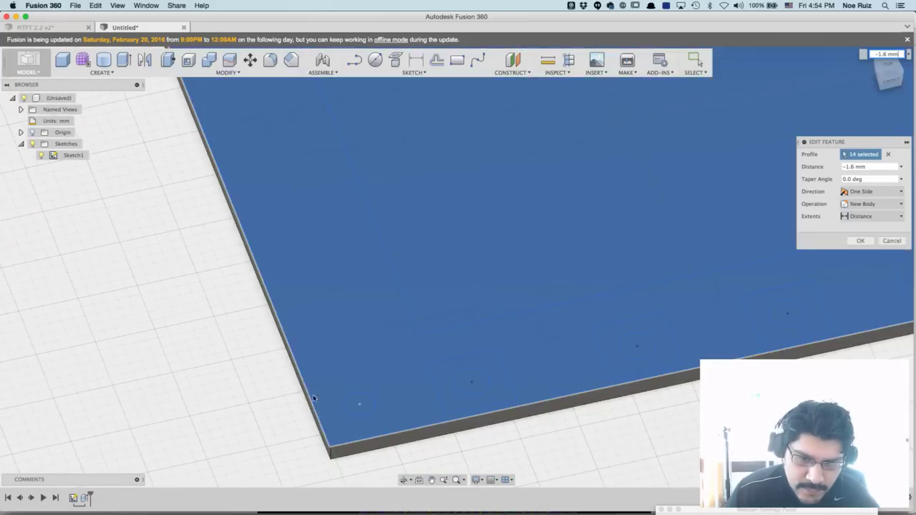
pyautogui.click(353, 407)
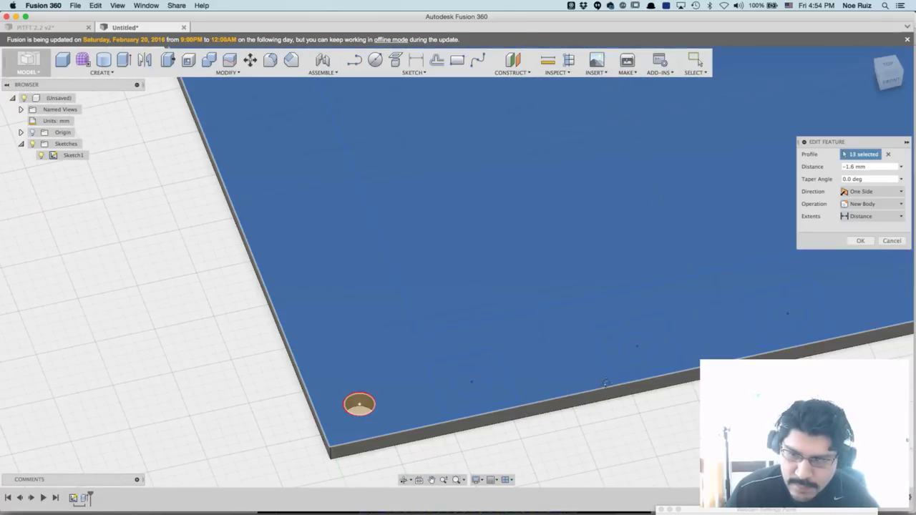
pyautogui.moveTo(852, 355); pyautogui.dragTo(310, 370, button='middle')
pyautogui.click(504, 271)
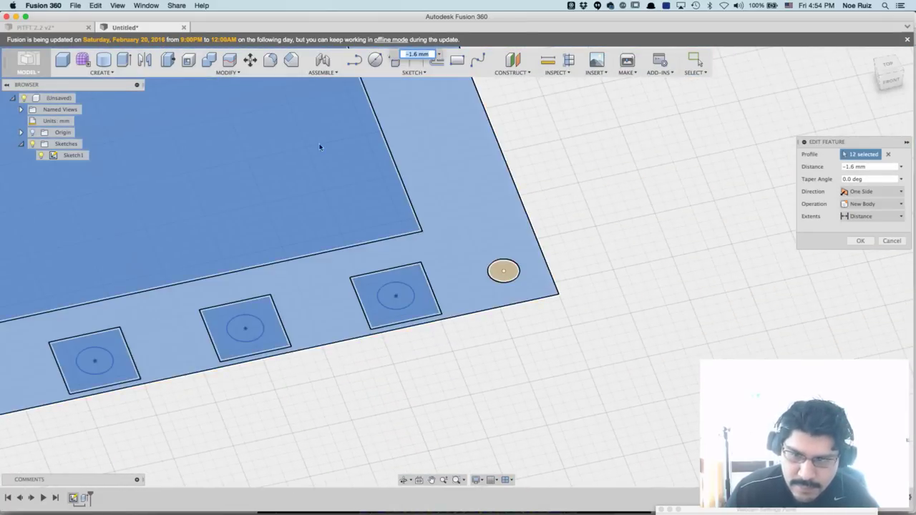
pyautogui.scroll(5, 360, 157)
pyautogui.moveTo(360, 158); pyautogui.dragTo(362, 248, button='middle')
pyautogui.click(406, 192)
pyautogui.click(856, 242)
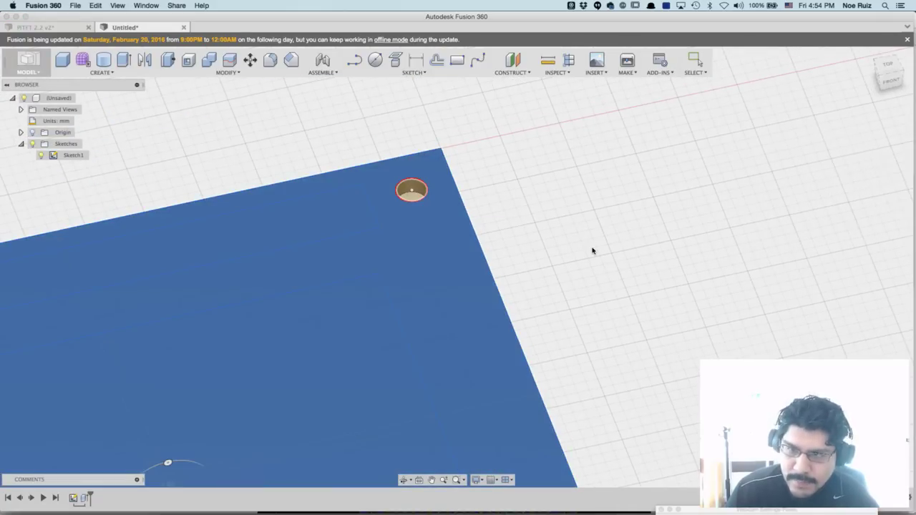
pyautogui.scroll(-5, 593, 250)
pyautogui.moveTo(494, 259); pyautogui.dragTo(496, 246, button='middle')
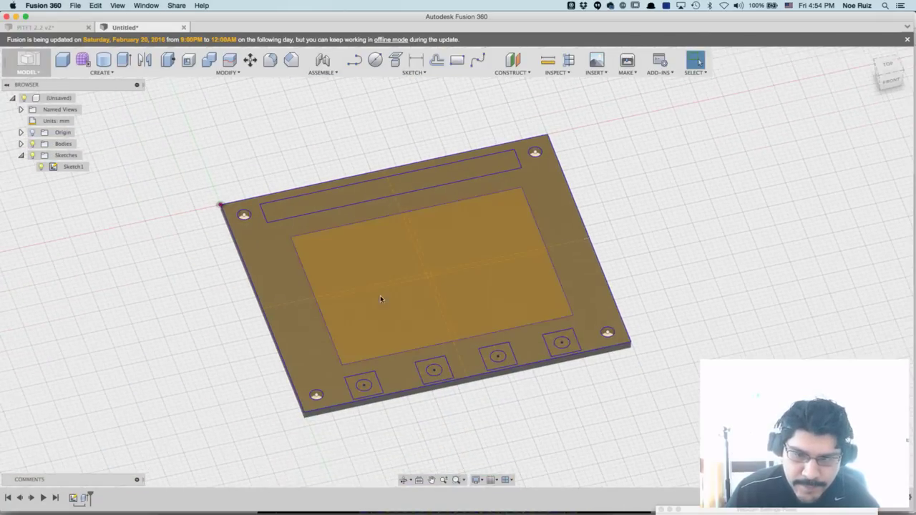
pyautogui.scroll(2, 377, 297)
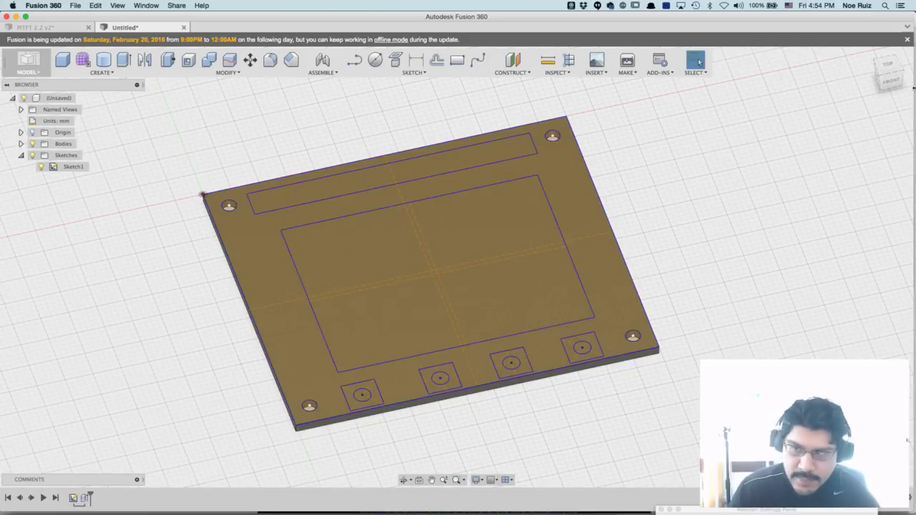
# Fillet the board's two vertical corner edges on the origin side with a 3 mm radius.
pyautogui.click(892, 81)
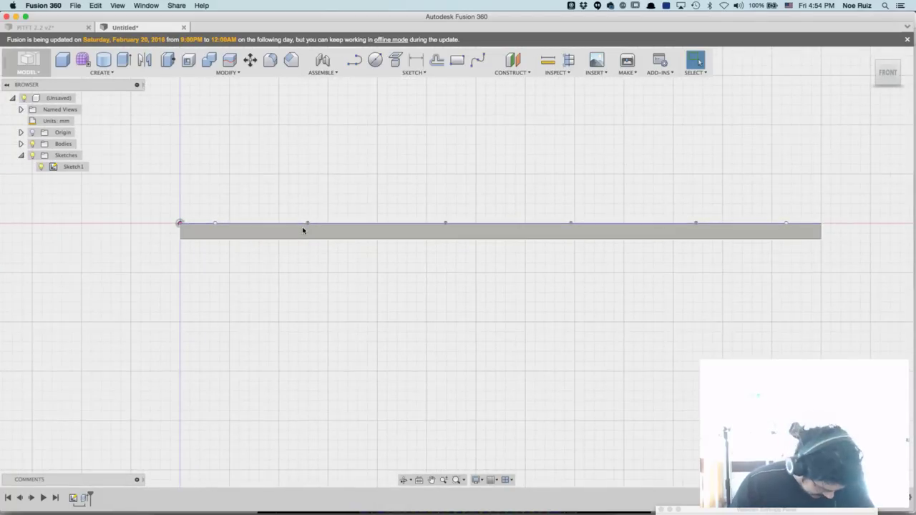
pyautogui.press('f')
pyautogui.scroll(-3, 315, 229)
pyautogui.scroll(-2, 397, 239)
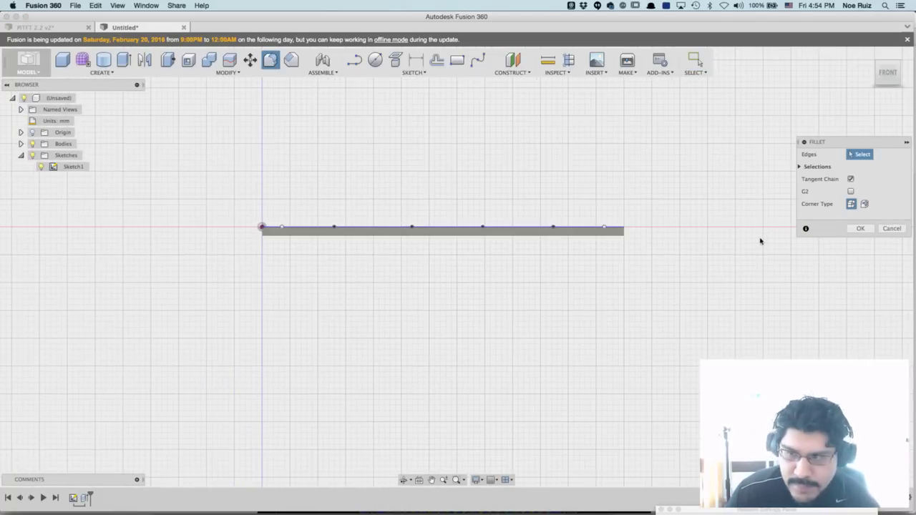
pyautogui.scroll(5, 662, 237)
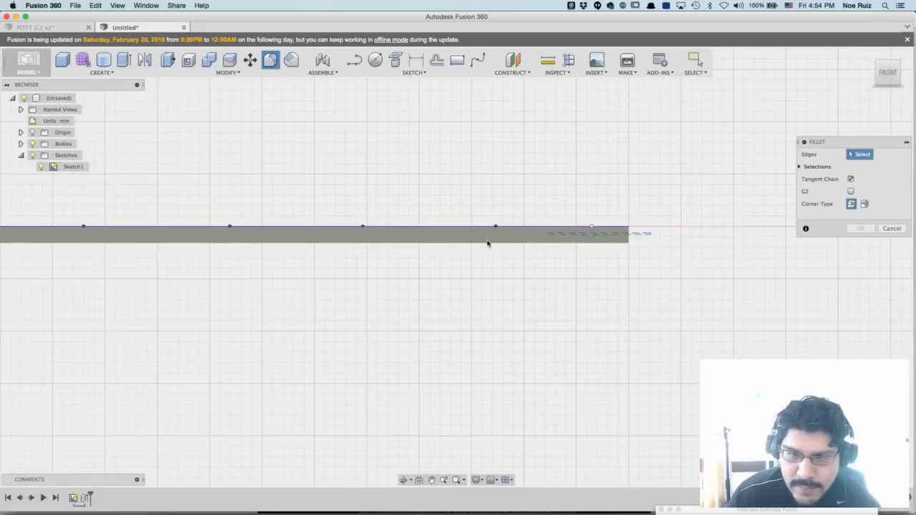
pyautogui.click(12, 240)
pyautogui.scroll(-2, 188, 208)
pyautogui.moveTo(222, 198); pyautogui.dragTo(357, 218, button='middle')
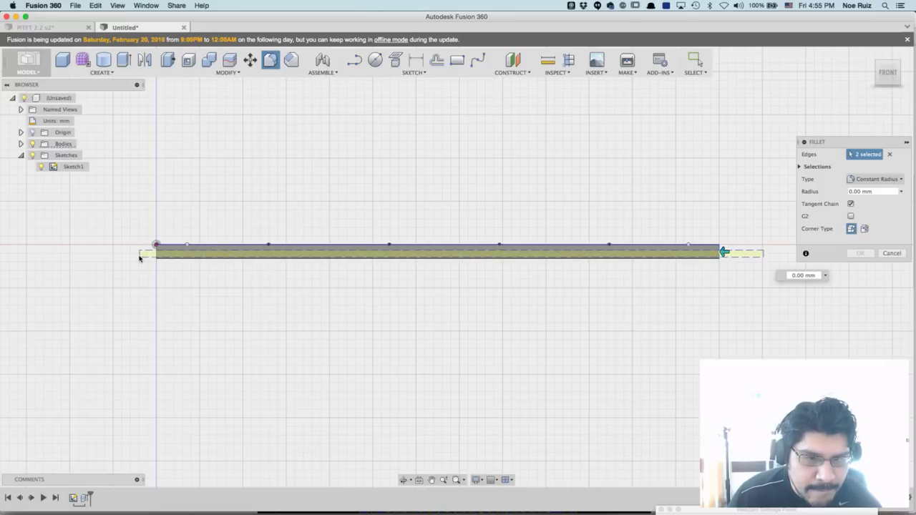
pyautogui.write('3')
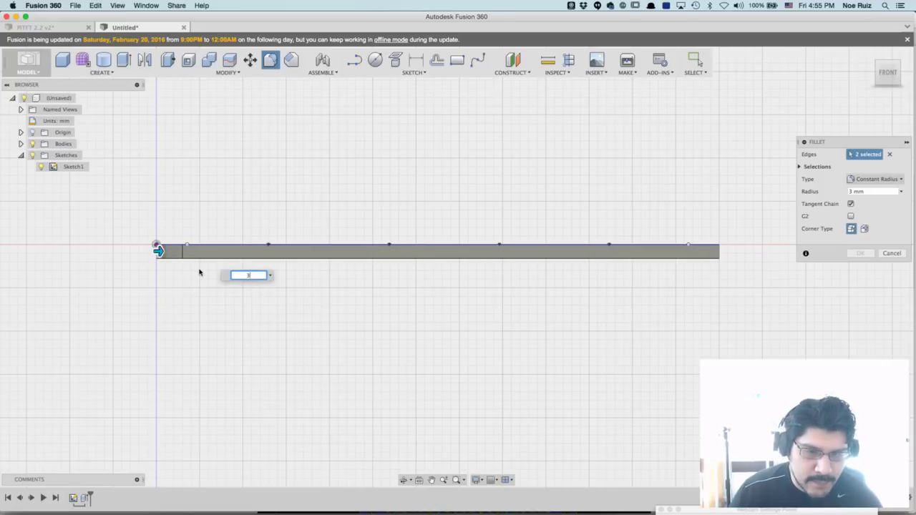
pyautogui.press('Return')
pyautogui.keyDown('shift'); pyautogui.moveTo(198, 270); pyautogui.dragTo(308, 300, button='middle'); pyautogui.keyUp('shift')
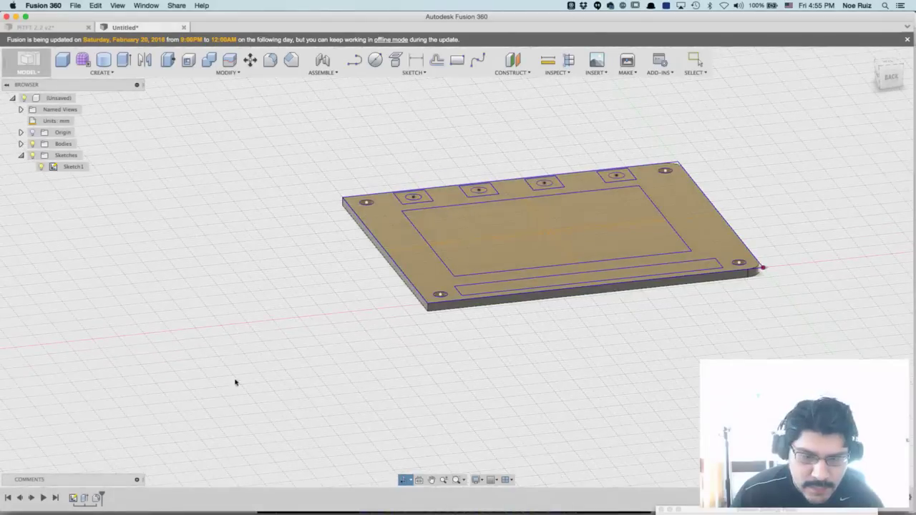
# Edit the corner fillet to include the board's other two vertical corner edges.
pyautogui.doubleClick(95, 498)
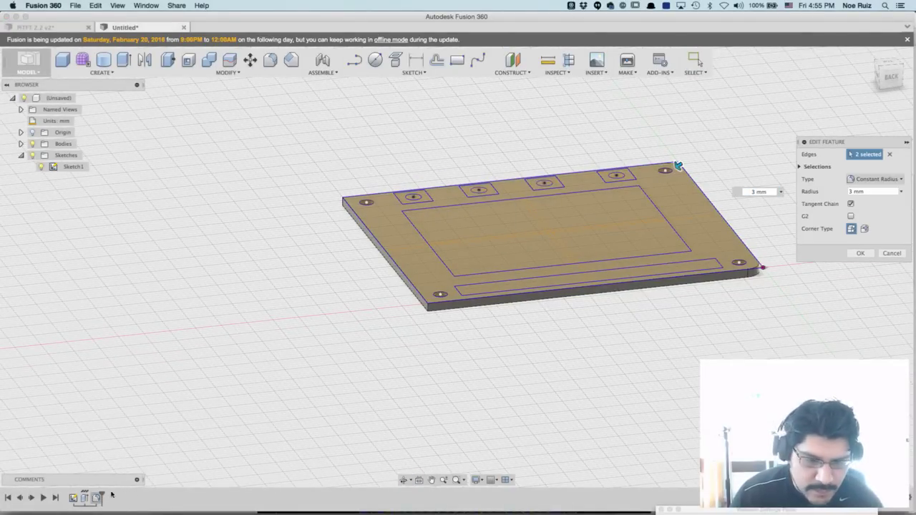
pyautogui.scroll(5, 376, 309)
pyautogui.click(460, 306)
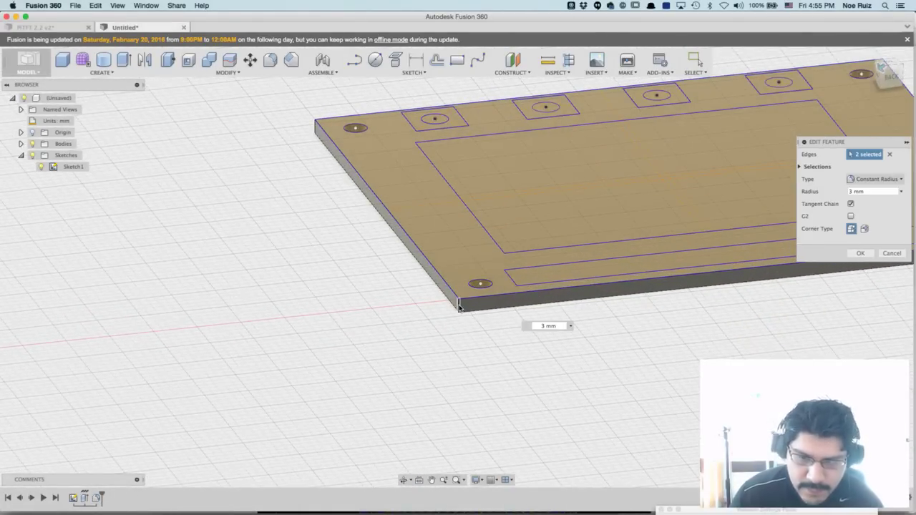
pyautogui.click(317, 123)
pyautogui.scroll(-5, 409, 210)
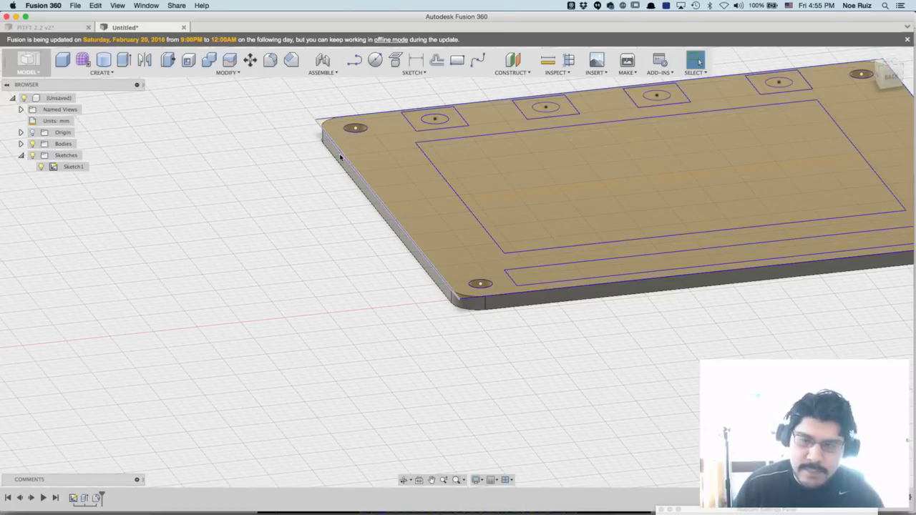
# Extrude the large display rectangle 3 mm up from the board.
pyautogui.click(869, 55)
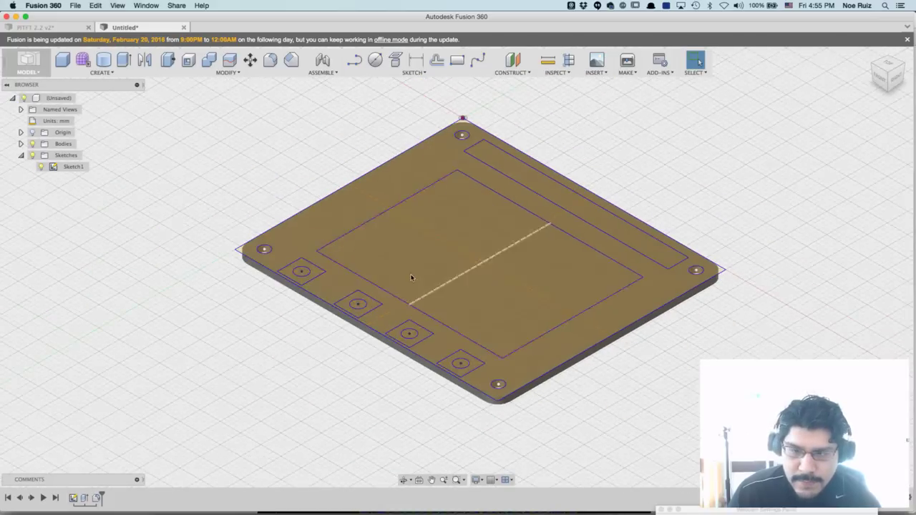
pyautogui.press('e')
pyautogui.click(419, 262)
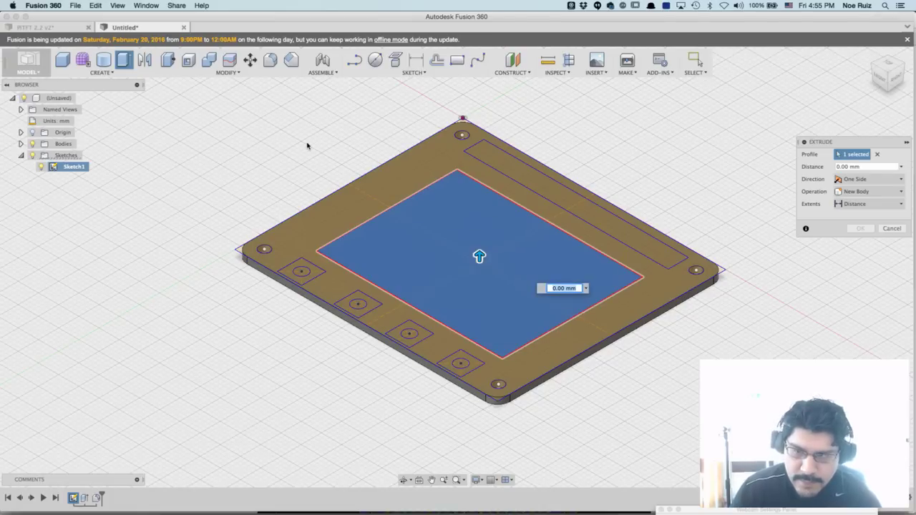
pyautogui.write('3')
pyautogui.press('Return')
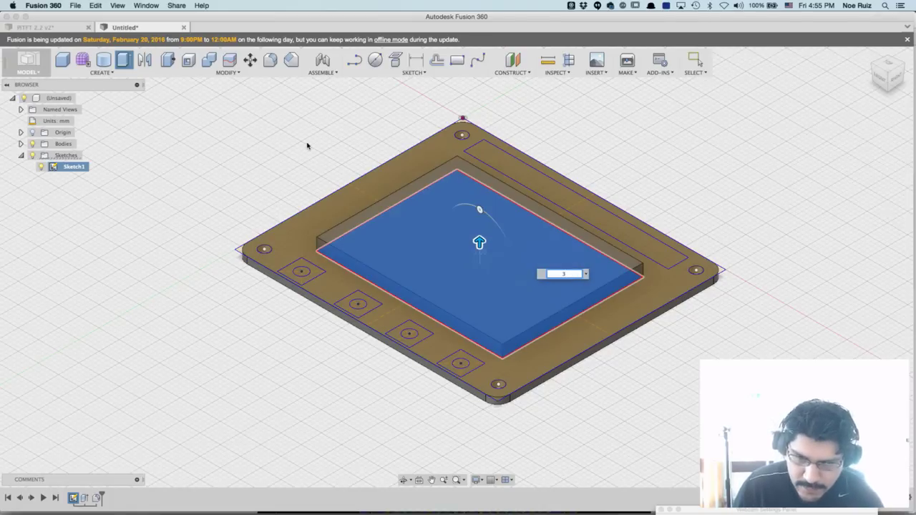
pyautogui.moveTo(251, 155)
pyautogui.keyDown('shift'); pyautogui.mouseDown(button='middle')
pyautogui.moveTo(294, 150)
pyautogui.moveTo(213, 87)
pyautogui.mouseUp(button='middle'); pyautogui.keyUp('shift')
# Switch to the PiTFT 2.2 v2 design, finish its sketch and measure the height of the display block.
pyautogui.click(65, 27)
pyautogui.scroll(-2, 457, 176)
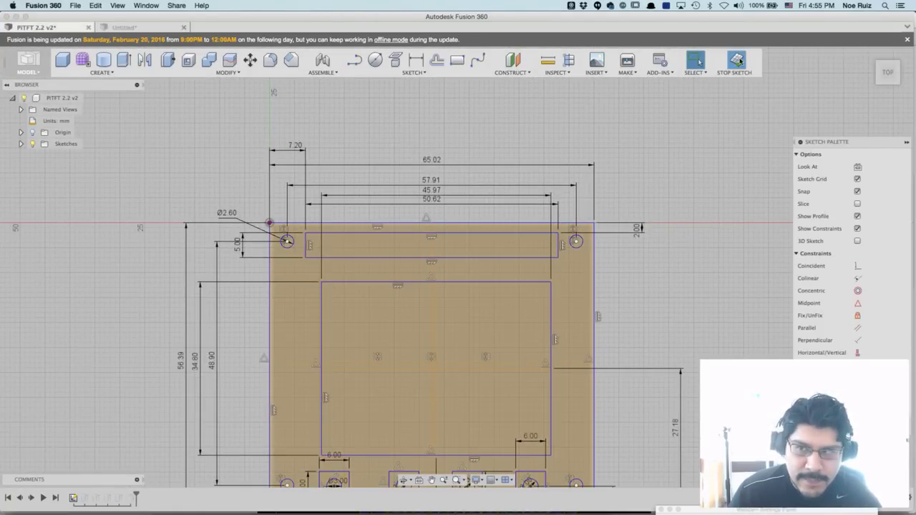
pyautogui.click(737, 63)
pyautogui.scroll(-2, 155, 221)
pyautogui.keyDown('shift'); pyautogui.moveTo(237, 310); pyautogui.dragTo(239, 242, button='middle'); pyautogui.keyUp('shift')
pyautogui.keyDown('shift'); pyautogui.moveTo(222, 347); pyautogui.dragTo(400, 309, button='middle'); pyautogui.keyUp('shift')
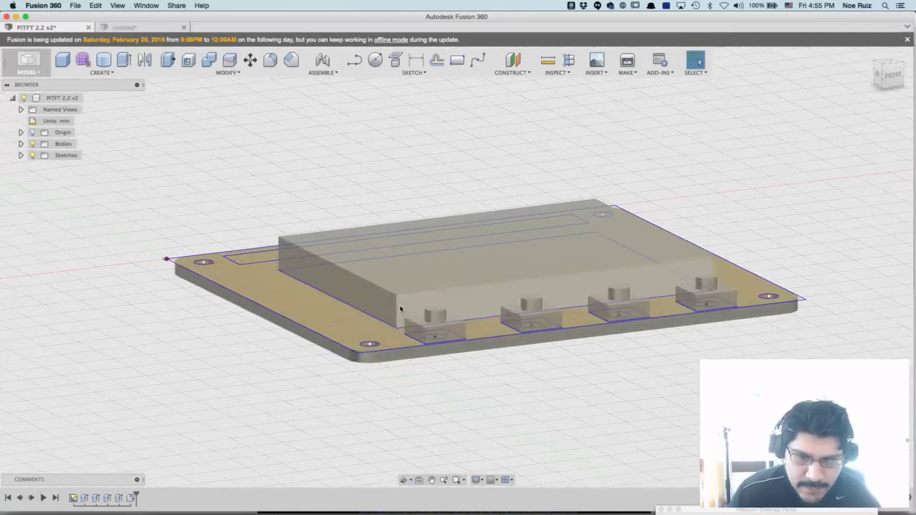
pyautogui.press('i')
pyautogui.click(396, 306)
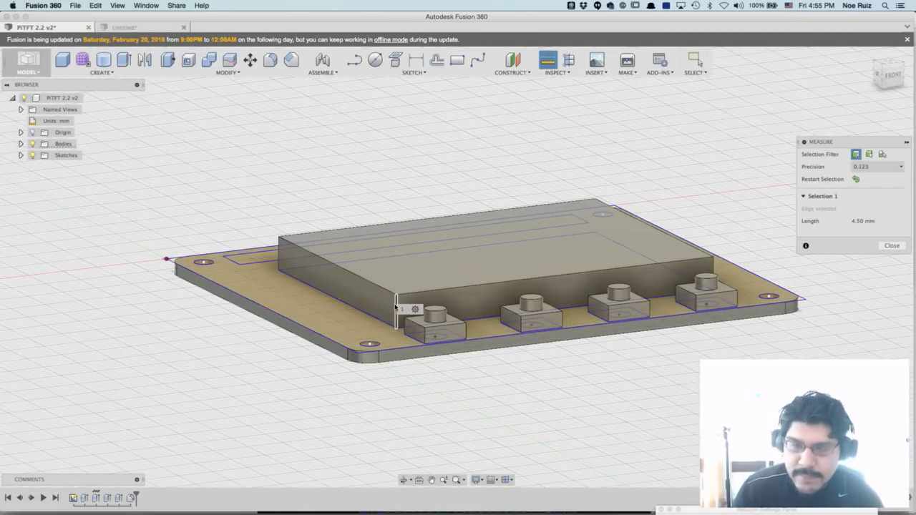
pyautogui.press('Escape')
# Return to the untitled design and set the display extrusion's distance to 4.5 mm.
pyautogui.click(167, 26)
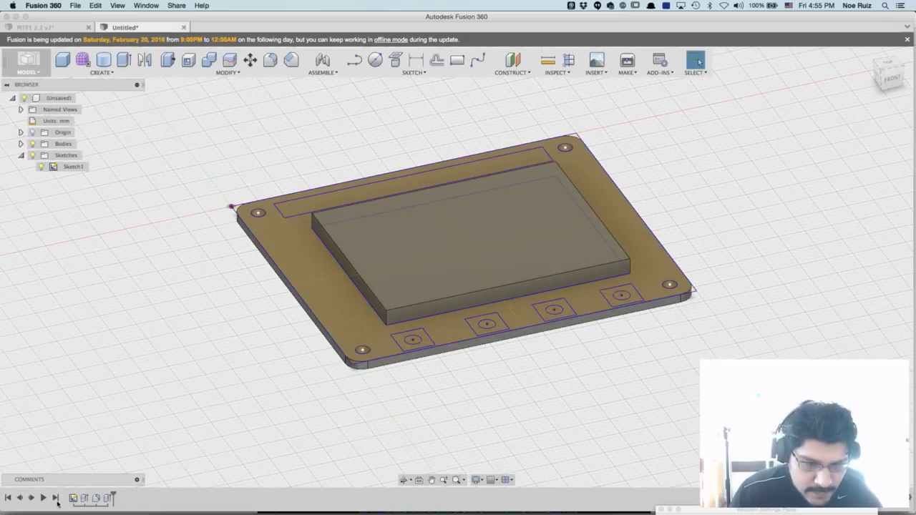
pyautogui.doubleClick(110, 499)
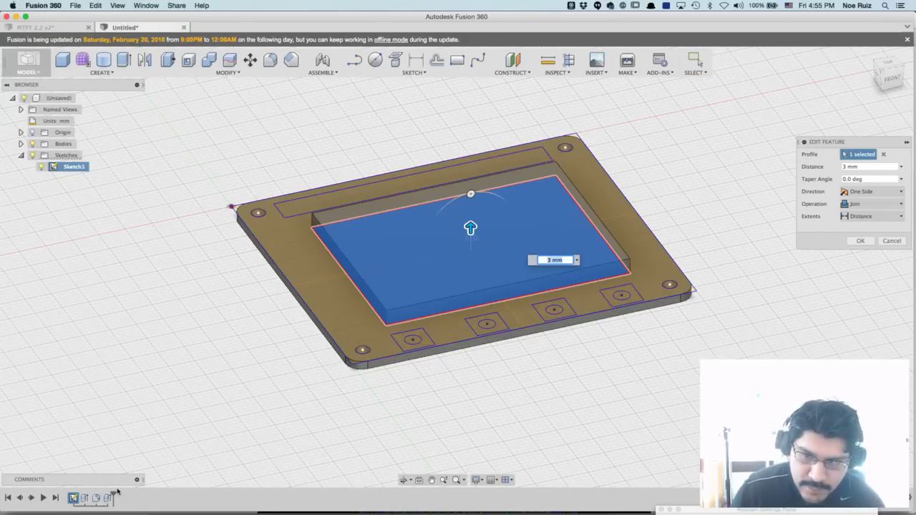
pyautogui.press('Return')
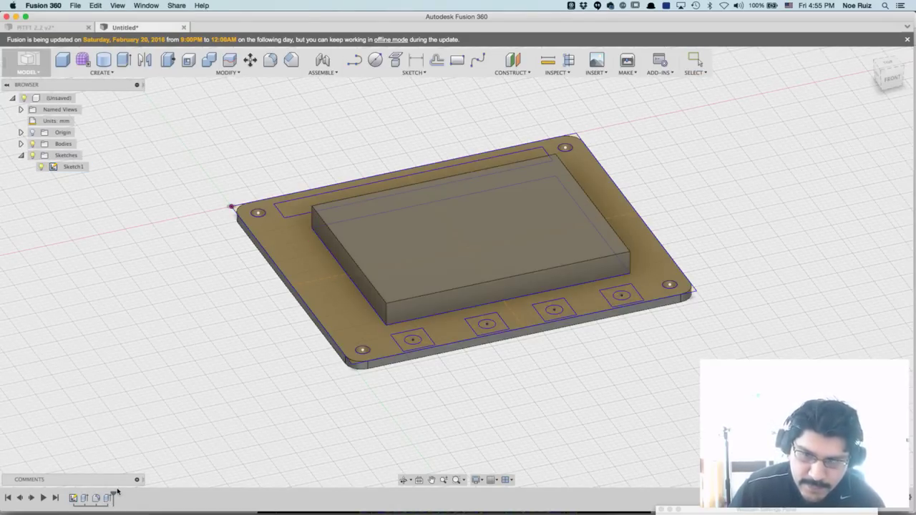
# Extrude the four button squares, including their inner circles, 2.2 mm up and join them to the board.
pyautogui.scroll(-4, 130, 291)
pyautogui.scroll(3, 139, 290)
pyautogui.moveTo(185, 304)
pyautogui.keyDown('shift'); pyautogui.mouseDown(button='middle')
pyautogui.moveTo(168, 308)
pyautogui.moveTo(194, 309)
pyautogui.mouseUp(button='middle'); pyautogui.keyUp('shift')
pyautogui.scroll(5, 312, 322)
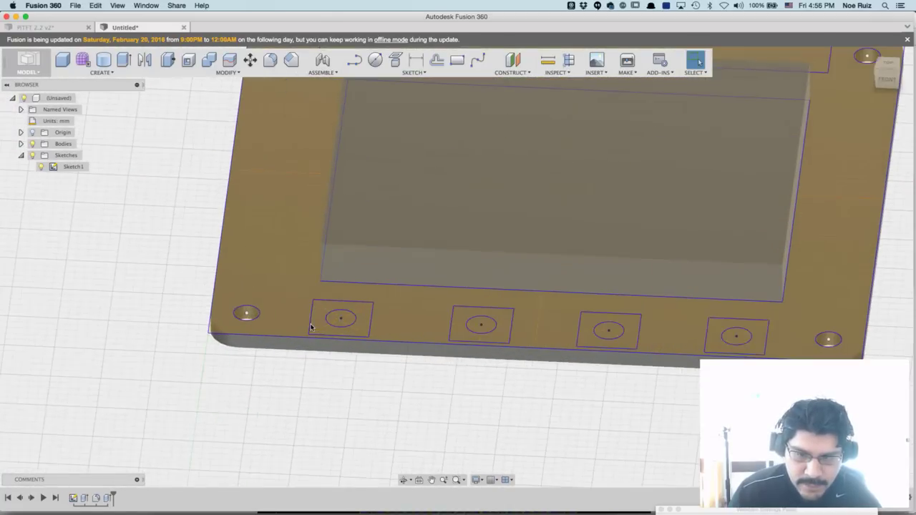
pyautogui.press('e')
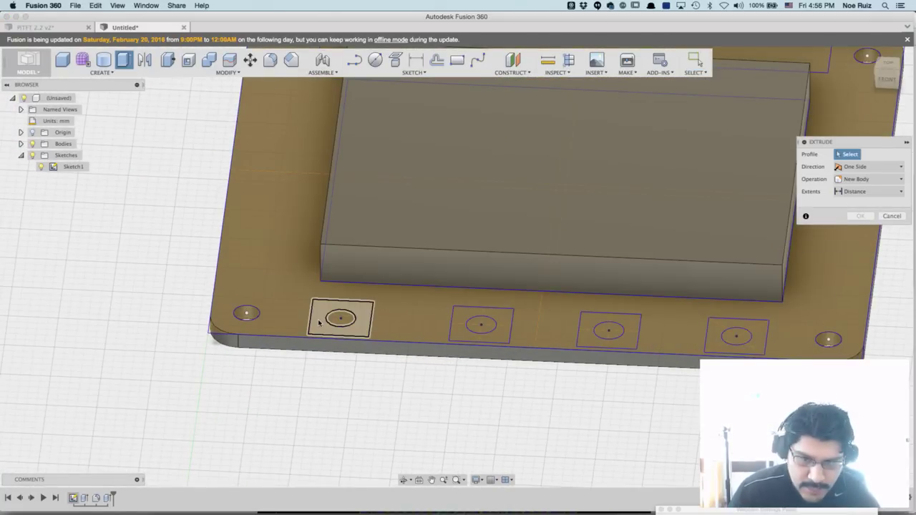
pyautogui.click(329, 322)
pyautogui.click(341, 318)
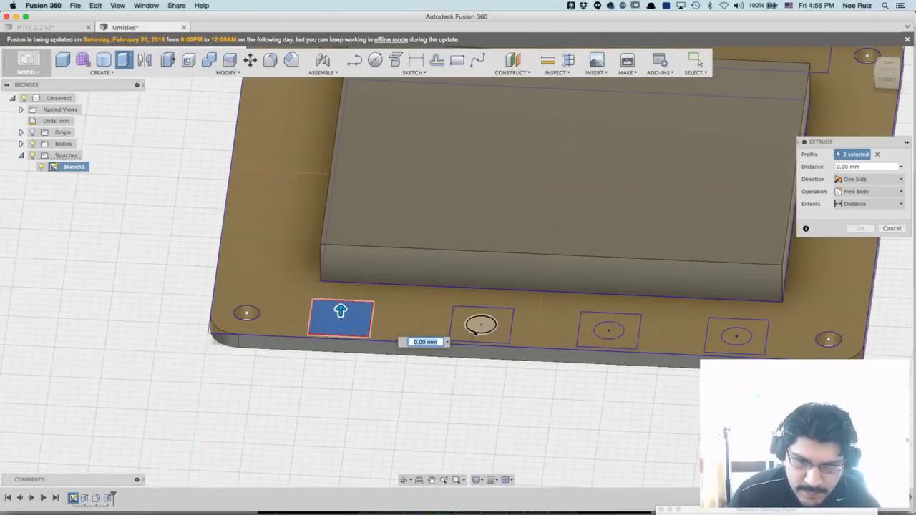
pyautogui.click(461, 332)
pyautogui.click(481, 326)
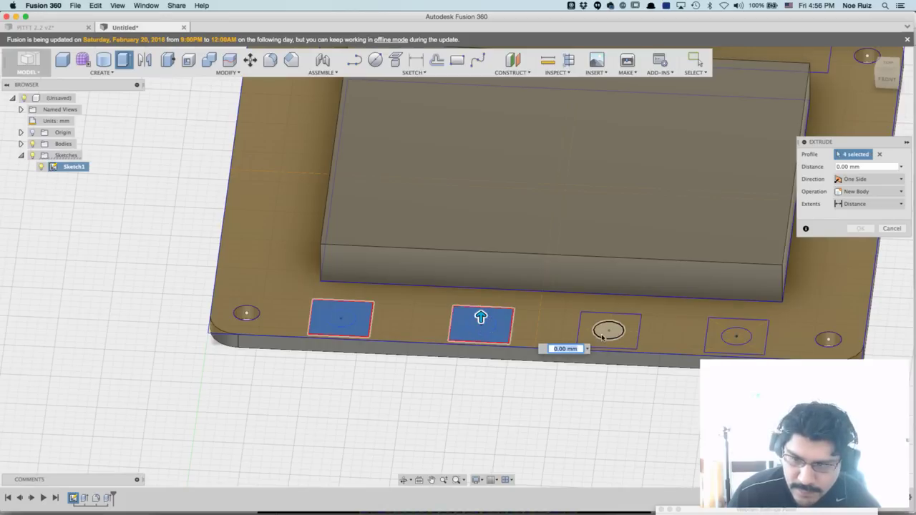
pyautogui.click(589, 343)
pyautogui.click(589, 343)
pyautogui.click(736, 336)
pyautogui.click(712, 344)
pyautogui.moveTo(750, 329); pyautogui.dragTo(751, 312)
pyautogui.write('2.2')
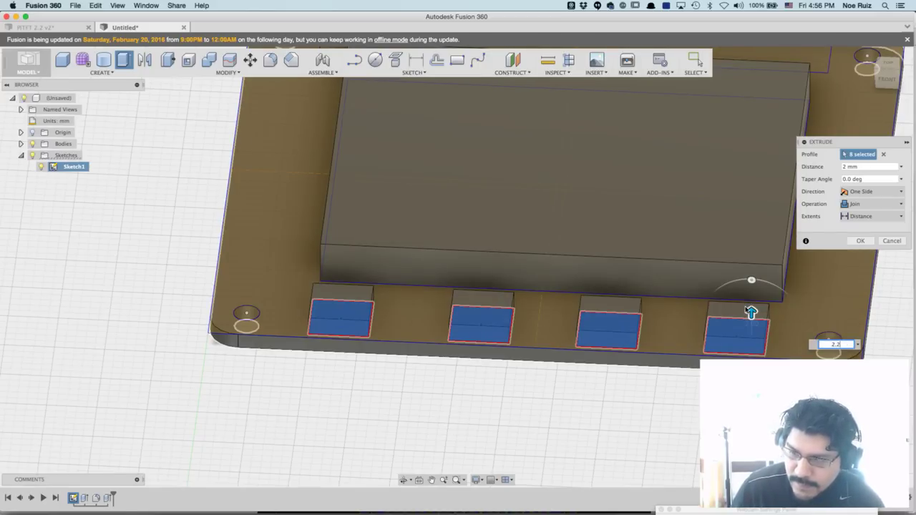
pyautogui.press('Return')
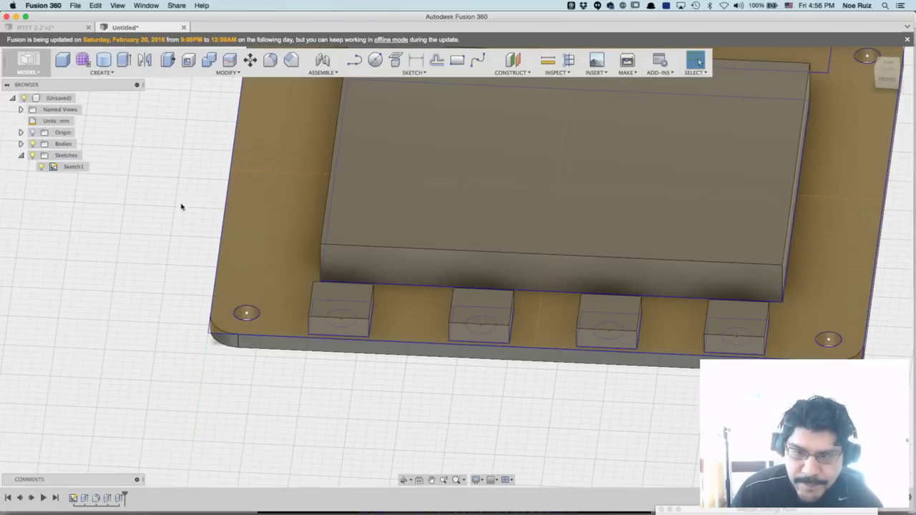
# Switch to the PiTFT 2.2 v2 design and measure the height of a button's square base.
pyautogui.click(57, 28)
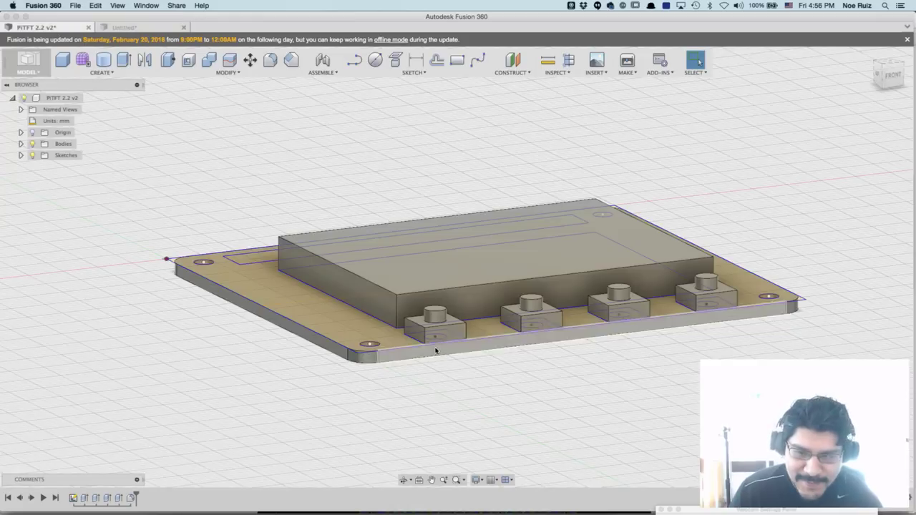
pyautogui.scroll(3, 430, 342)
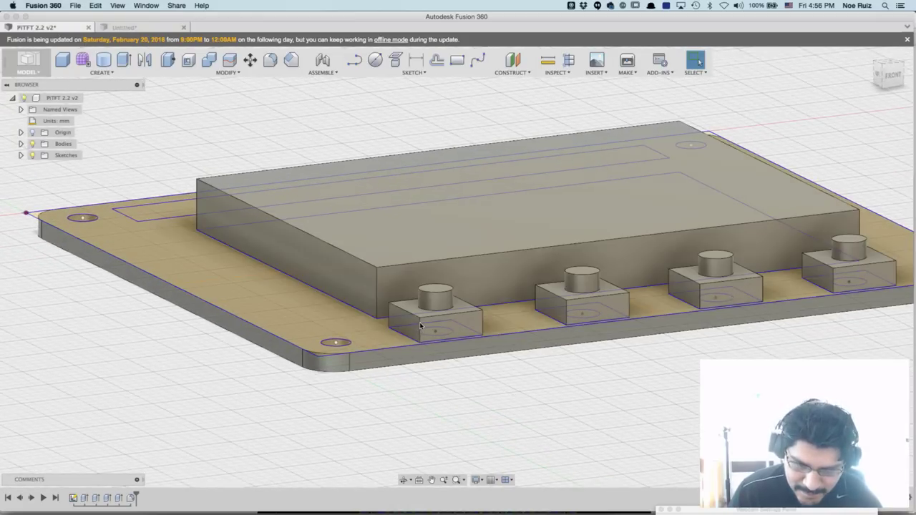
pyautogui.scroll(2, 420, 326)
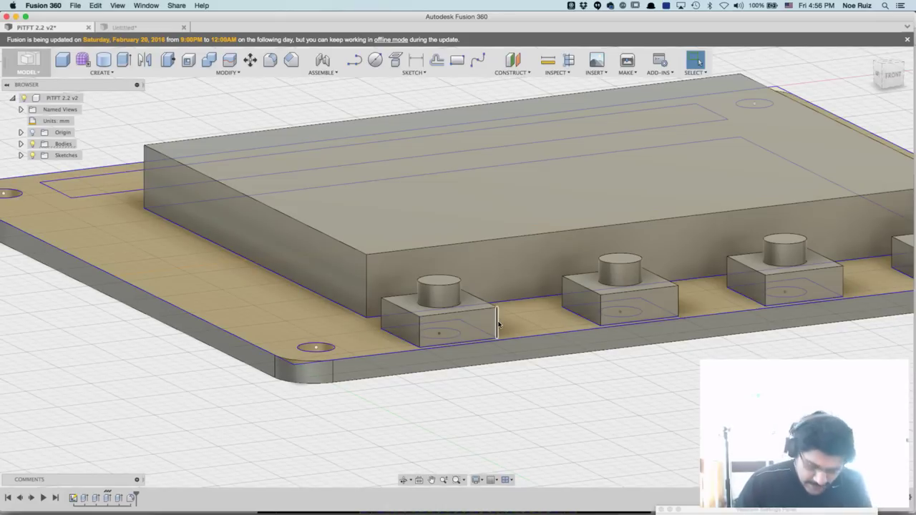
pyautogui.press('i')
pyautogui.click(499, 326)
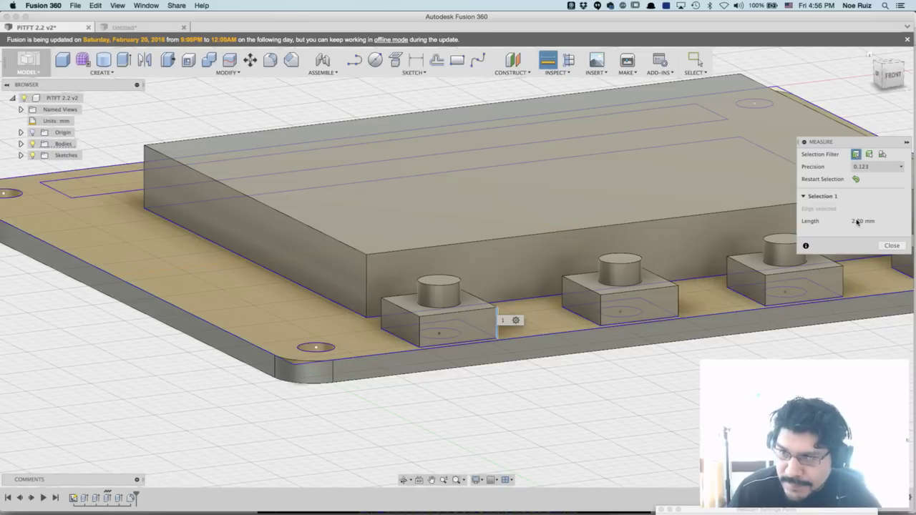
pyautogui.click(891, 245)
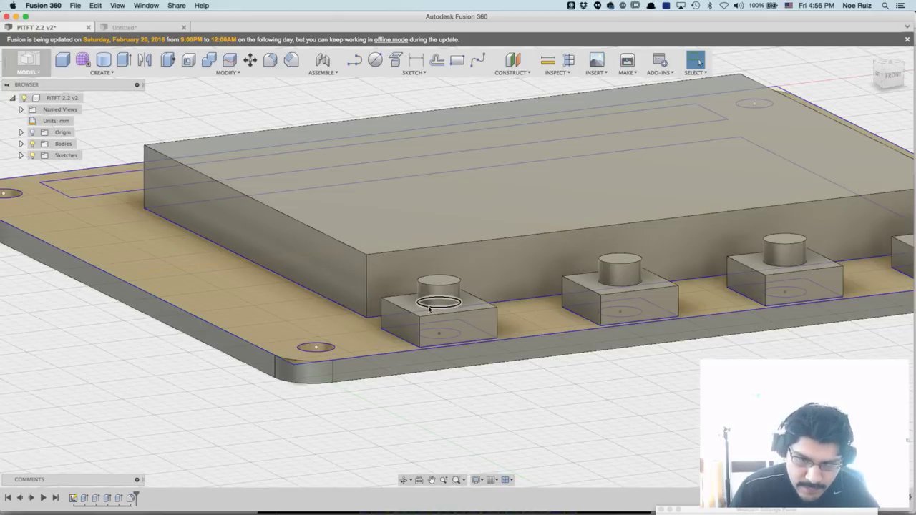
# Measure the height of the round button cap from its base to its top edge.
pyautogui.press('i')
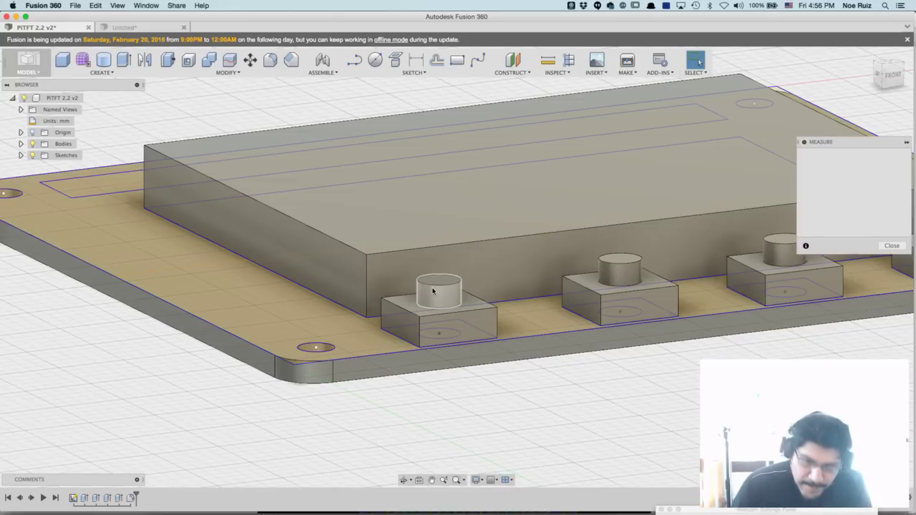
pyautogui.click(428, 310)
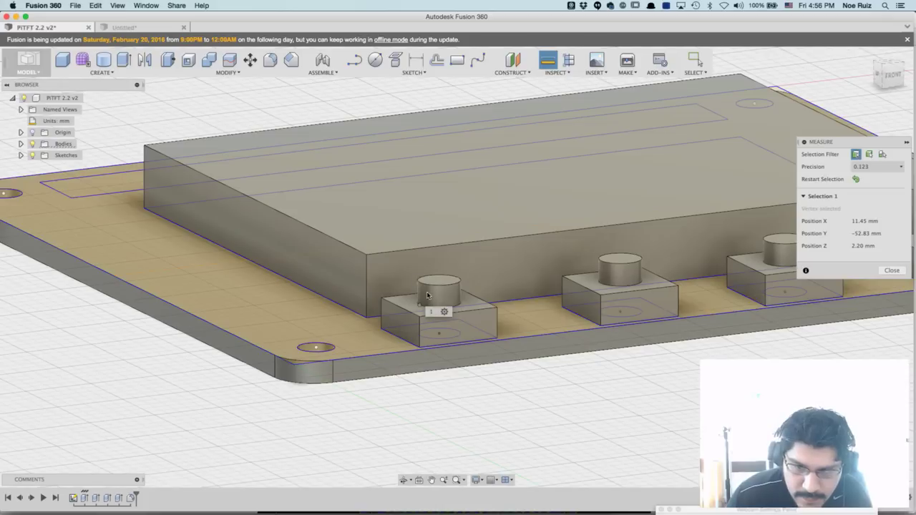
pyautogui.click(428, 294)
pyautogui.scroll(10, 428, 293)
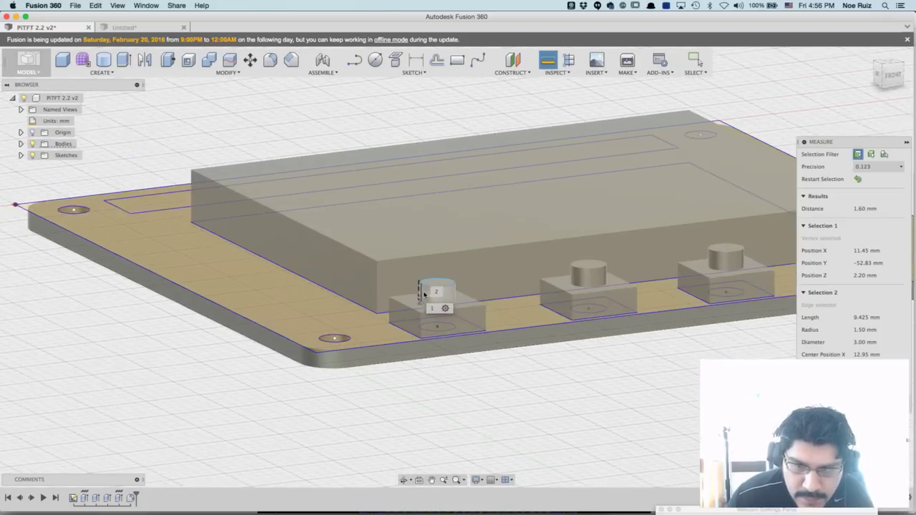
pyautogui.scroll(-8, 425, 292)
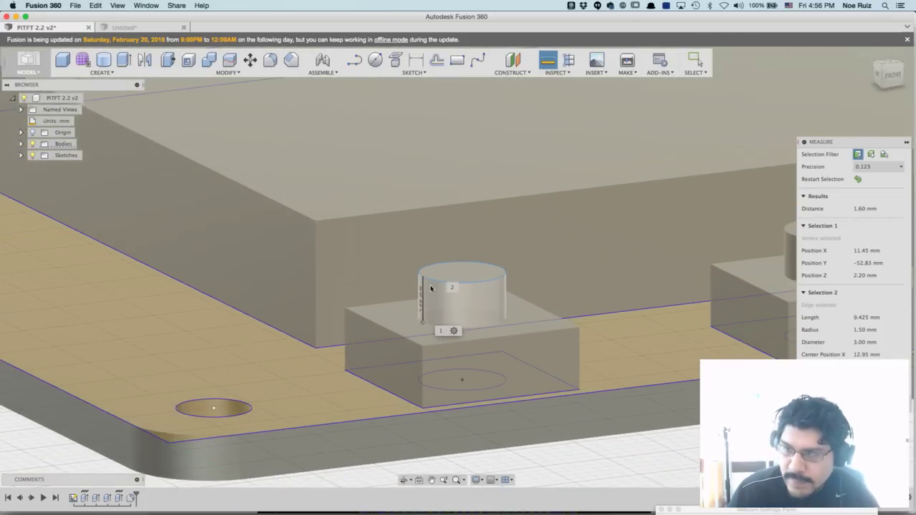
pyautogui.press('Escape')
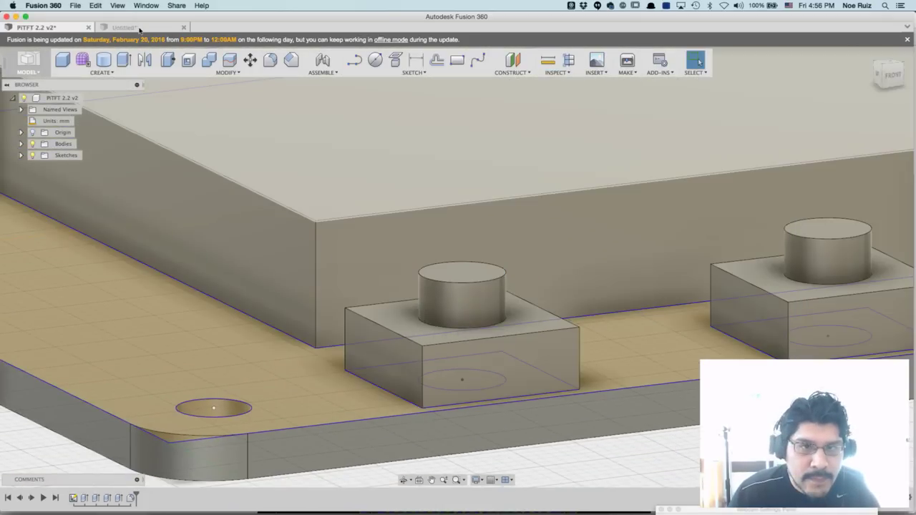
# Return to the untitled design, start an extrusion and hide Body1 to expose the button circles.
pyautogui.click(140, 28)
pyautogui.scroll(2, 340, 330)
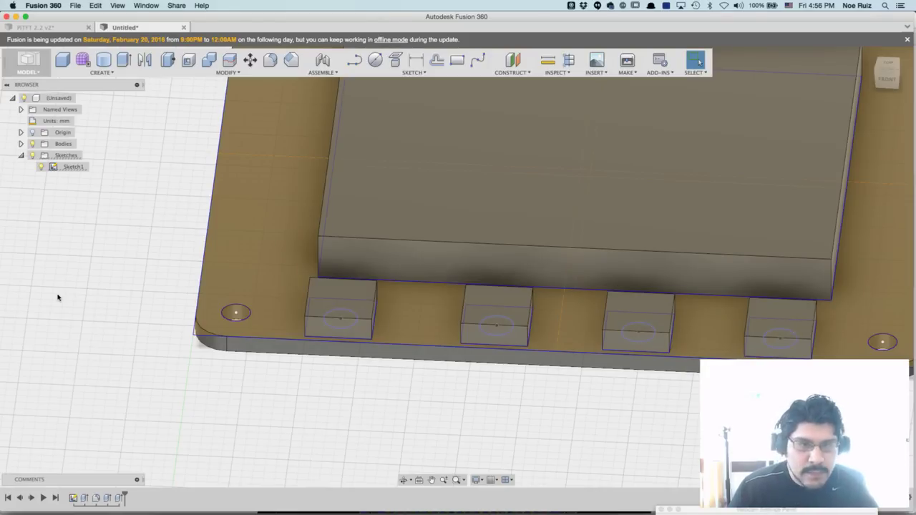
pyautogui.press('e')
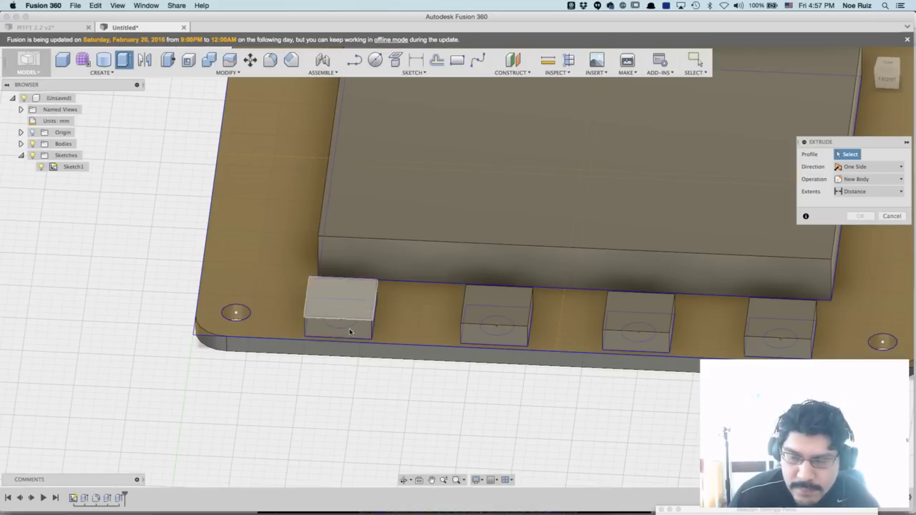
pyautogui.click(20, 143)
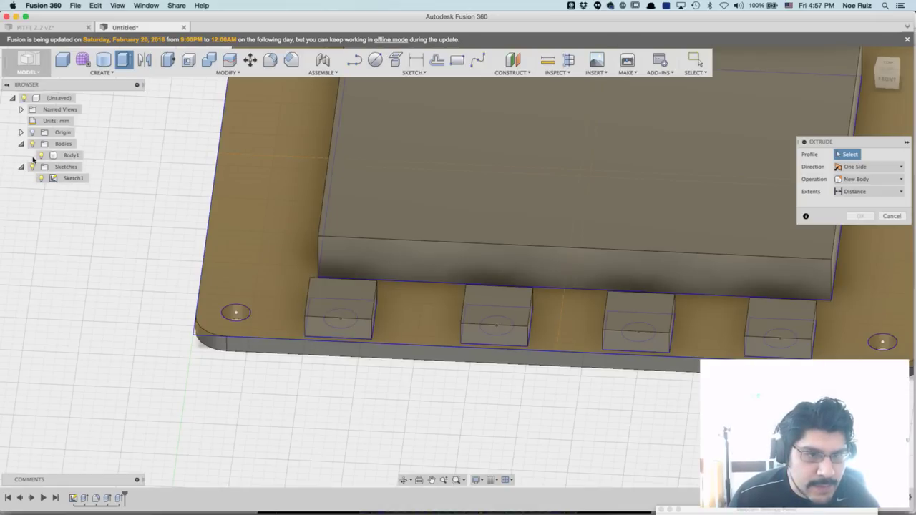
pyautogui.click(42, 155)
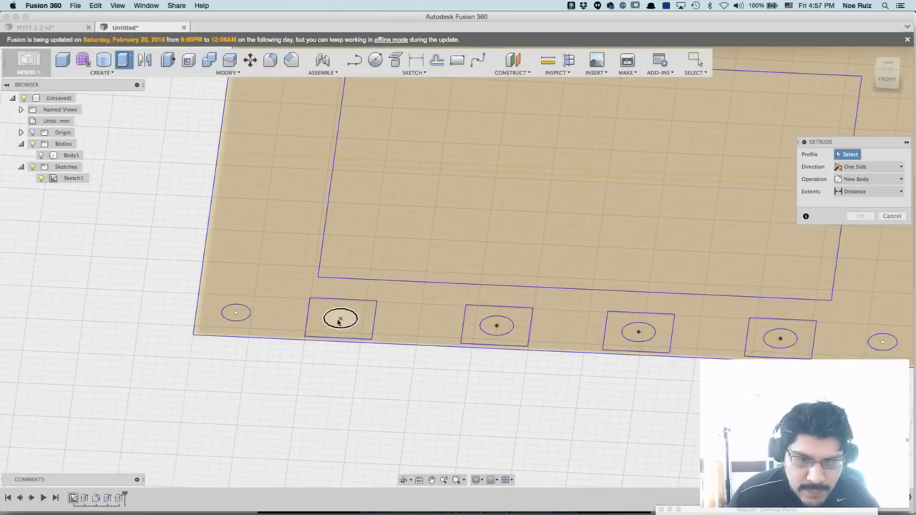
# Select the four button circles as extrusion profiles and set the distance to 2.2 mm + 1.6 mm.
pyautogui.click(340, 317)
pyautogui.click(496, 326)
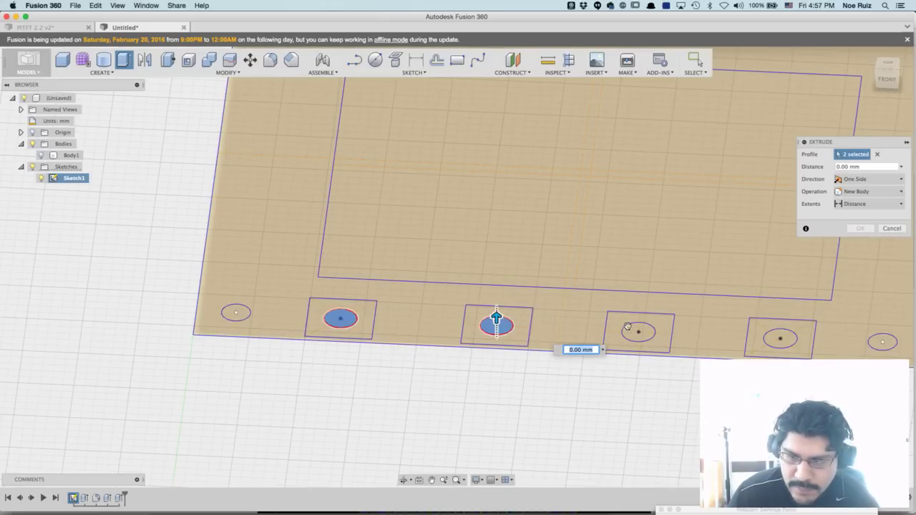
pyautogui.click(637, 335)
pyautogui.click(778, 340)
pyautogui.write('2.2')
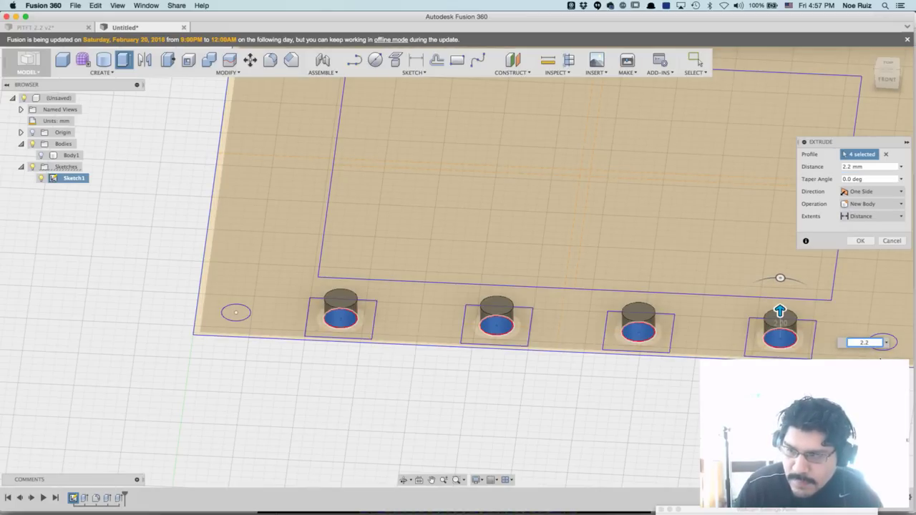
pyautogui.write('+1.6')
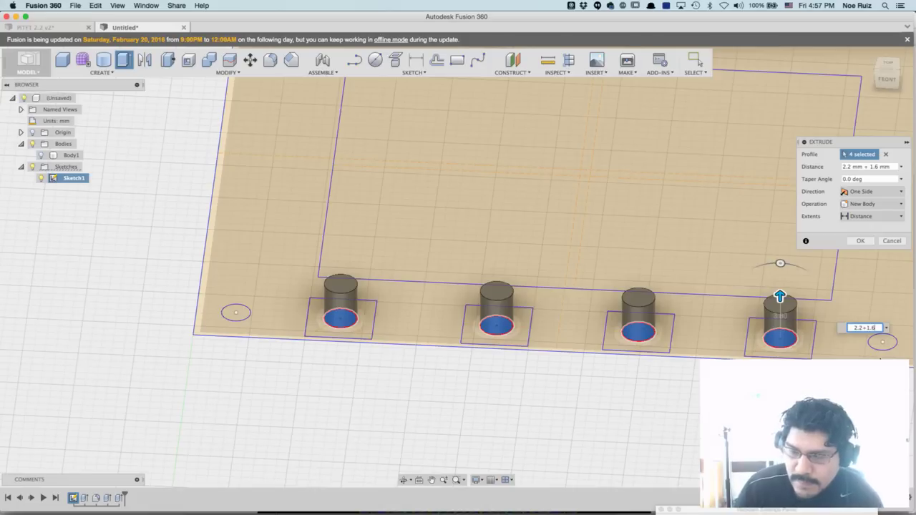
# Show Body1 again and complete the button cap extrusion with the Join operation.
pyautogui.click(41, 154)
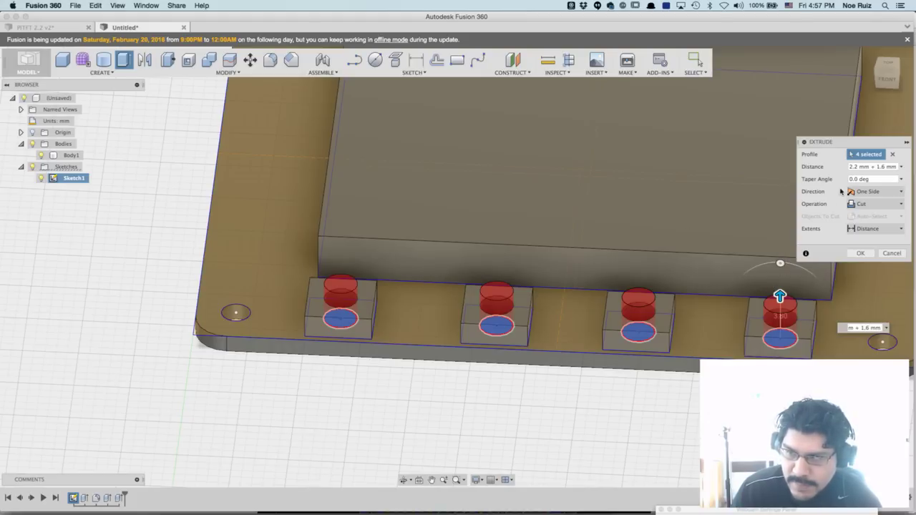
pyautogui.click(867, 206)
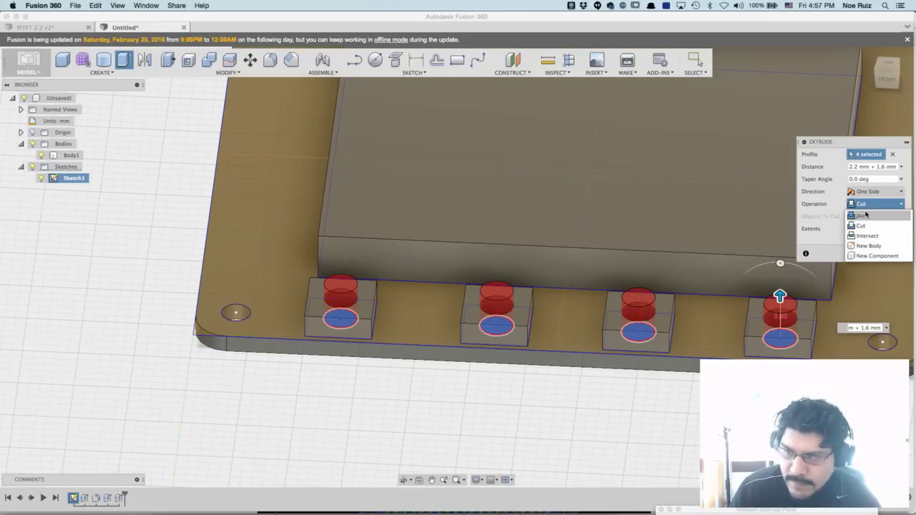
pyautogui.click(861, 216)
pyautogui.click(858, 242)
# Hide Sketch1 so only the solid board body is displayed in an angled view.
pyautogui.scroll(-10, 532, 262)
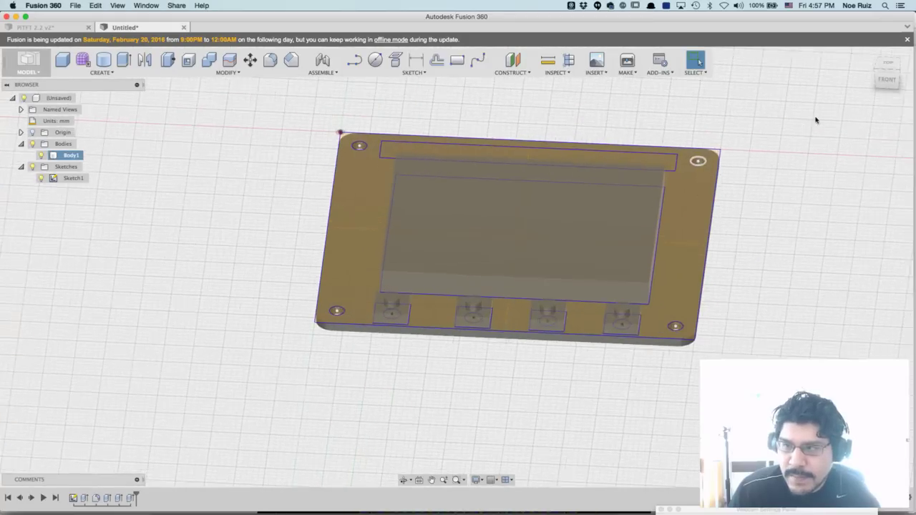
pyautogui.click(871, 57)
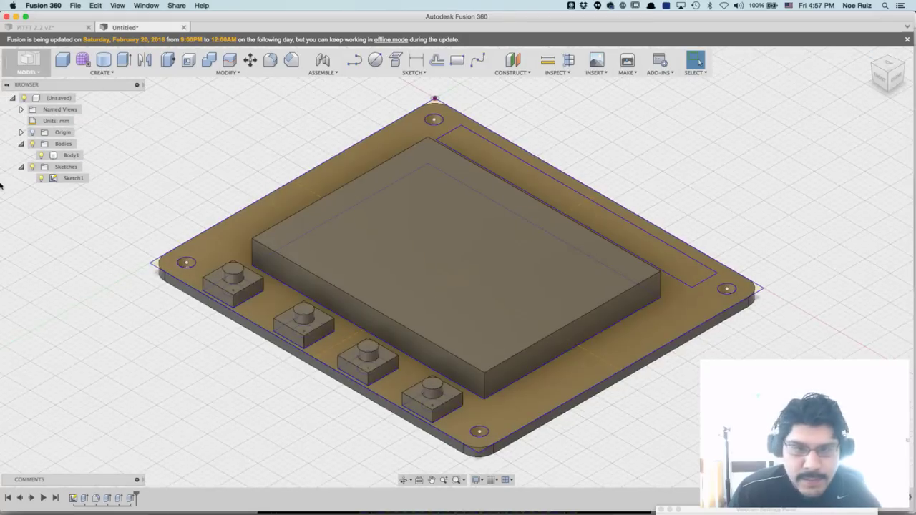
pyautogui.click(41, 177)
pyautogui.keyDown('shift'); pyautogui.moveTo(163, 230); pyautogui.dragTo(265, 257, button='middle'); pyautogui.keyUp('shift')
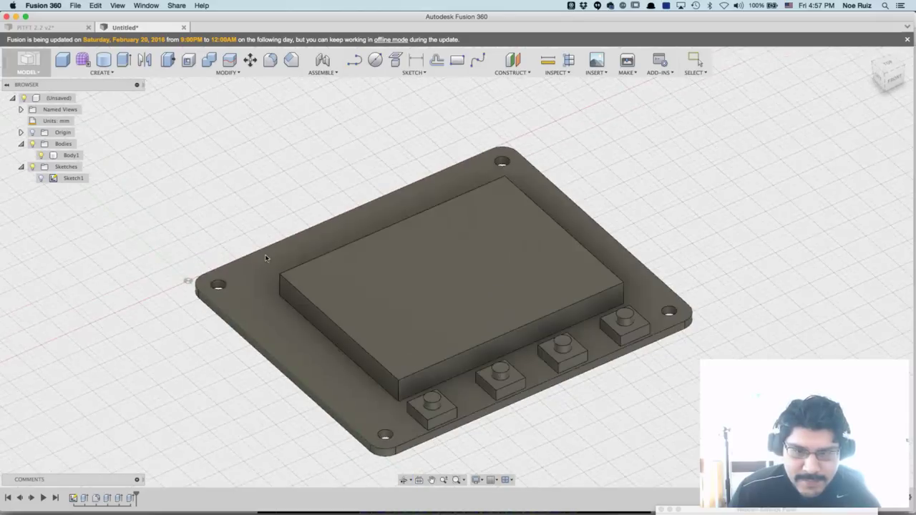
# Inspect the finished board from angled, front and top views, comparing it with the PiTFT 2.2 v2 design.
pyautogui.scroll(-3, 267, 256)
pyautogui.scroll(3, 275, 258)
pyautogui.scroll(-3, 286, 263)
pyautogui.scroll(2, 289, 264)
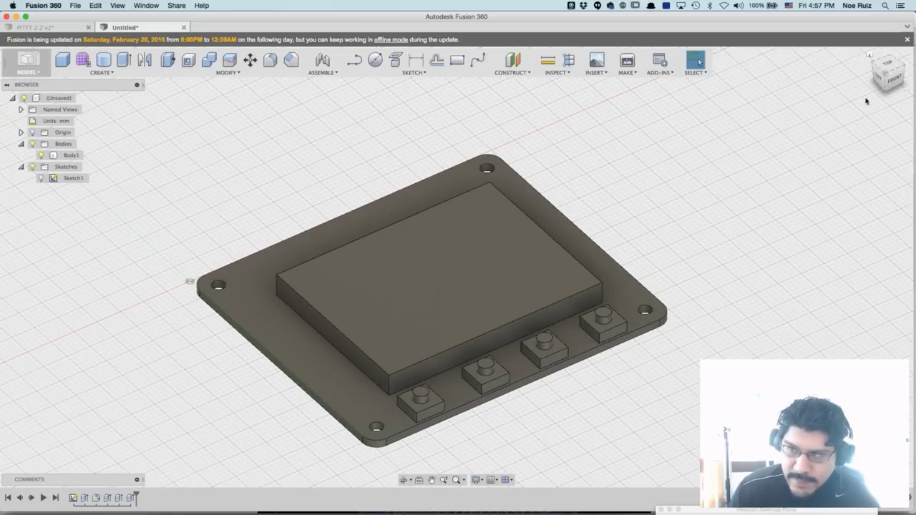
pyautogui.click(899, 80)
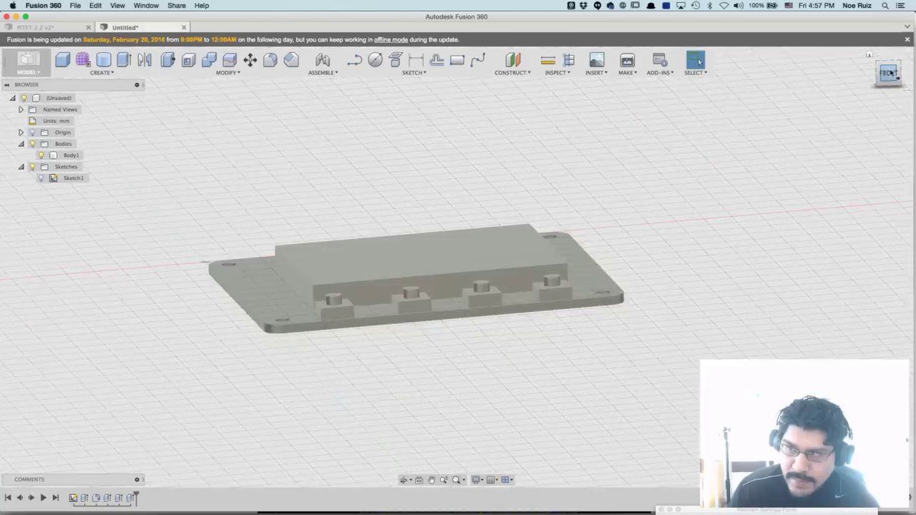
pyautogui.moveTo(892, 73); pyautogui.dragTo(885, 83)
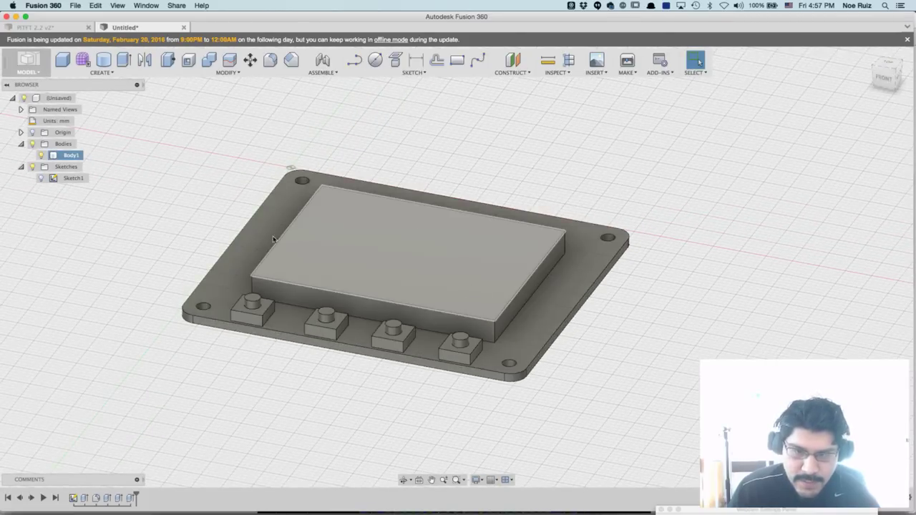
pyautogui.scroll(2, 267, 189)
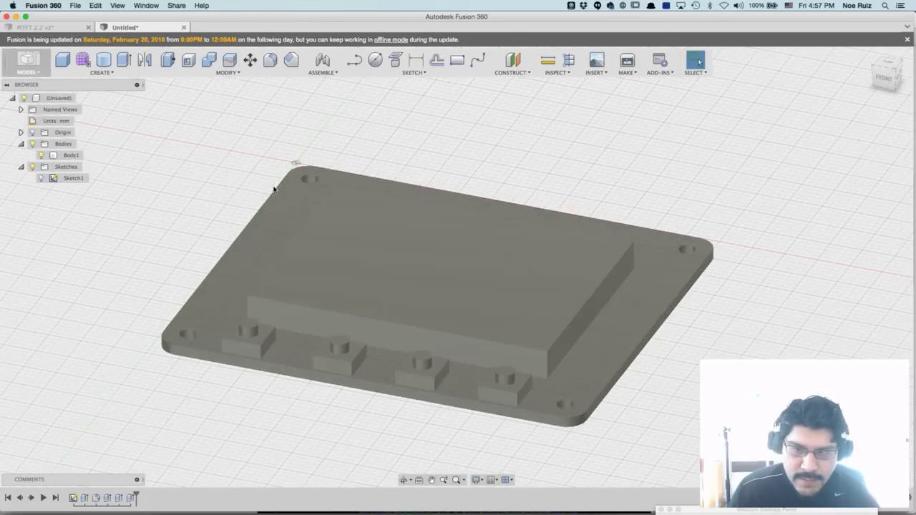
pyautogui.click(886, 64)
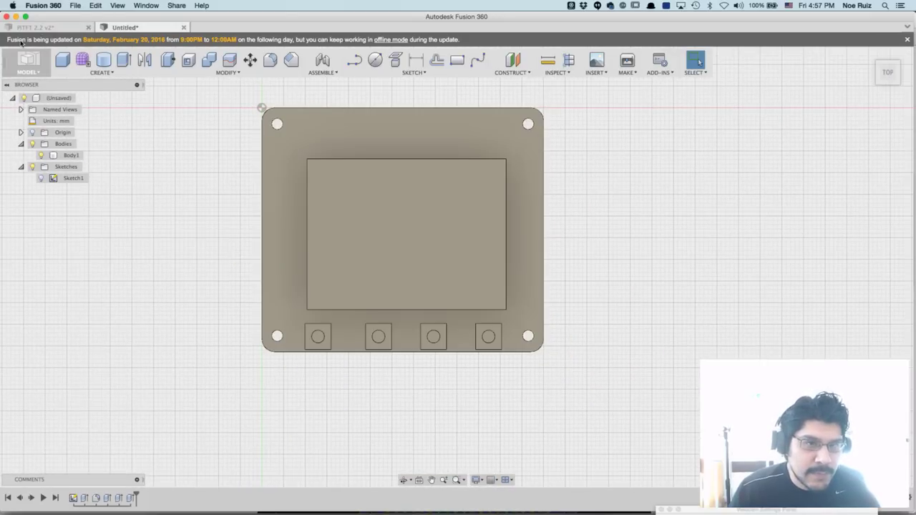
pyautogui.click(75, 28)
pyautogui.click(159, 29)
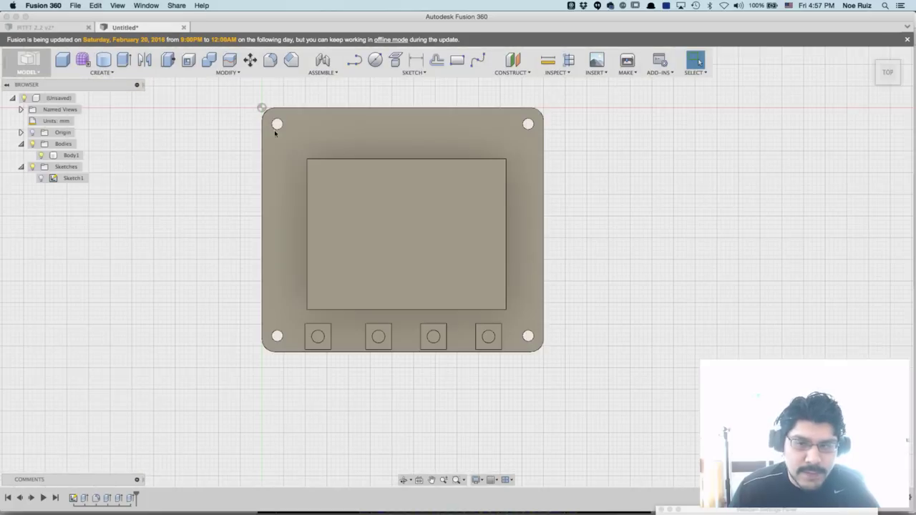
pyautogui.scroll(-2, 279, 133)
pyautogui.scroll(1, 207, 209)
pyautogui.moveTo(207, 208); pyautogui.dragTo(229, 259, button='middle')
pyautogui.keyDown('shift'); pyautogui.moveTo(266, 325); pyautogui.dragTo(301, 315, button='middle'); pyautogui.keyUp('shift')
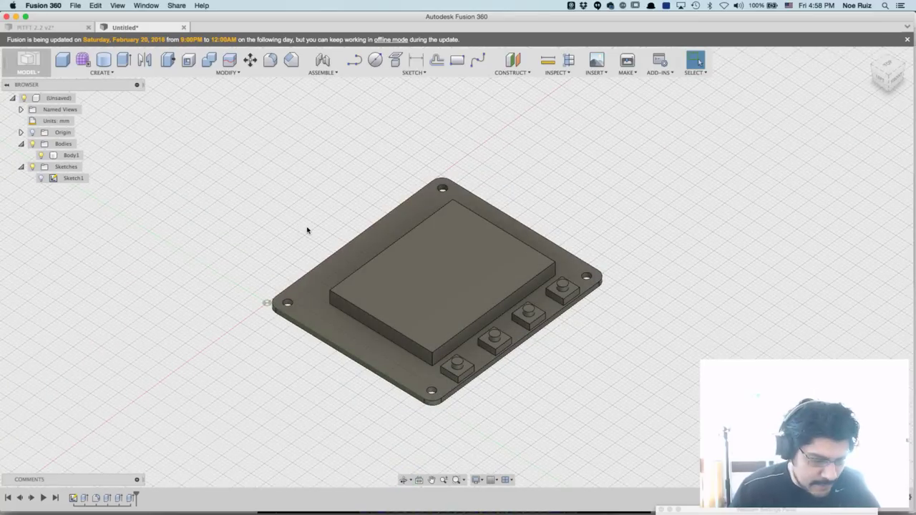
# Switch to Wirecast and transition the live output to the Copy of Local shot.
pyautogui.press('super+Tab')
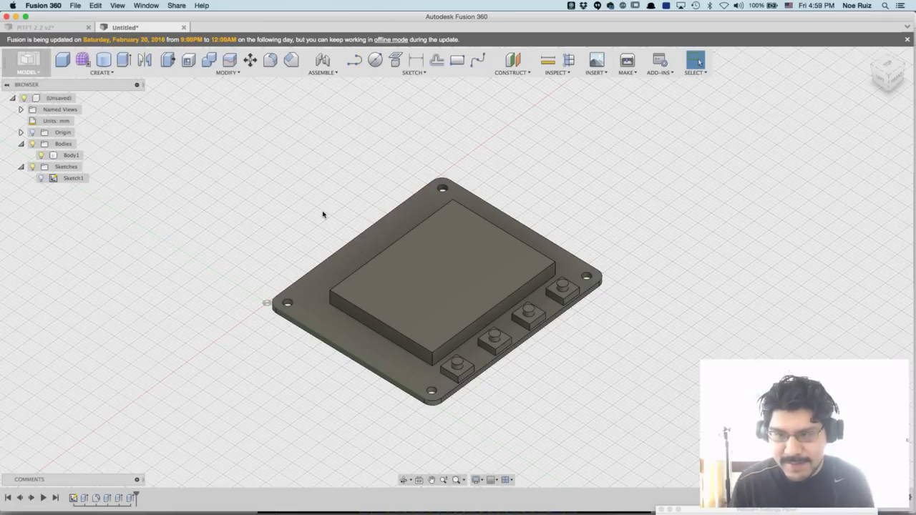
pyautogui.press('super+Tab')
pyautogui.press('super+Tab')
pyautogui.press('super+Tab')
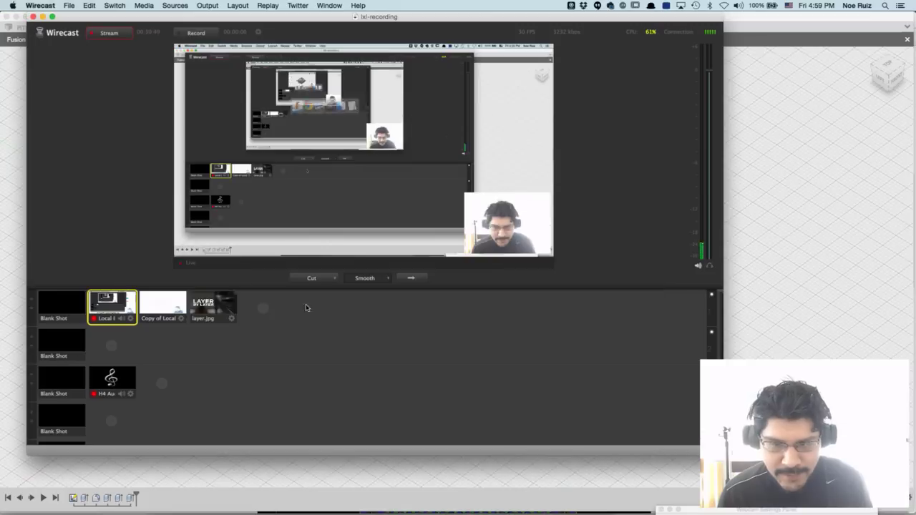
pyautogui.click(163, 300)
pyautogui.click(403, 279)
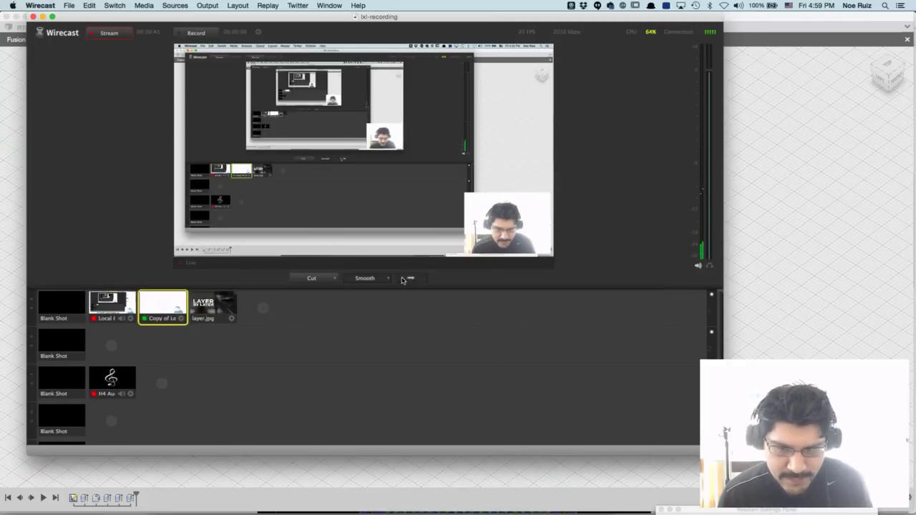